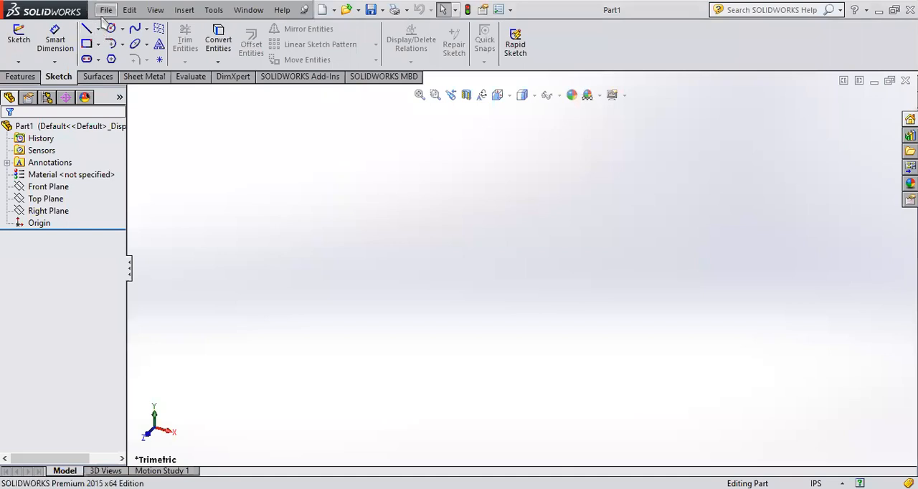
# Step: Preview the Front, Top and Right planes of the empty part
pyautogui.click(25, 187)
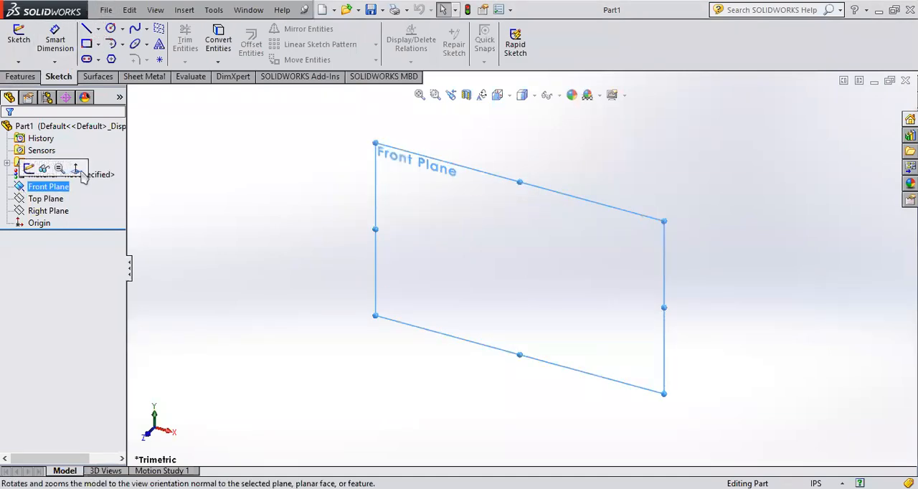
pyautogui.keyDown('ctrl'); pyautogui.click(20, 200); pyautogui.keyUp('ctrl')
pyautogui.click(22, 211)
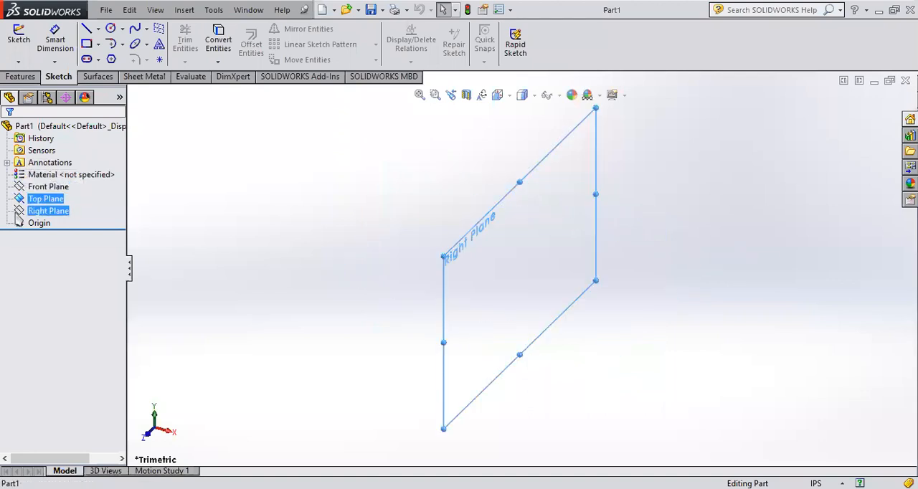
pyautogui.click(191, 215)
# Step: Start a new sketch on the Front Plane, viewed normal to the plane
pyautogui.click(17, 186)
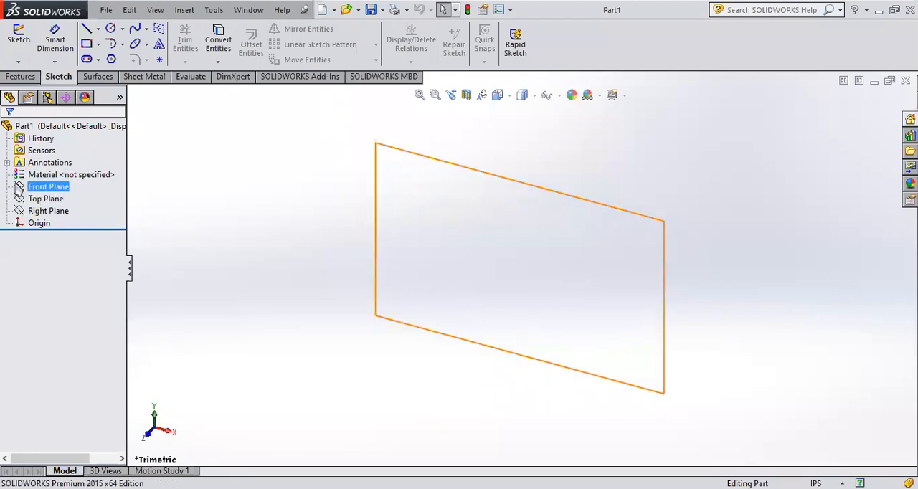
pyautogui.click(72, 168)
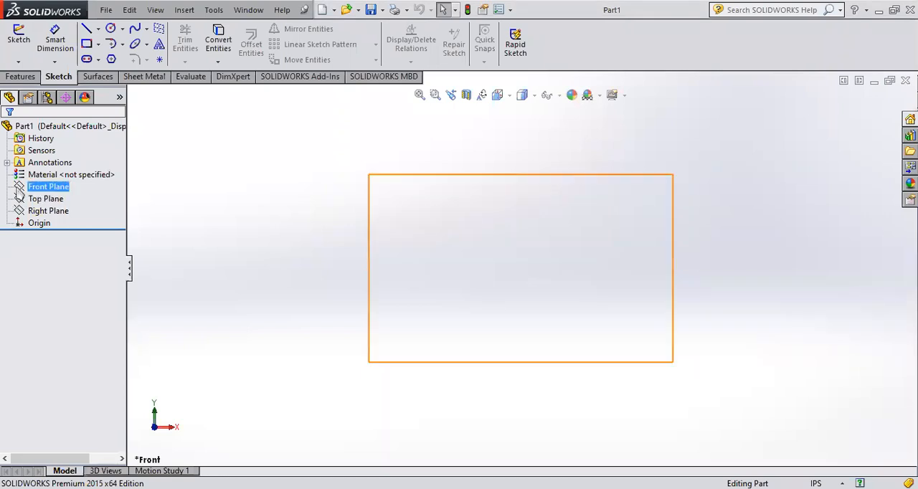
pyautogui.click(21, 188)
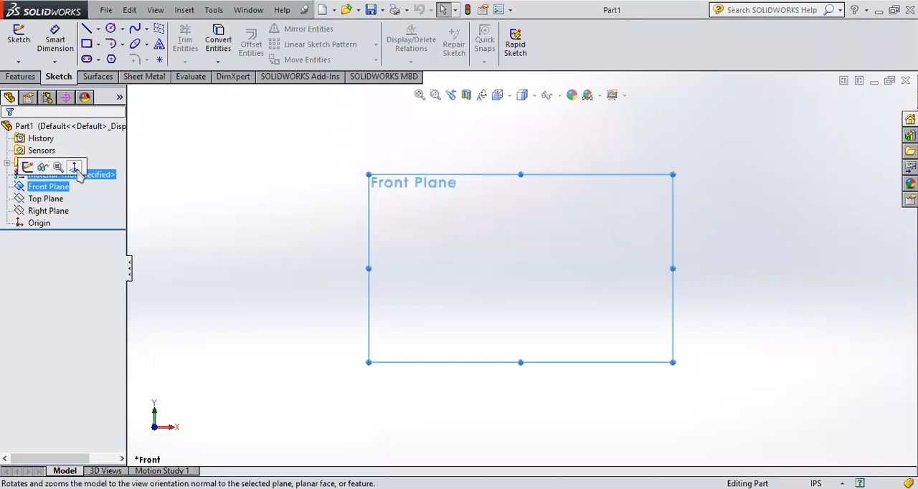
pyautogui.click(79, 170)
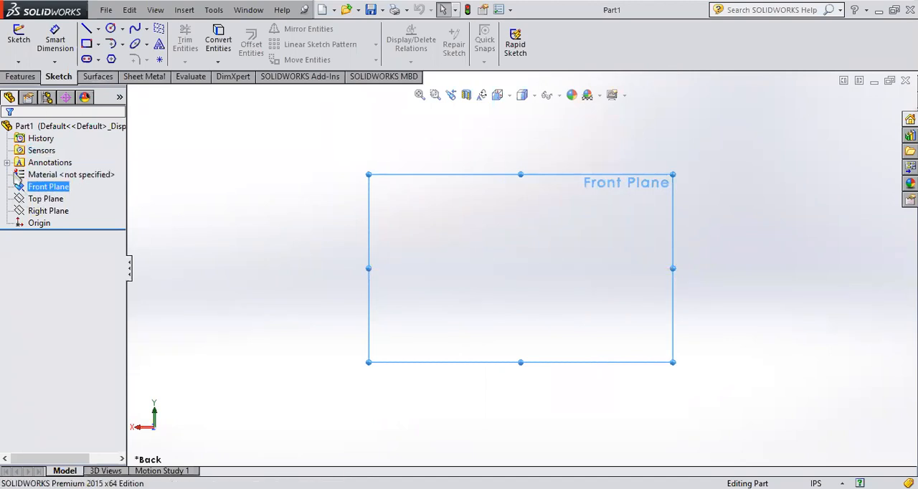
pyautogui.click(20, 188)
pyautogui.click(30, 166)
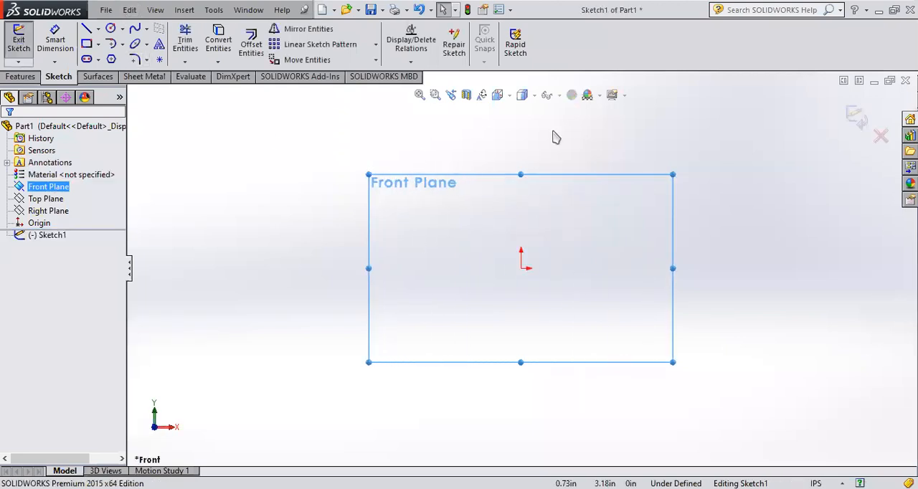
# Step: Sketch an open chain of four connected solid lines around the origin, leaving the two end points apart
pyautogui.click(86, 29)
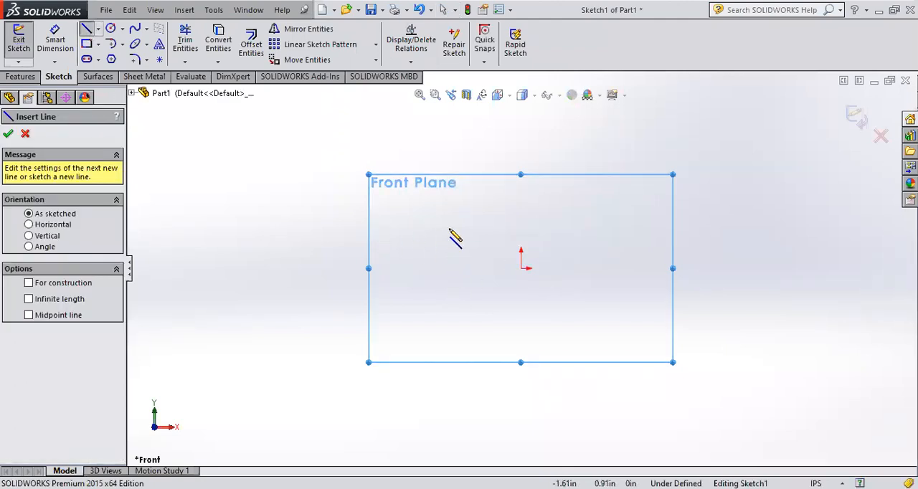
pyautogui.click(427, 227)
pyautogui.click(600, 156)
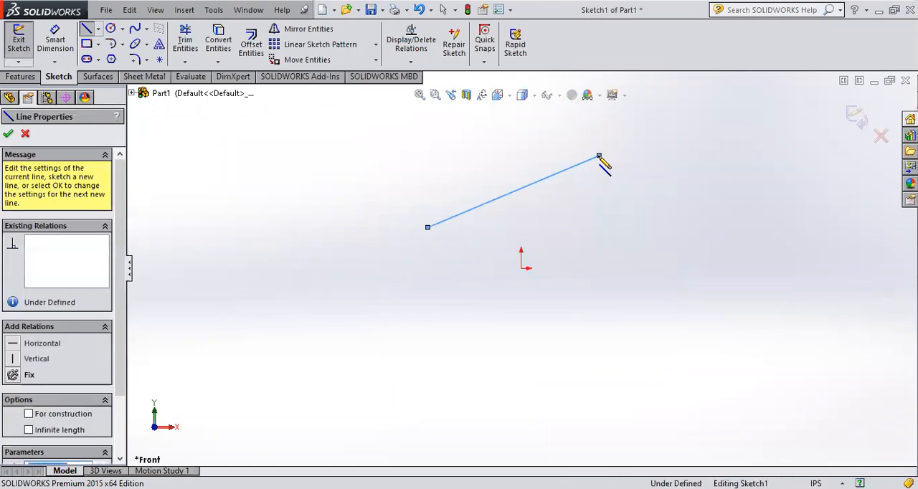
pyautogui.click(701, 269)
pyautogui.click(572, 409)
pyautogui.click(363, 370)
pyautogui.press('Escape')
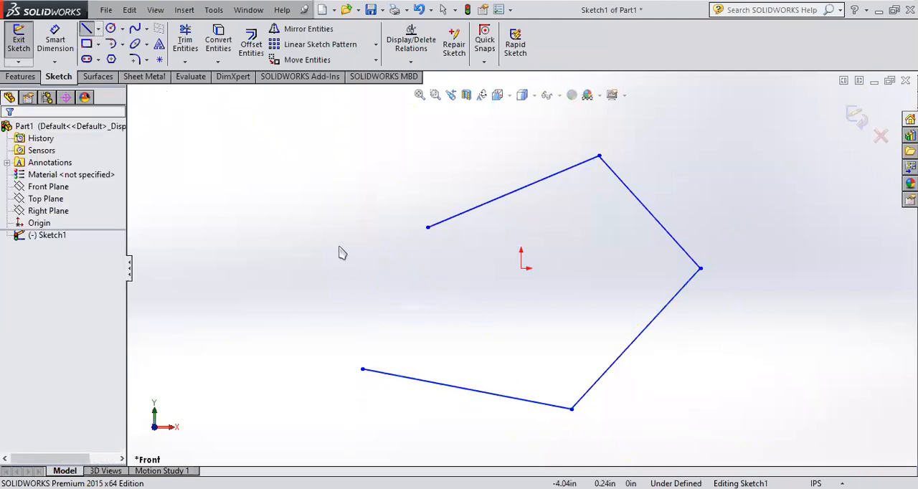
# Step: Sketch a chain of three centerlines beside the open profile: one vertical, one horizontal and one slightly slanted
pyautogui.click(97, 28)
pyautogui.click(108, 56)
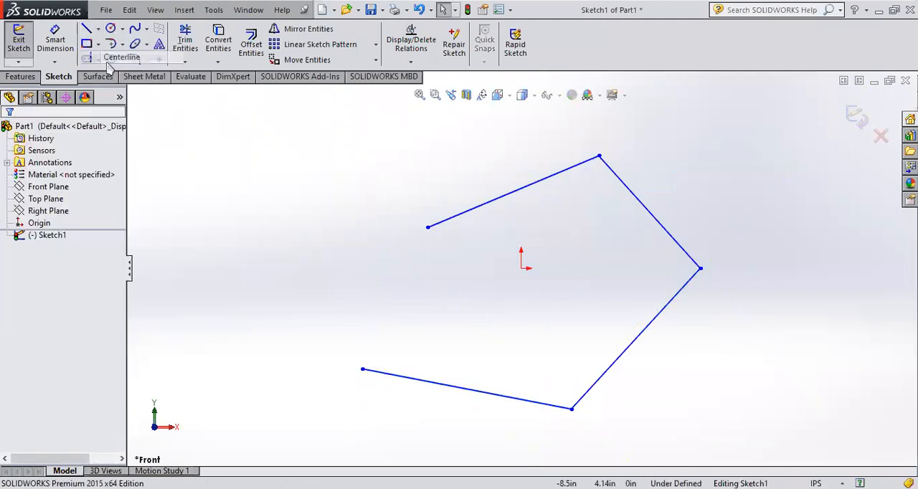
pyautogui.click(300, 289)
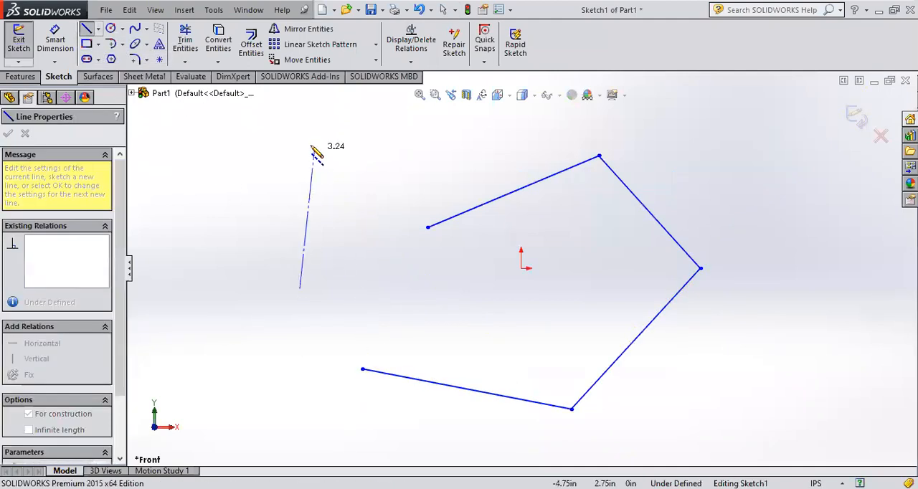
pyautogui.click(300, 132)
pyautogui.click(427, 132)
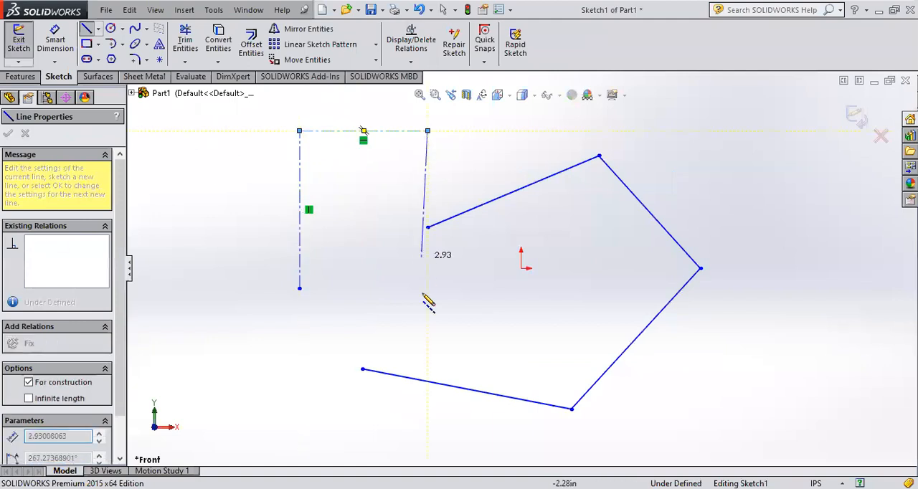
pyautogui.click(422, 305)
pyautogui.press('Escape')
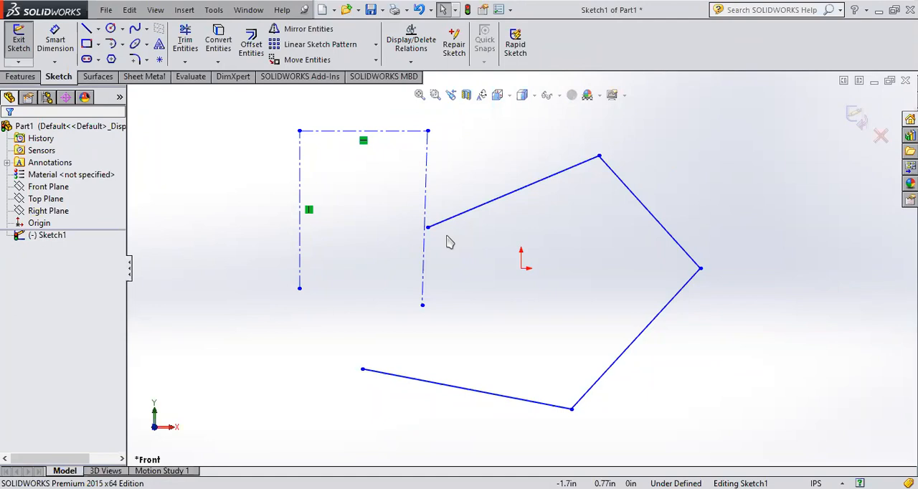
# Step: Undo the three centerlines and the last solid line of the chain
pyautogui.hotkey('ctrl', 'z')
pyautogui.hotkey('ctrl', 'z')
pyautogui.hotkey('ctrl', 'z')
pyautogui.hotkey('ctrl', 'z')
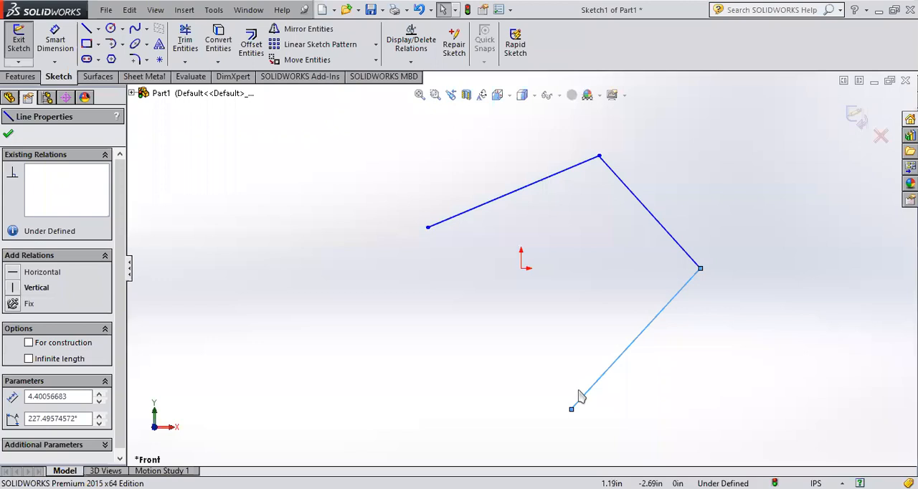
# Step: Close the profile with a line between its two open end points, and exit the sketch
pyautogui.click(86, 28)
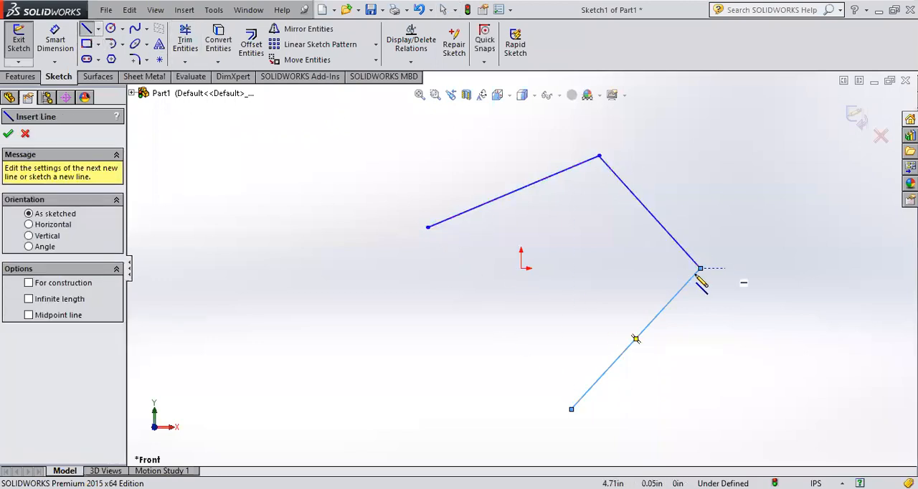
pyautogui.click(427, 228)
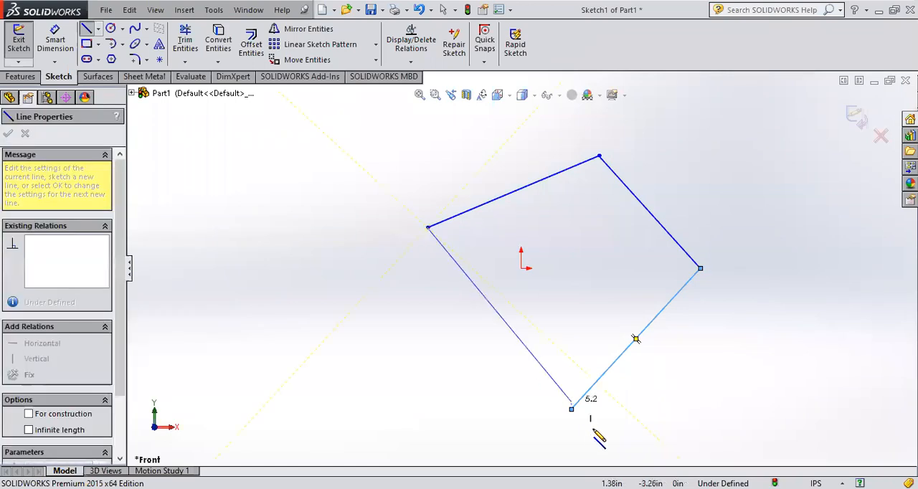
pyautogui.click(571, 409)
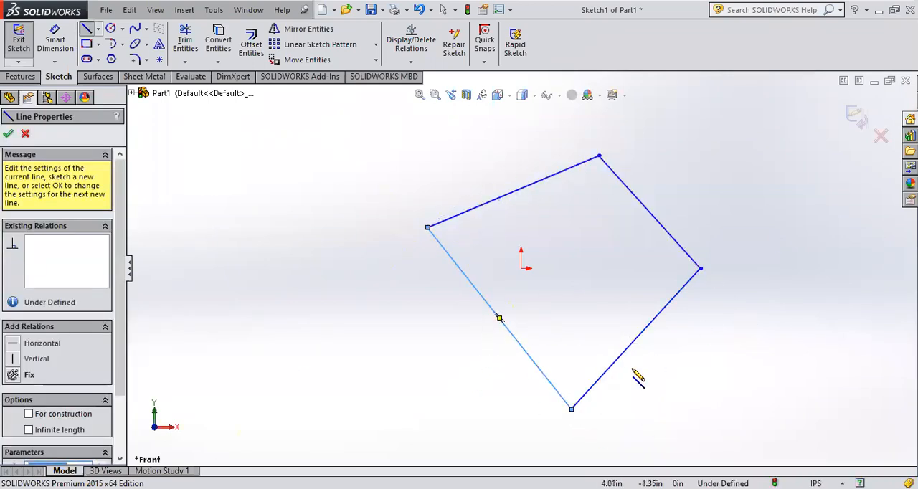
pyautogui.click(858, 121)
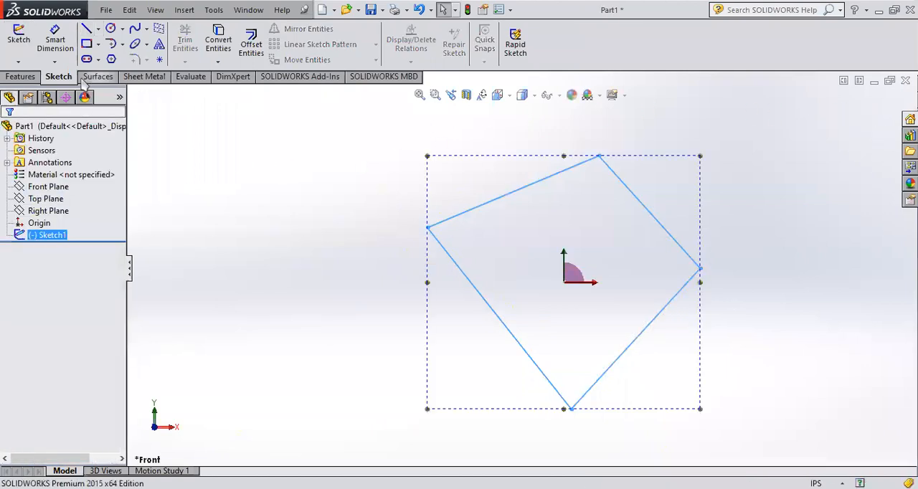
# Step: Try extruding the closed four-sided profile about 1.88 in as a blind boss
pyautogui.click(20, 76)
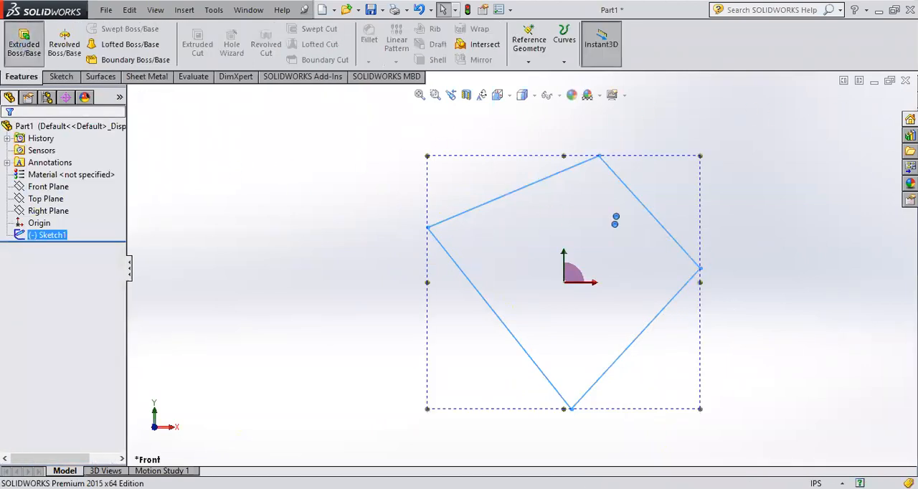
pyautogui.moveTo(743, 211); pyautogui.dragTo(517, 269, button='middle')
pyautogui.click(513, 278)
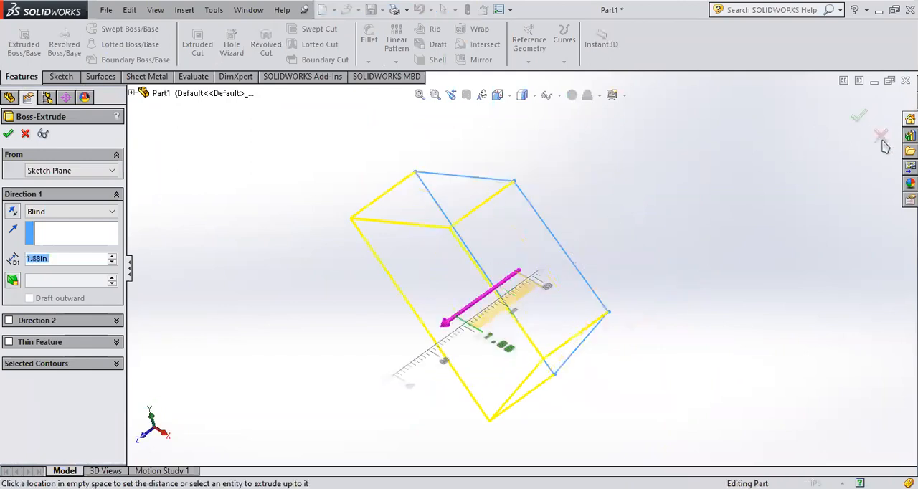
pyautogui.press('Escape')
# Step: Reopen the profile's sketch for editing and orient the view normal to it
pyautogui.click(24, 237)
pyautogui.click(33, 202)
pyautogui.click(22, 236)
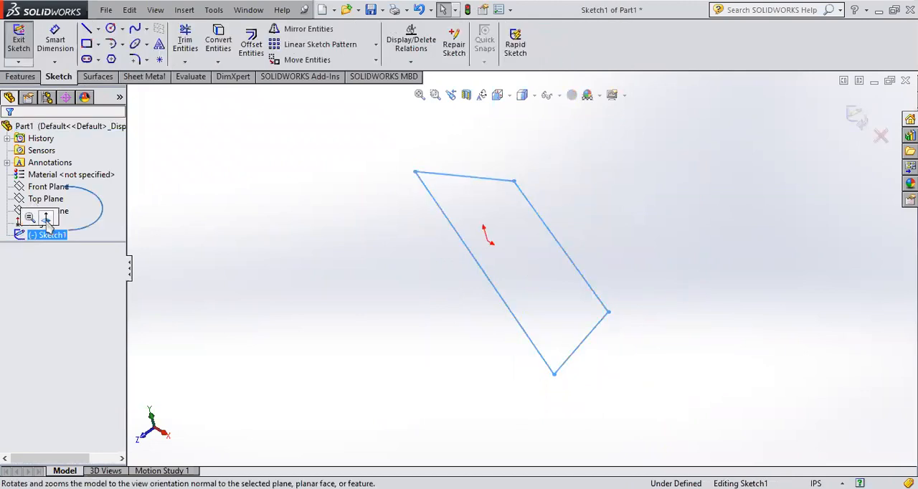
pyautogui.click(46, 220)
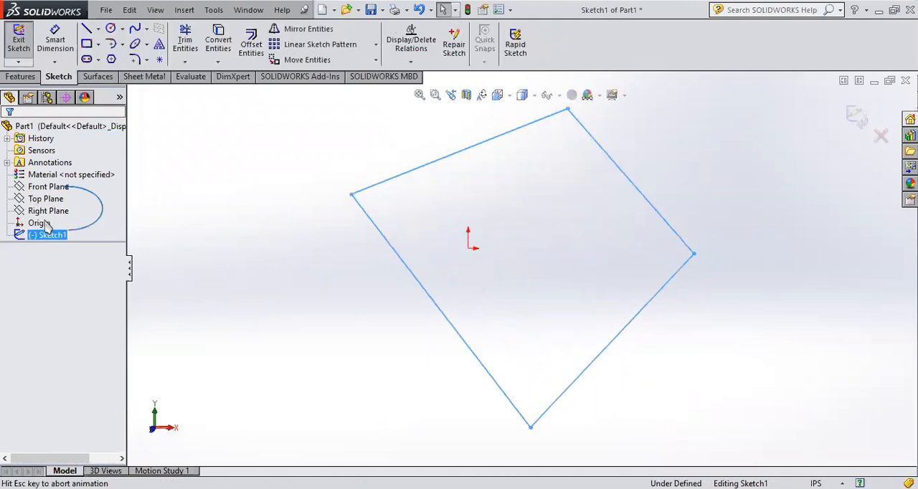
pyautogui.click(239, 226)
# Step: Sketch a separate slanted line outside the closed profile, to its left, and exit the sketch
pyautogui.click(89, 32)
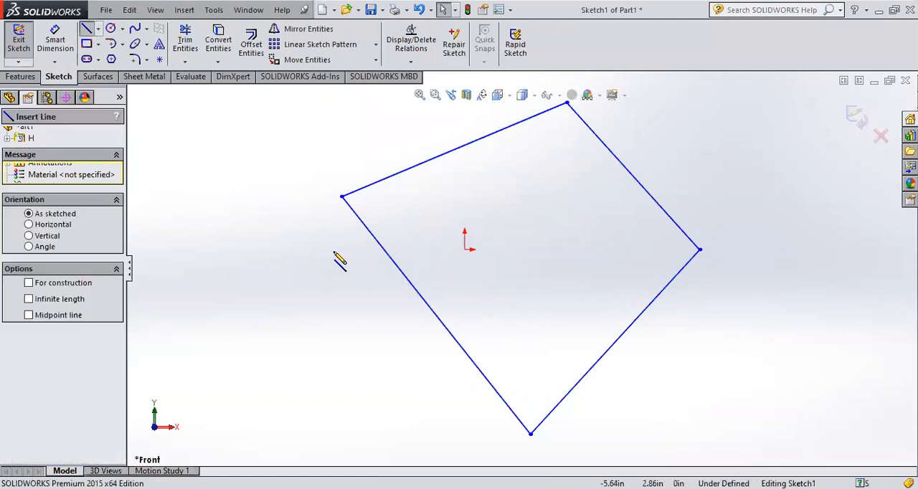
pyautogui.click(294, 237)
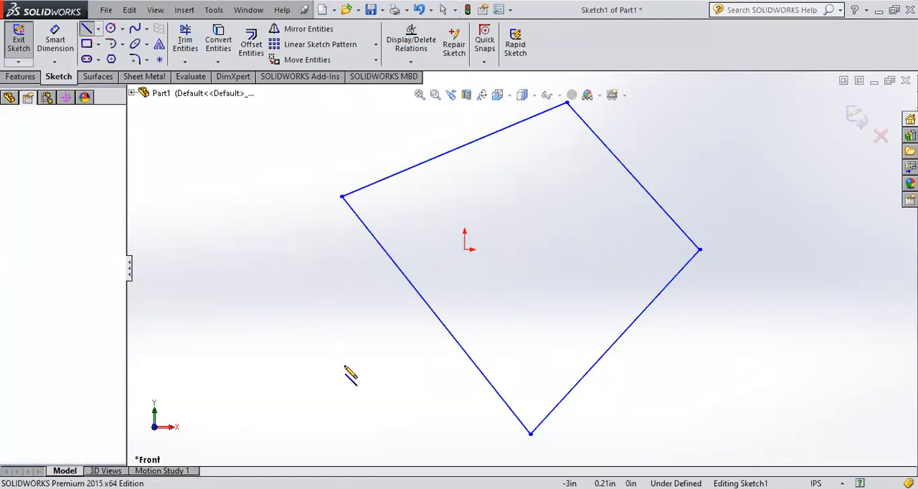
pyautogui.click(352, 373)
pyautogui.press('Escape')
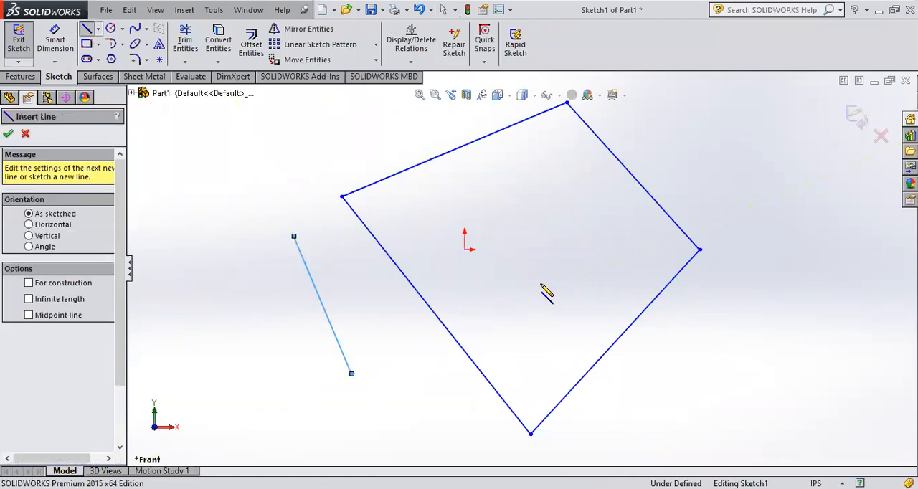
pyautogui.press('Escape')
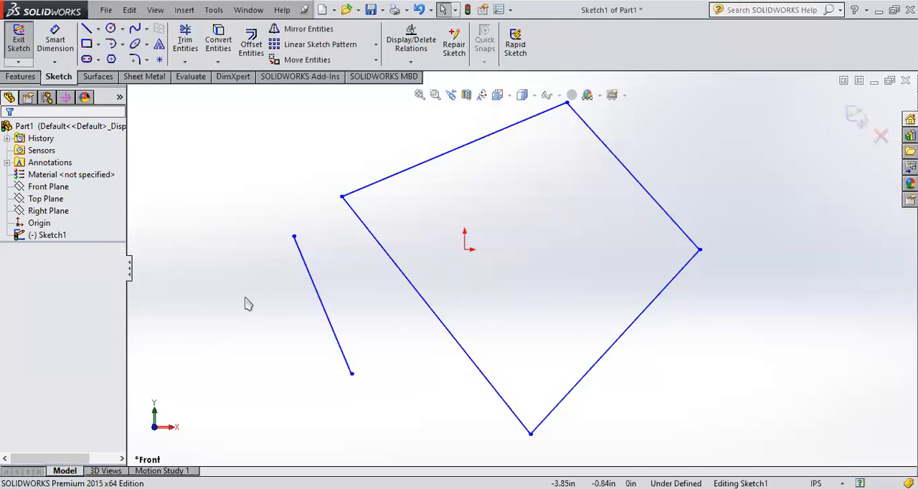
pyautogui.click(19, 40)
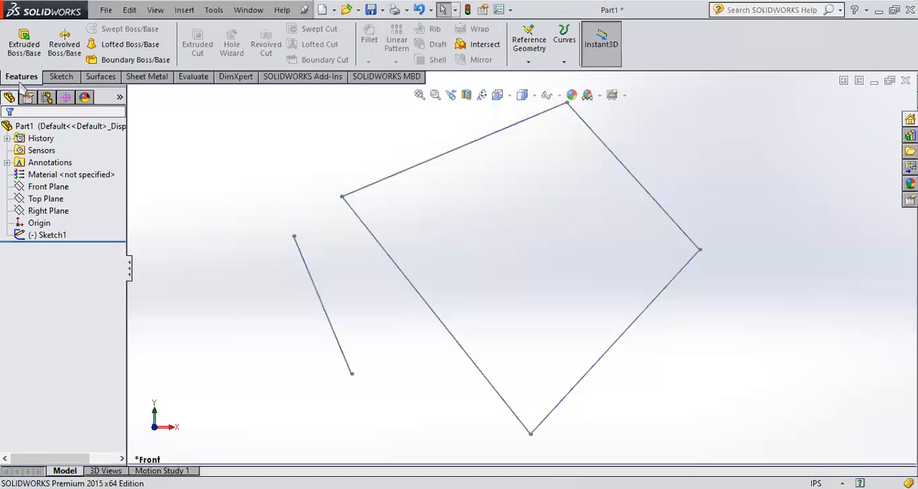
# Step: Try extruding the sketch with the closed profile and the separate line about 2.24 in as a blind boss
pyautogui.click(25, 44)
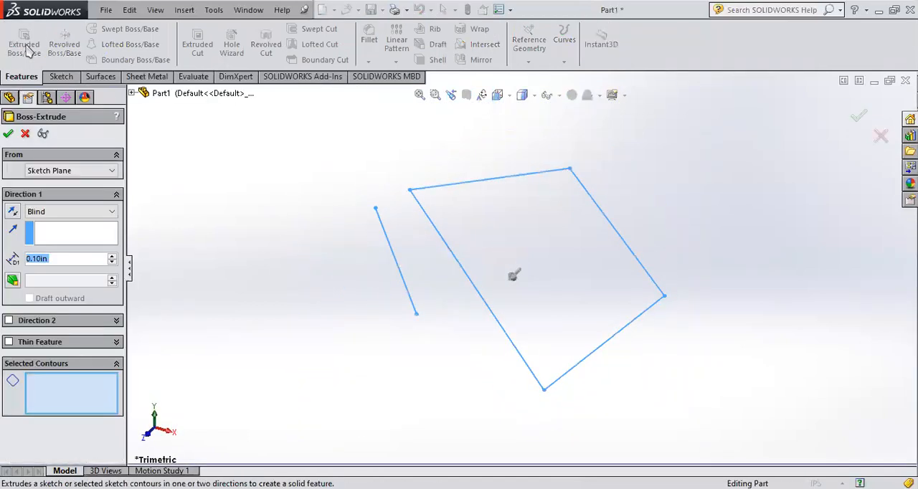
pyautogui.click(25, 134)
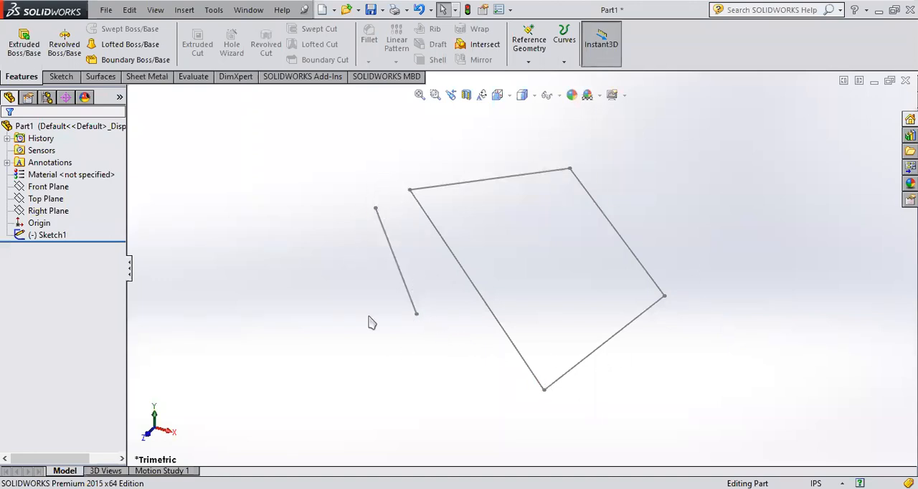
pyautogui.click(21, 235)
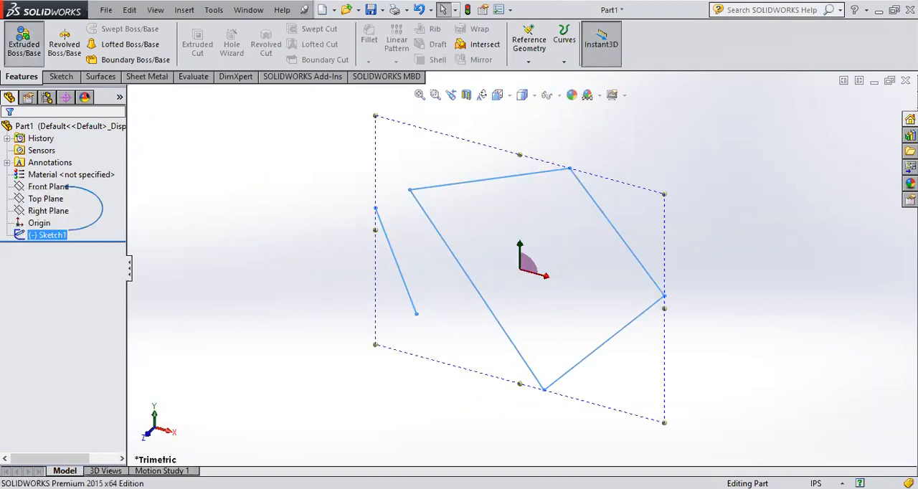
pyautogui.click(24, 40)
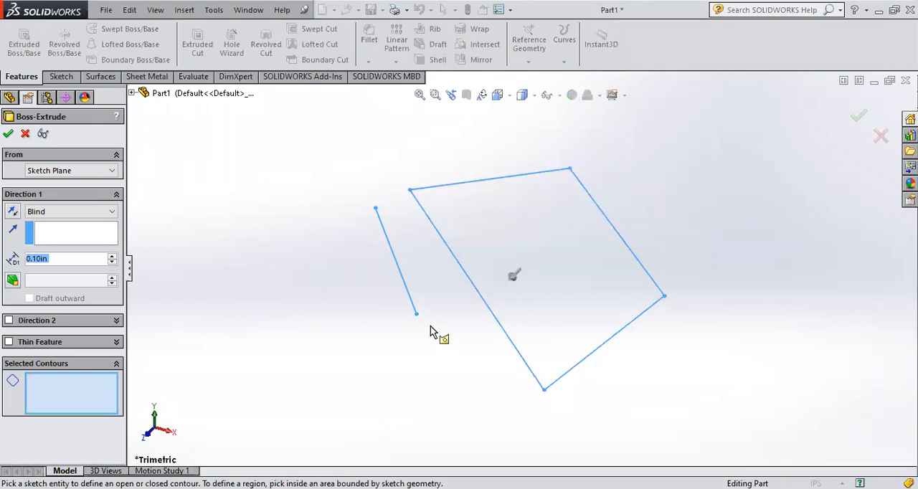
pyautogui.moveTo(436, 327); pyautogui.dragTo(404, 366, button='middle')
pyautogui.moveTo(471, 314); pyautogui.dragTo(497, 295, button='middle')
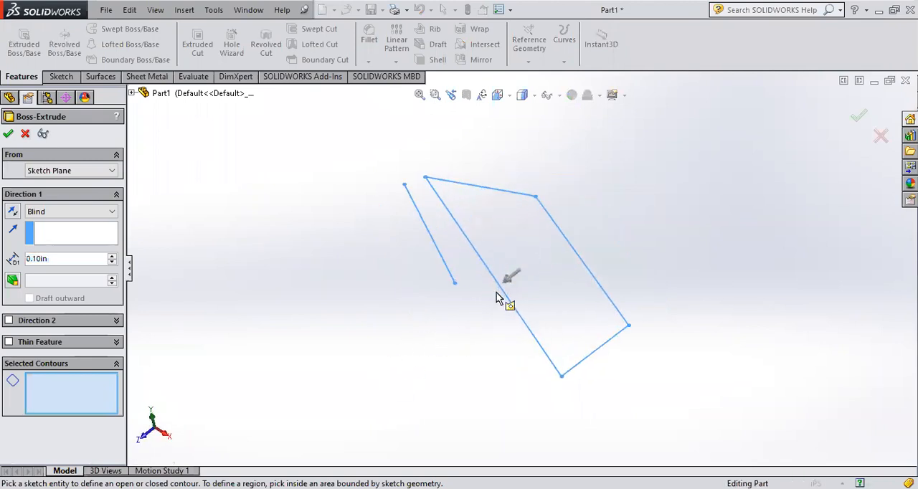
pyautogui.moveTo(510, 287); pyautogui.dragTo(451, 327)
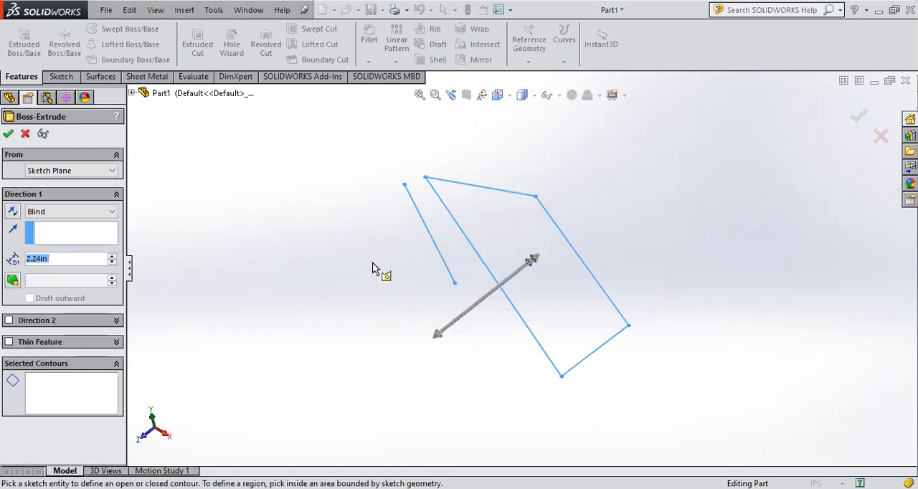
pyautogui.click(25, 133)
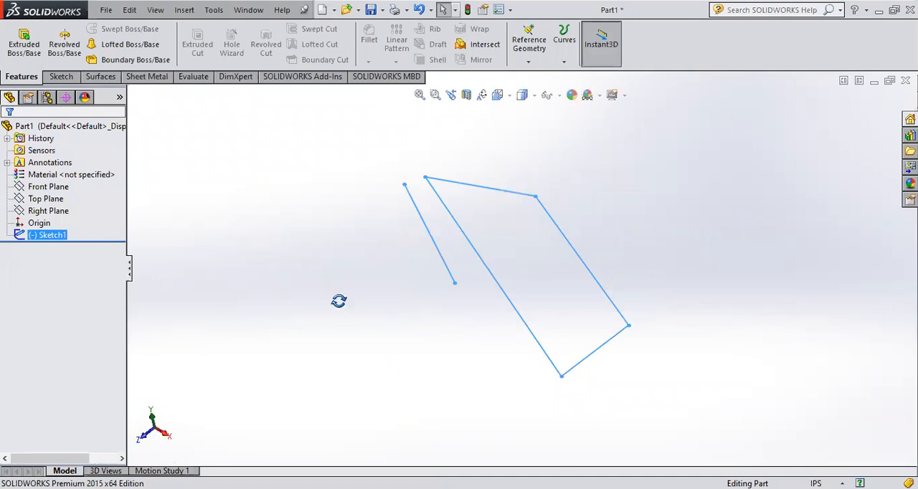
# Step: Reopen the sketch for editing and delete the separate slanted line beside the closed profile
pyautogui.moveTo(339, 301); pyautogui.dragTo(397, 251, button='middle')
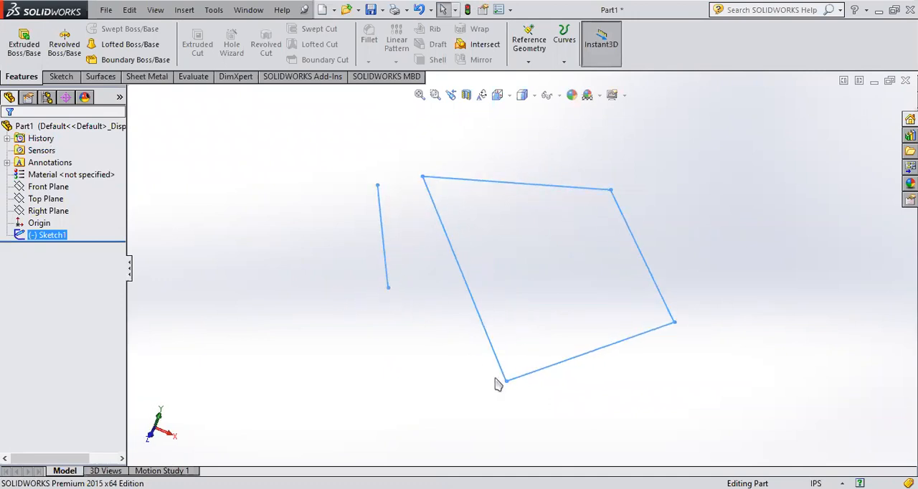
pyautogui.click(28, 237)
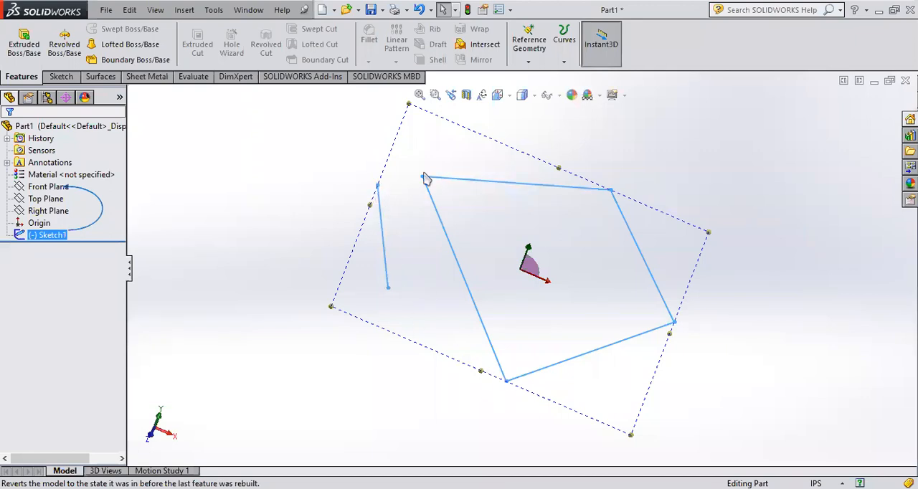
pyautogui.click(32, 236)
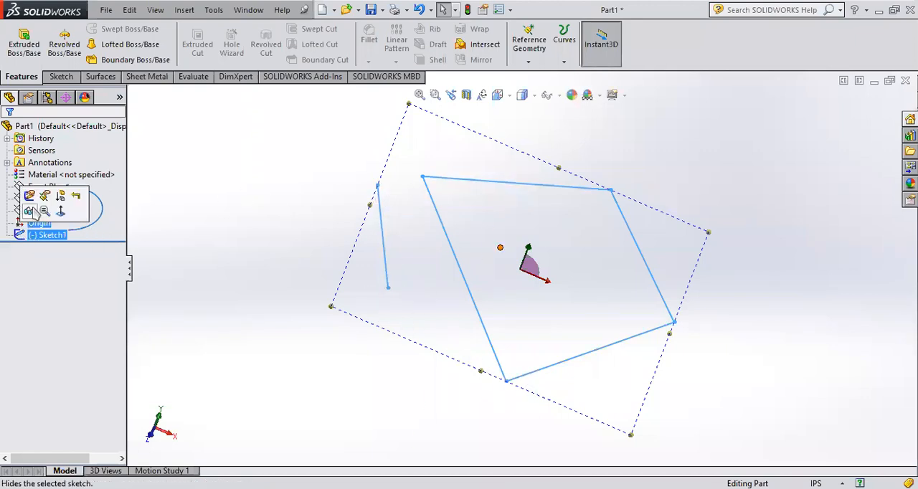
pyautogui.click(44, 209)
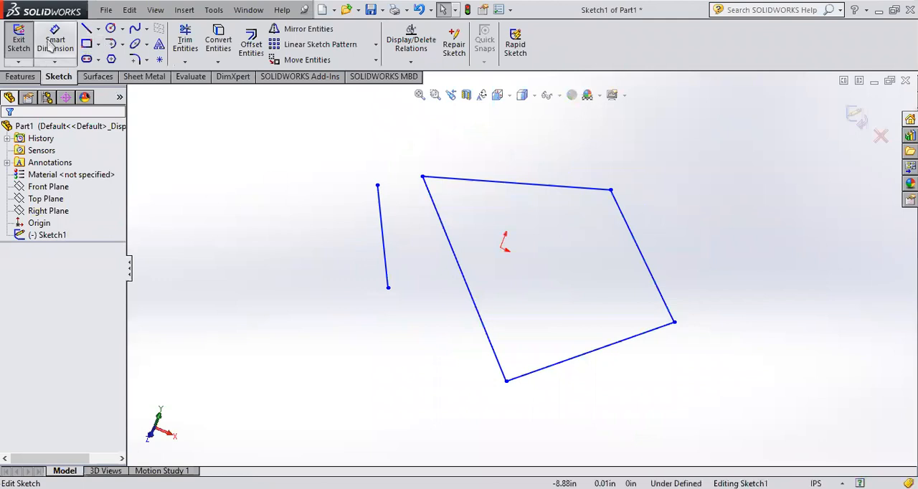
pyautogui.moveTo(341, 327); pyautogui.dragTo(410, 180)
pyautogui.press('Delete')
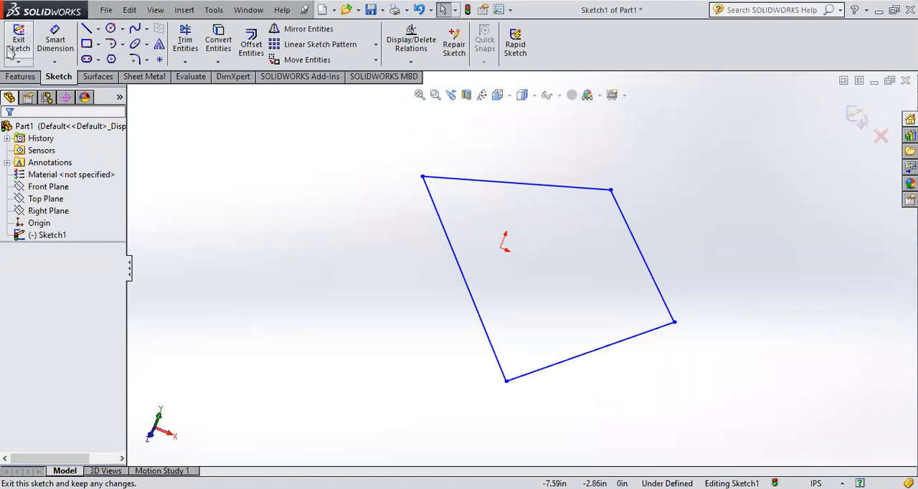
# Step: Sketch a centerline about 4.45 in long to the left of the closed profile and exit the sketch
pyautogui.click(97, 29)
pyautogui.click(119, 57)
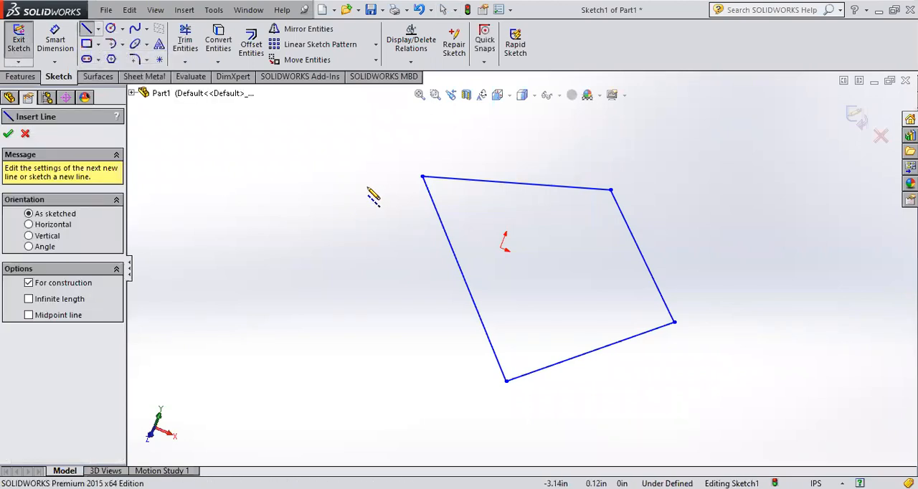
pyautogui.click(366, 191)
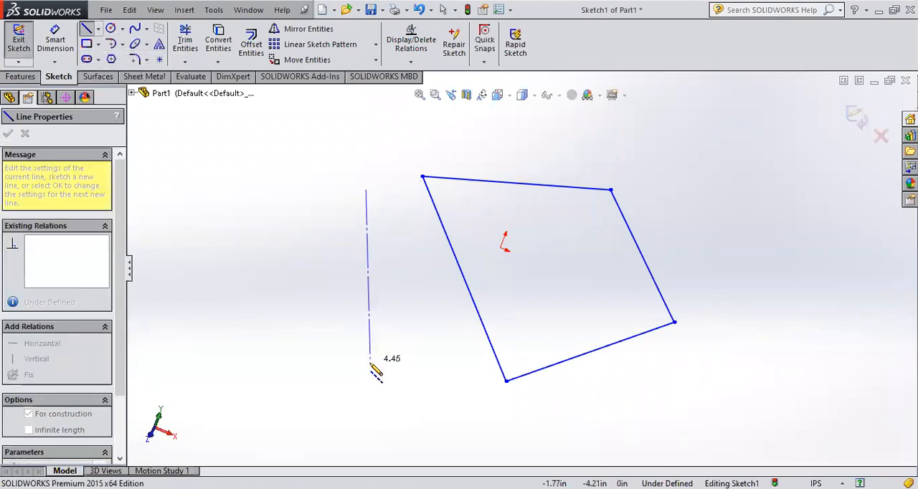
pyautogui.click(370, 362)
pyautogui.press('Escape')
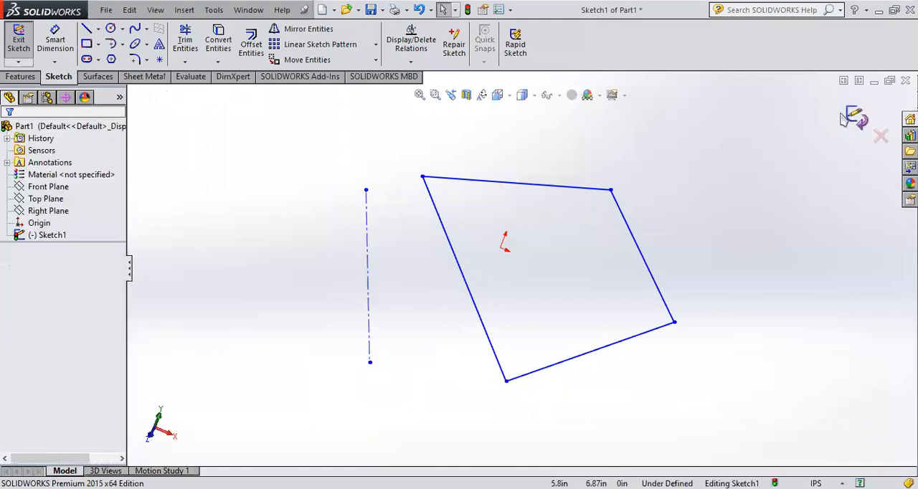
pyautogui.click(858, 118)
# Step: Try extruding the sketch with the closed profile and the centerline about 2.73 in as a blind boss
pyautogui.click(47, 236)
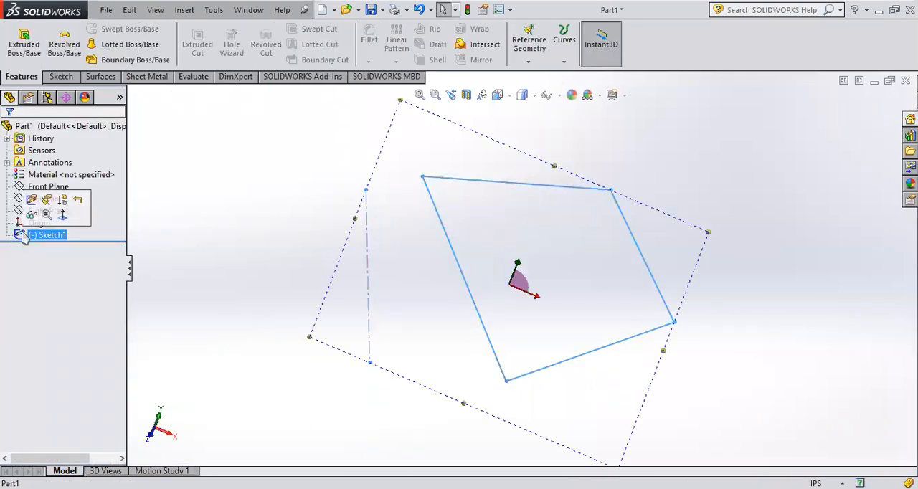
pyautogui.click(27, 56)
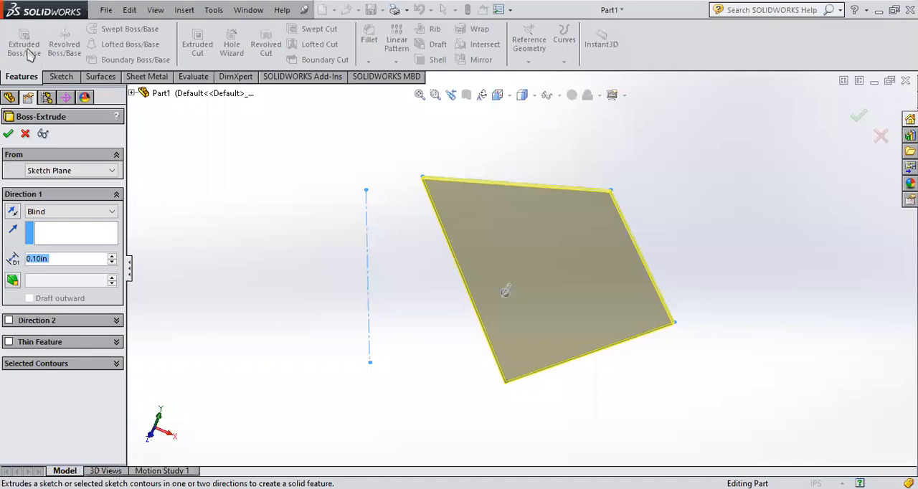
pyautogui.click(881, 136)
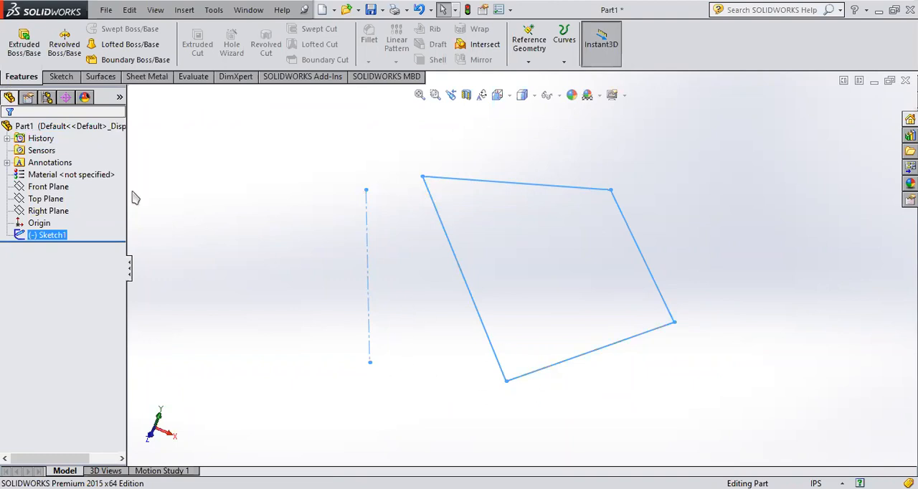
pyautogui.click(22, 51)
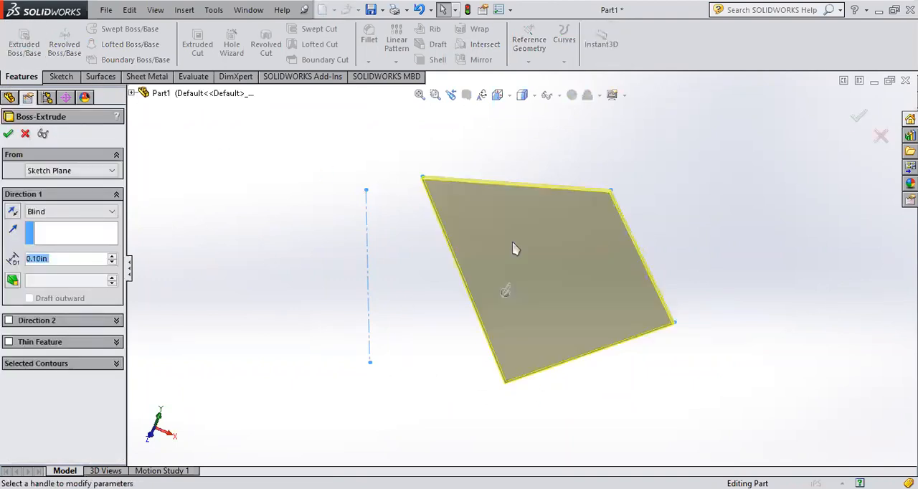
pyautogui.moveTo(710, 251); pyautogui.dragTo(708, 273, button='middle')
pyautogui.moveTo(505, 302); pyautogui.dragTo(437, 369)
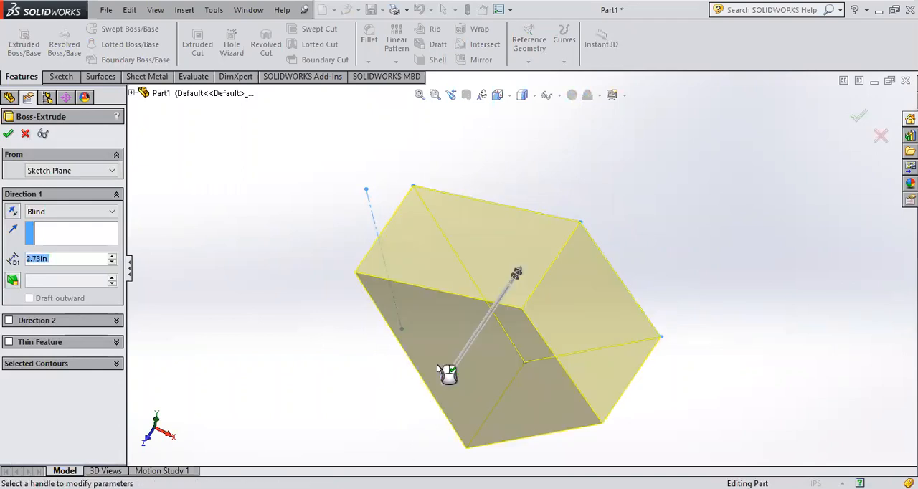
pyautogui.click(882, 137)
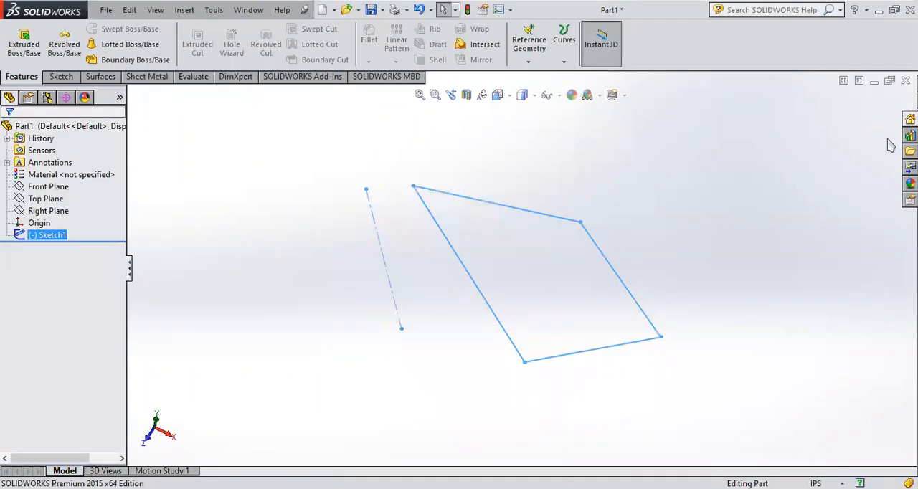
# Step: Reopen the sketch for editing and delete the four-sided profile together with the centerline
pyautogui.click(241, 198)
pyautogui.moveTo(421, 254)
pyautogui.mouseDown(button='middle')
pyautogui.moveTo(398, 218)
pyautogui.moveTo(423, 213)
pyautogui.mouseUp(button='middle')
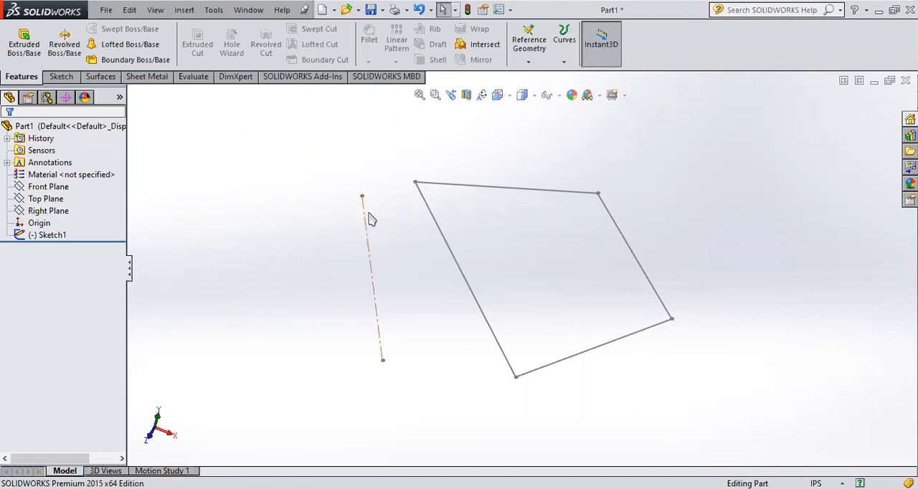
pyautogui.moveTo(438, 254)
pyautogui.mouseDown(button='middle')
pyautogui.moveTo(436, 220)
pyautogui.moveTo(423, 225)
pyautogui.moveTo(423, 247)
pyautogui.mouseUp(button='middle')
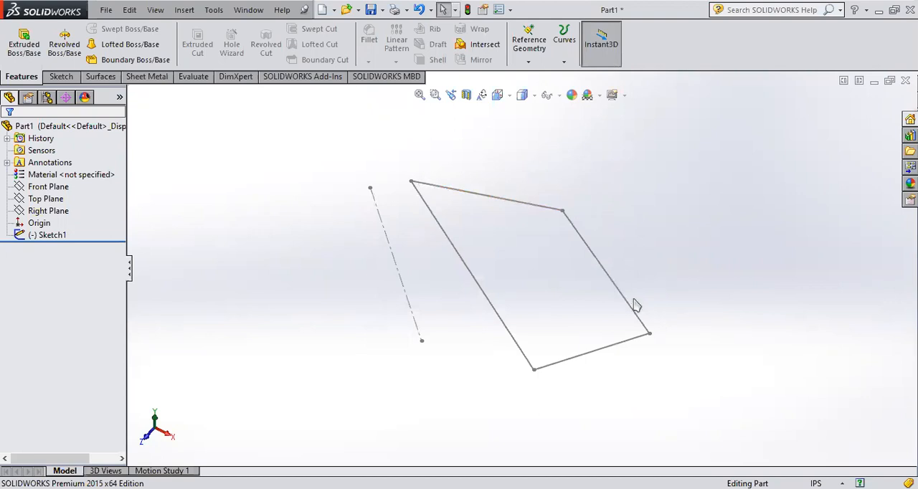
pyautogui.moveTo(410, 180); pyautogui.dragTo(459, 142, button='middle')
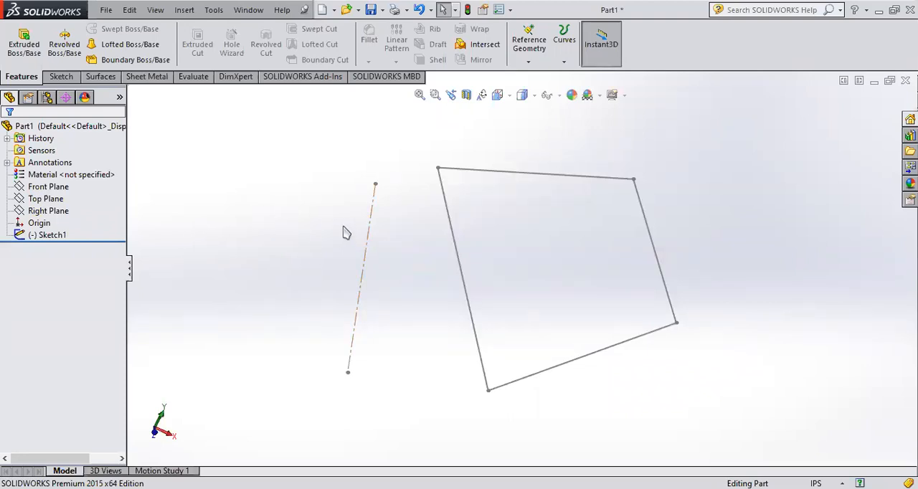
pyautogui.click(21, 236)
pyautogui.click(70, 201)
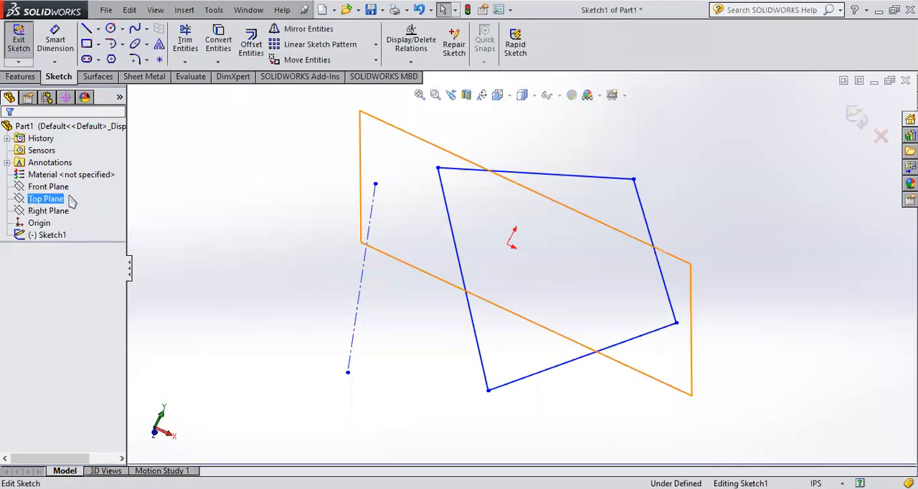
pyautogui.moveTo(743, 422)
pyautogui.mouseDown()
pyautogui.moveTo(460, 267)
pyautogui.moveTo(266, 131)
pyautogui.mouseUp()
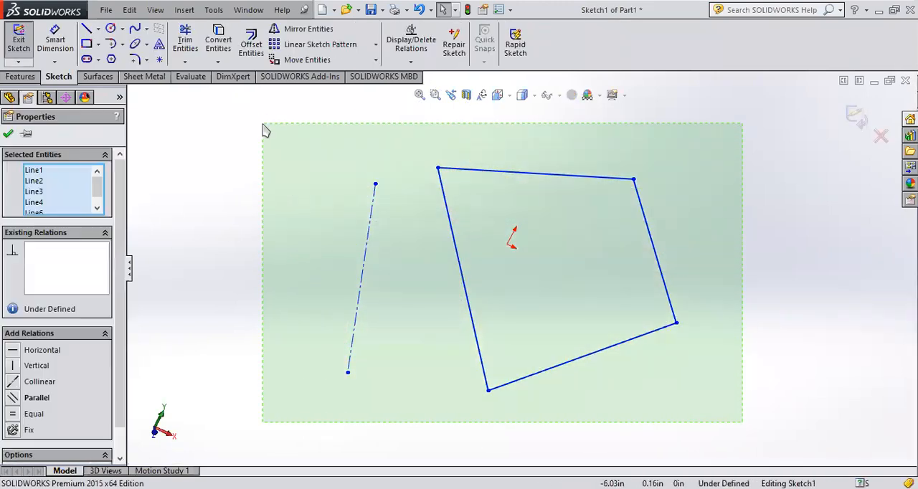
pyautogui.press('Delete')
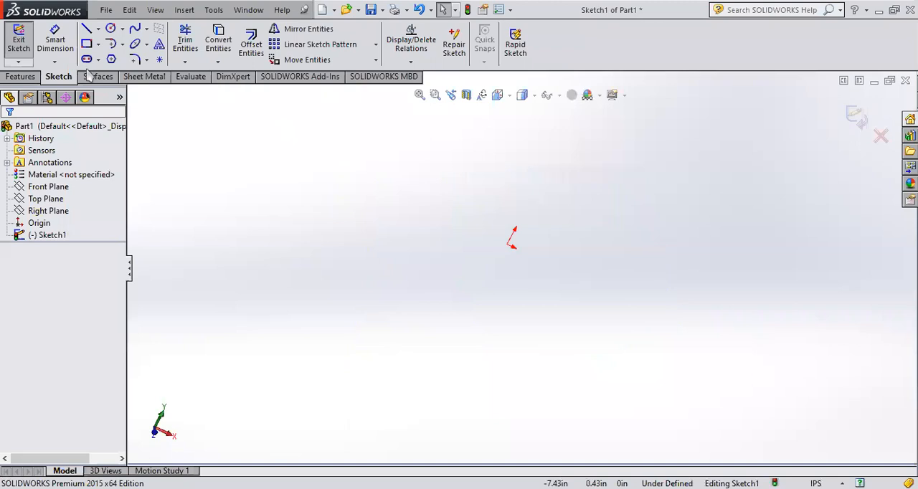
pyautogui.click(98, 29)
pyautogui.click(124, 57)
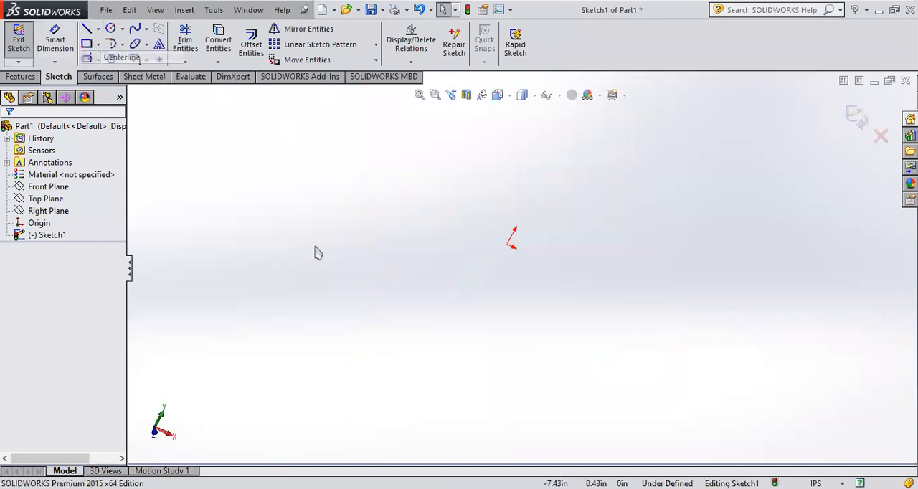
pyautogui.click(25, 133)
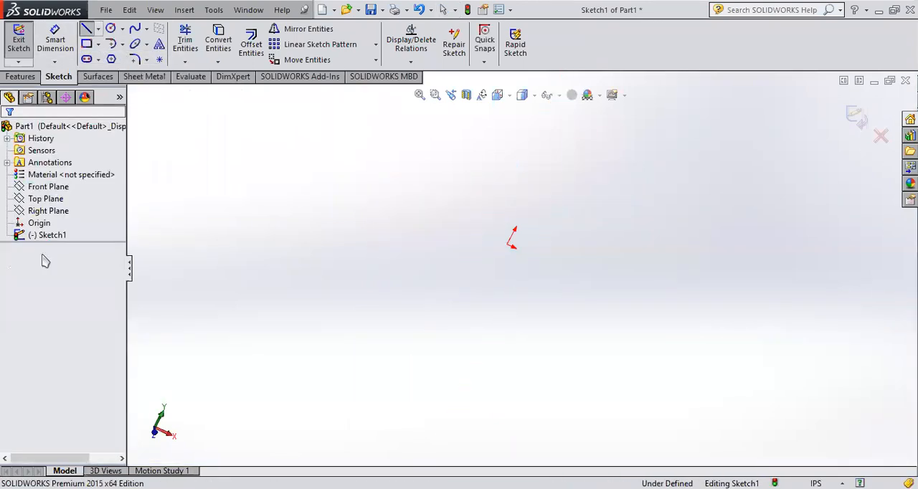
# Step: Orient the view normal to the sketch and draw a vertical centerline to the left of the origin
pyautogui.click(22, 235)
pyautogui.click(45, 218)
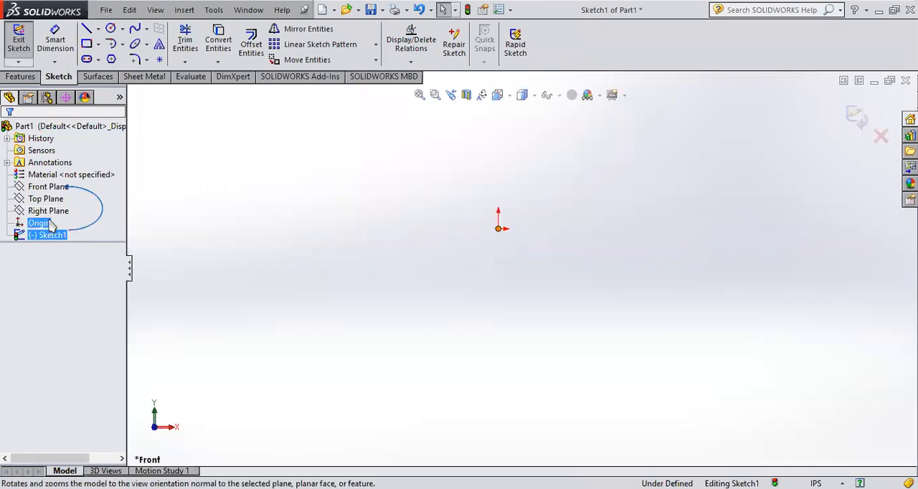
pyautogui.click(98, 30)
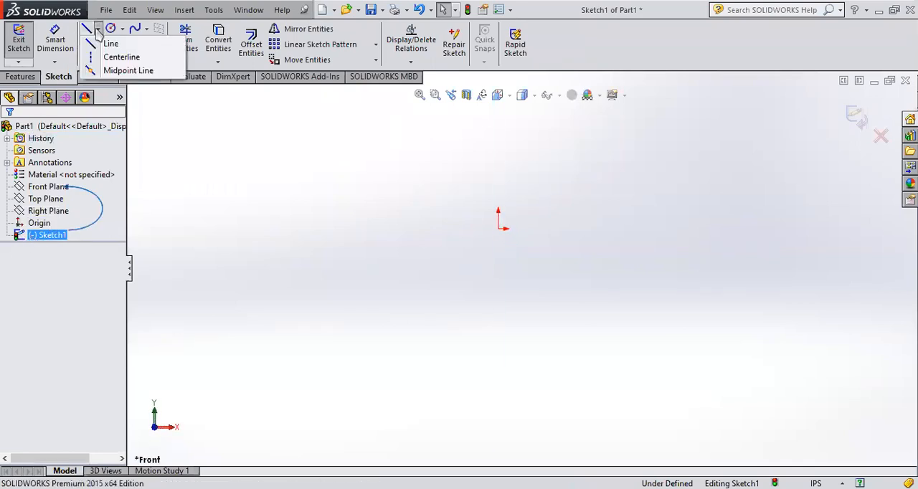
pyautogui.click(98, 58)
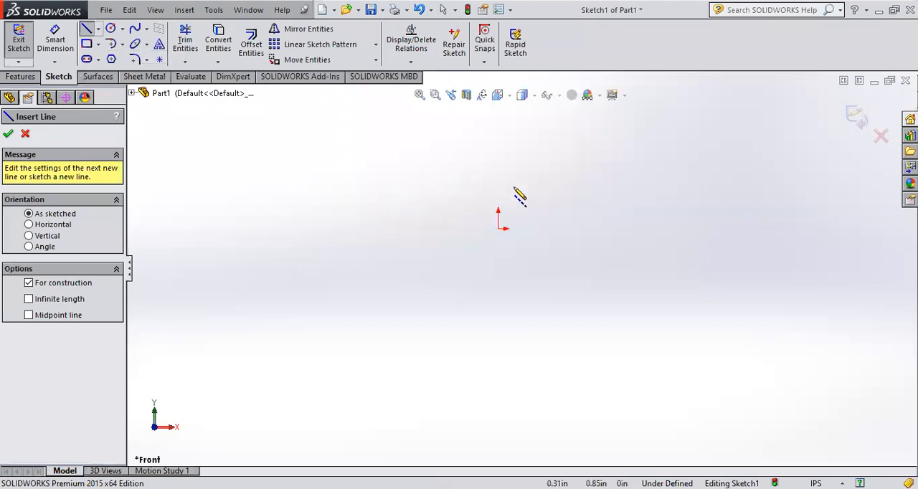
pyautogui.click(281, 155)
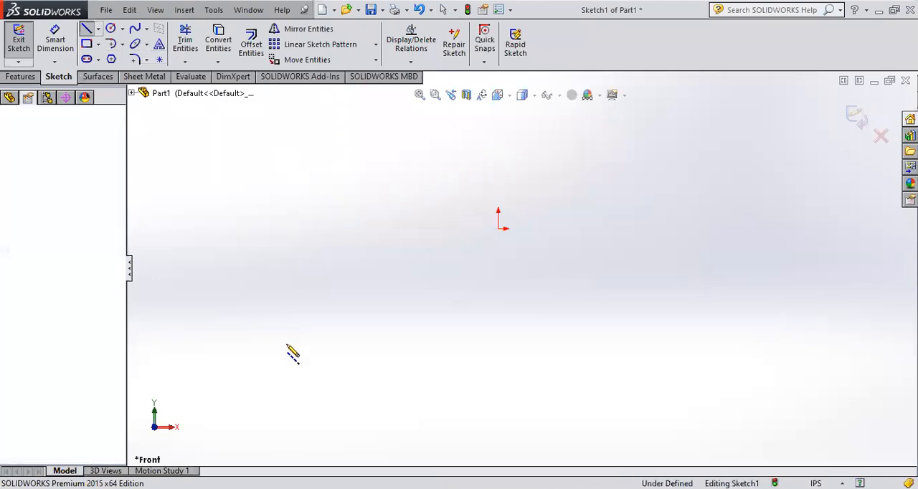
pyautogui.click(281, 384)
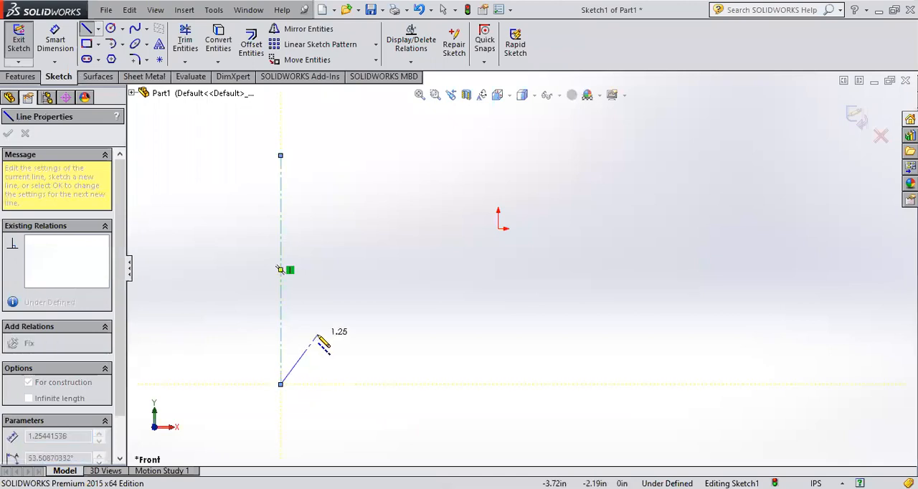
pyautogui.press('Escape')
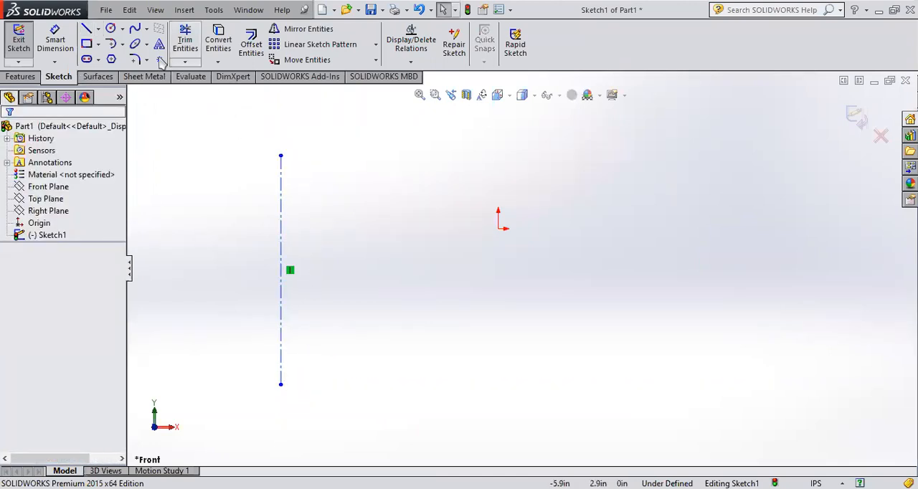
# Step: Sketch a tall corner rectangle between the centerline and the origin, level with the centerline's ends, and exit the sketch
pyautogui.click(86, 44)
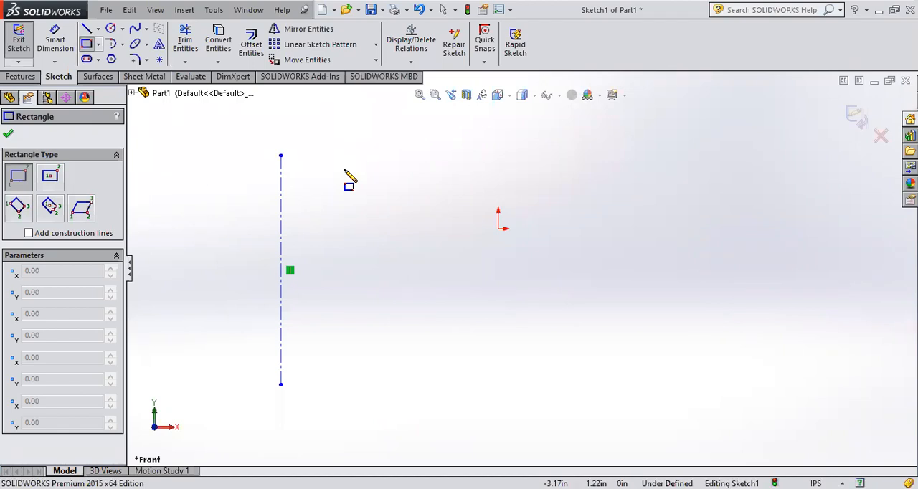
pyautogui.moveTo(350, 156); pyautogui.dragTo(423, 386)
pyautogui.click(855, 118)
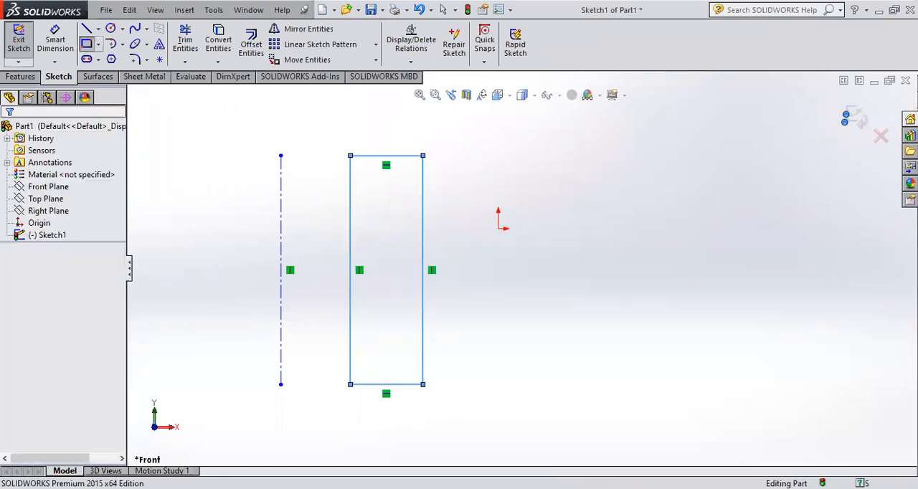
# Step: Set up a 360° blind revolved boss of the rectangle sketch about the vertical centerline
pyautogui.click(64, 44)
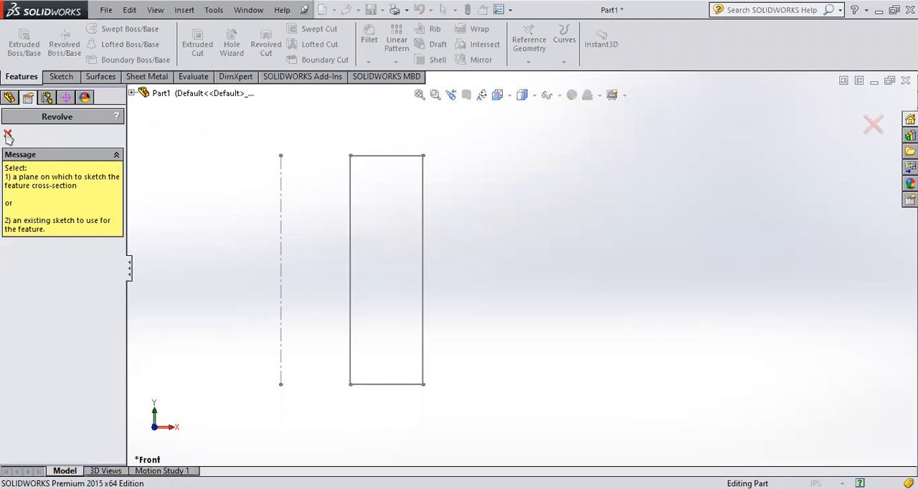
pyautogui.click(8, 135)
pyautogui.click(47, 234)
pyautogui.click(74, 45)
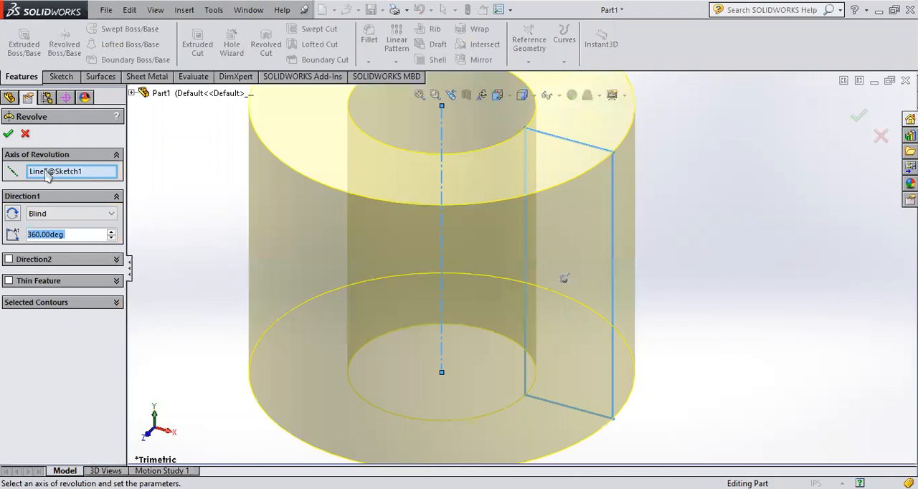
# Step: Clear the revolve's axis of revolution and try selecting the vertical centerline as the axis again
pyautogui.click(44, 175)
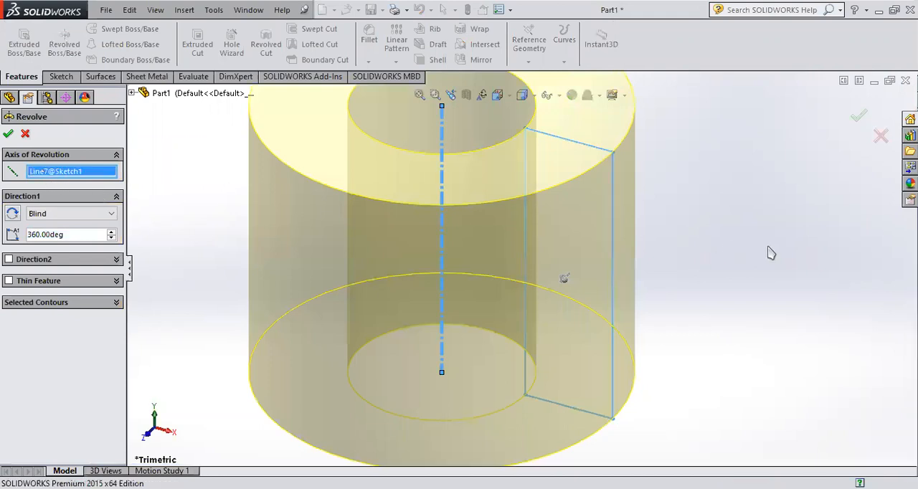
pyautogui.click(442, 132)
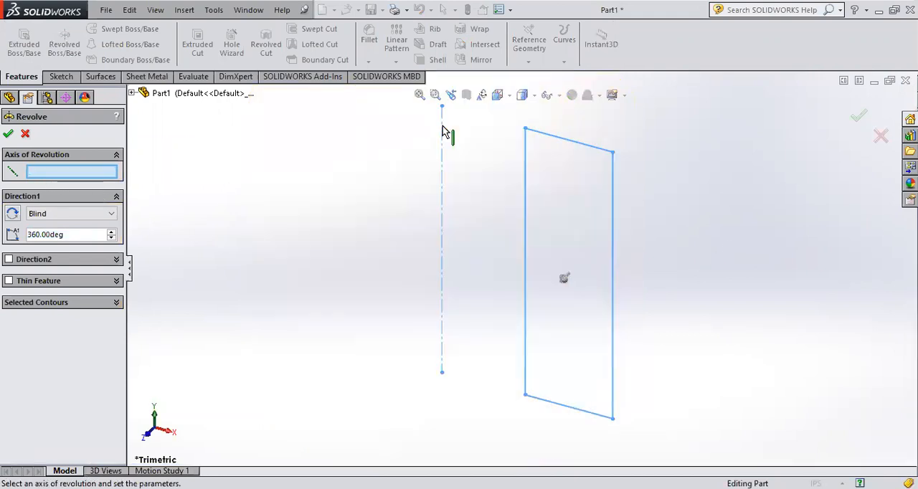
pyautogui.click(442, 140)
pyautogui.click(442, 140)
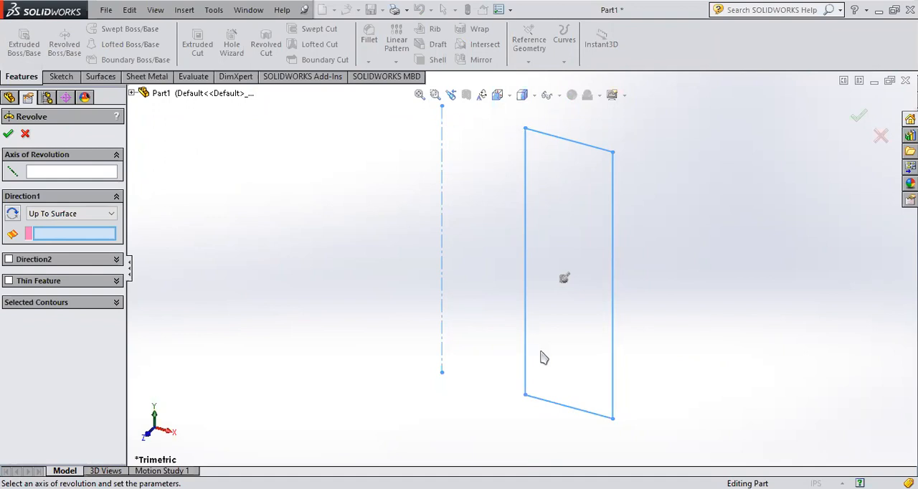
# Step: Try an Up To Surface revolve about the vertical centerline, cancel it, and preview the 360° blind revolve once more before cancelling
pyautogui.click(67, 171)
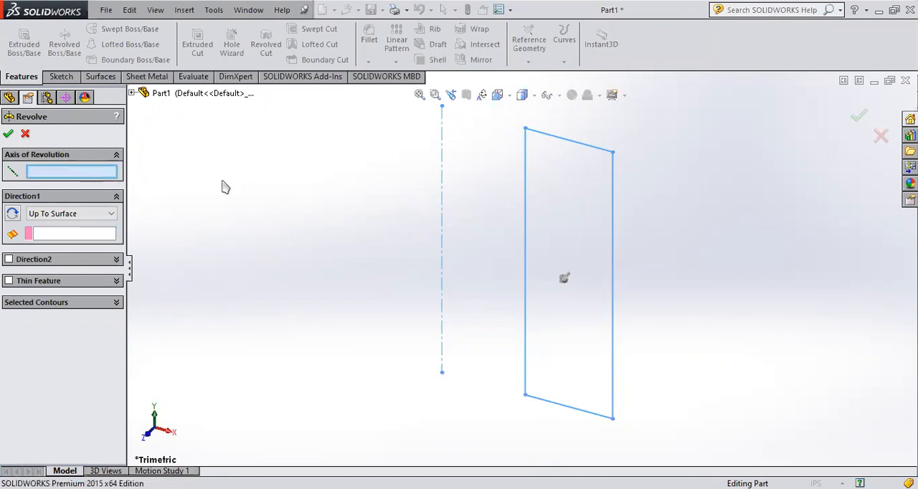
pyautogui.click(443, 142)
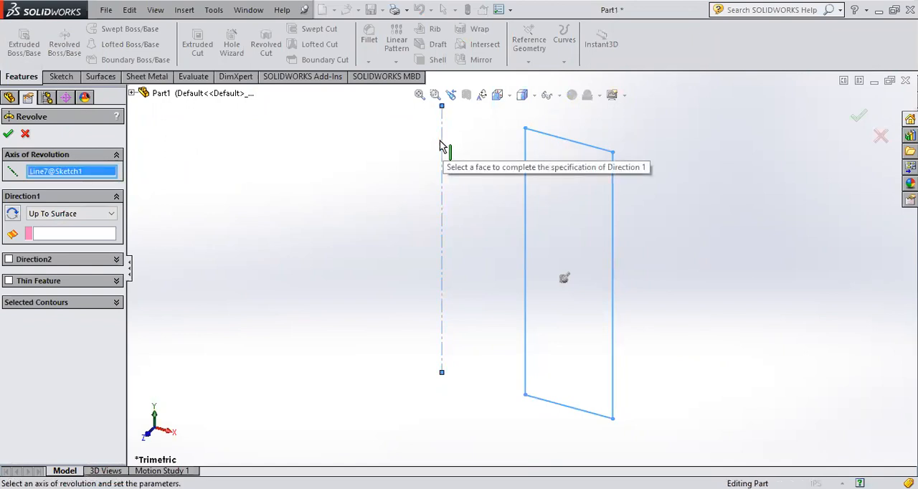
pyautogui.click(72, 235)
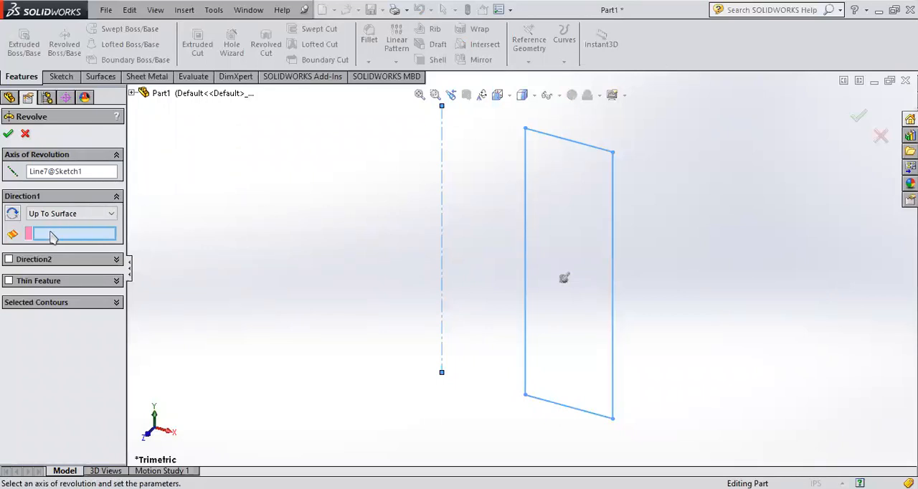
pyautogui.click(26, 134)
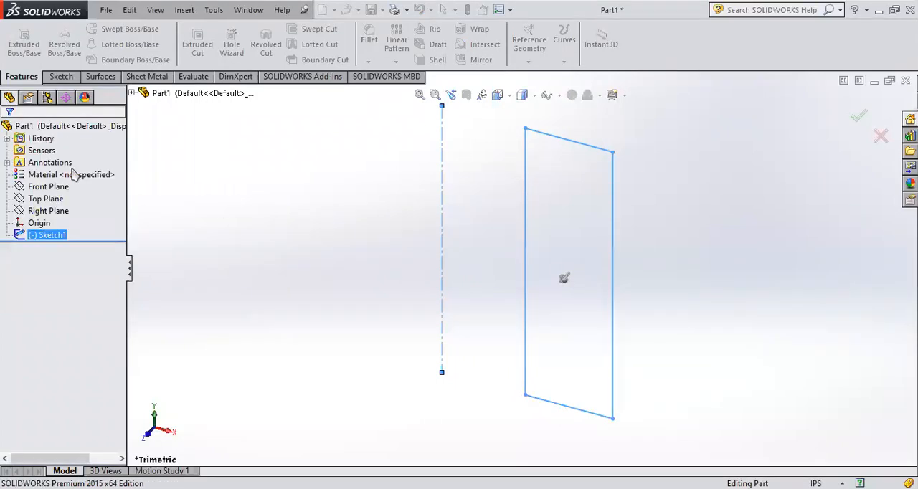
pyautogui.click(63, 46)
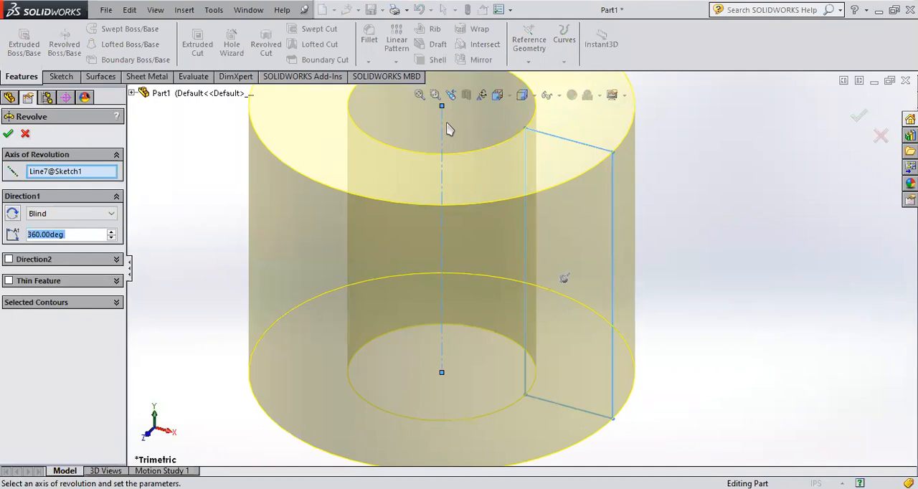
pyautogui.click(881, 135)
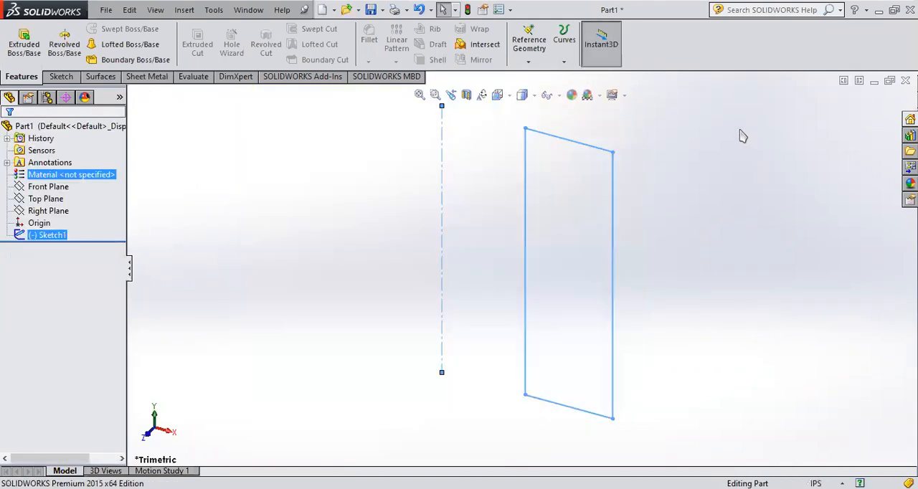
# Step: Orient the view normal to the rectangle sketch, reopen it for editing and delete the vertical centerline
pyautogui.click(18, 237)
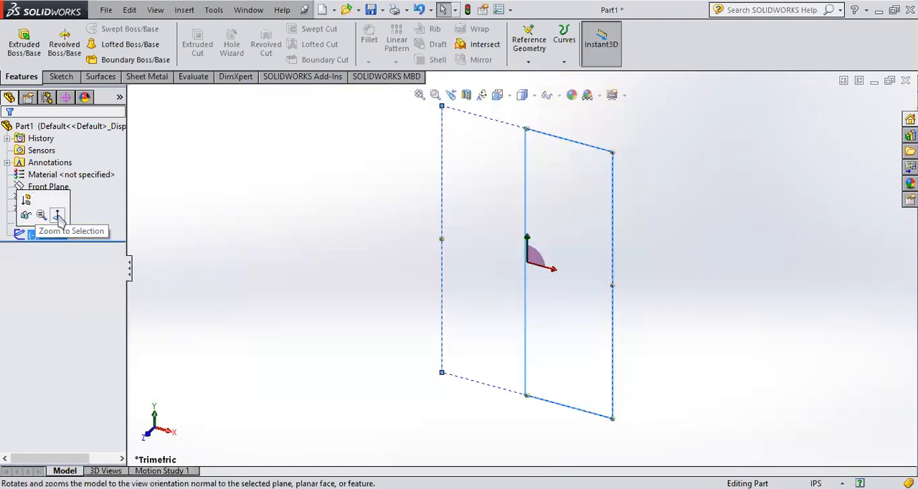
pyautogui.click(54, 212)
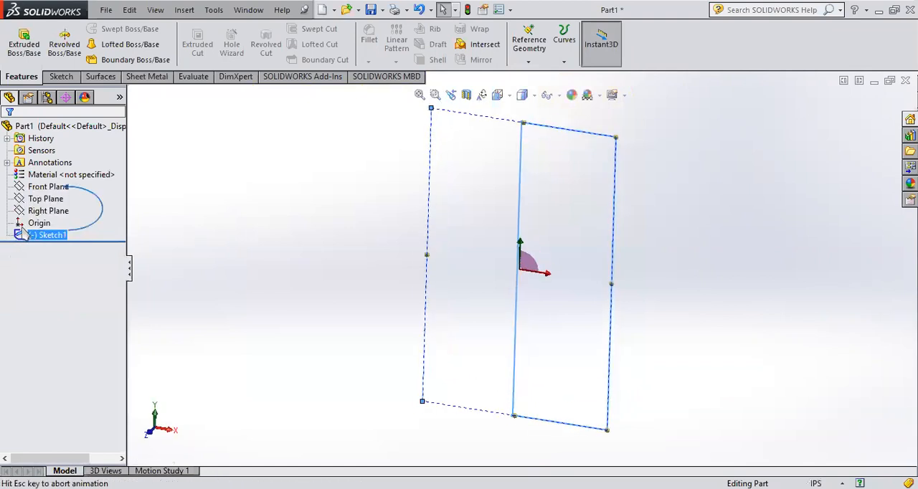
pyautogui.click(62, 76)
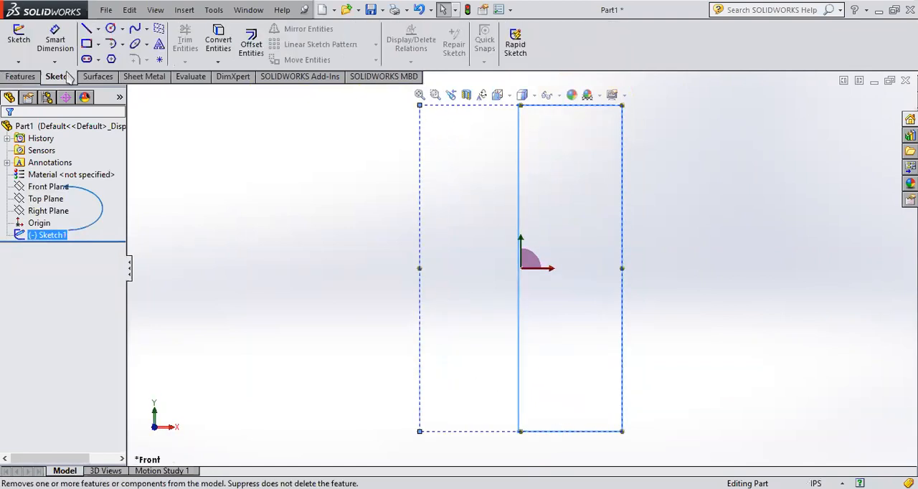
pyautogui.click(304, 194)
pyautogui.click(39, 236)
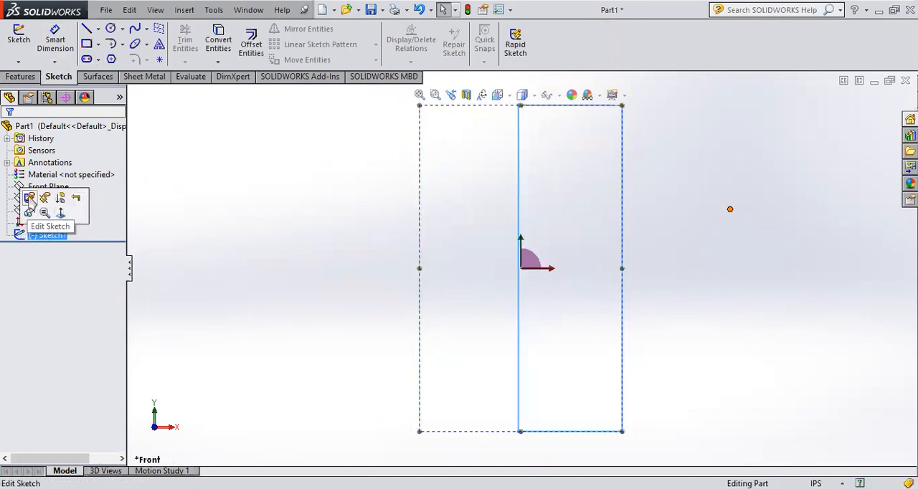
pyautogui.click(33, 211)
pyautogui.click(420, 181)
pyautogui.press('Delete')
# Step: Draw a solid vertical line about 3.9 in long on the side of the rectangle away from the origin, and exit the sketch
pyautogui.click(86, 28)
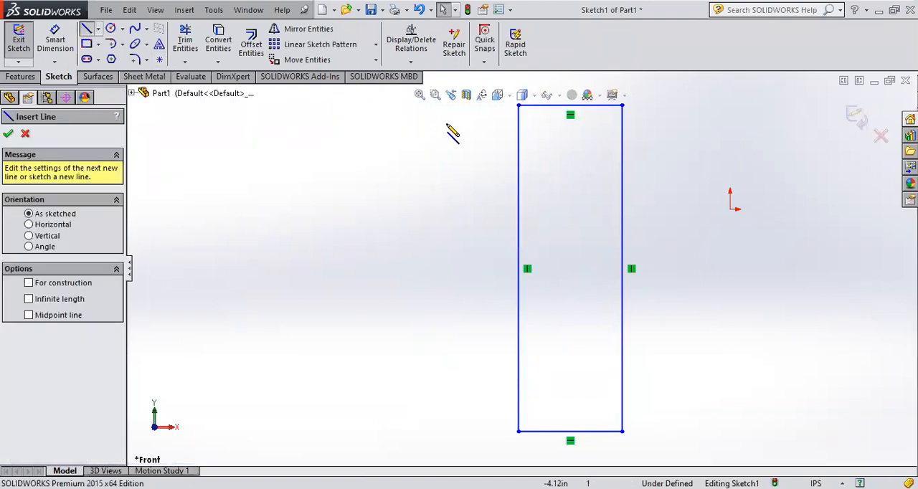
pyautogui.click(442, 122)
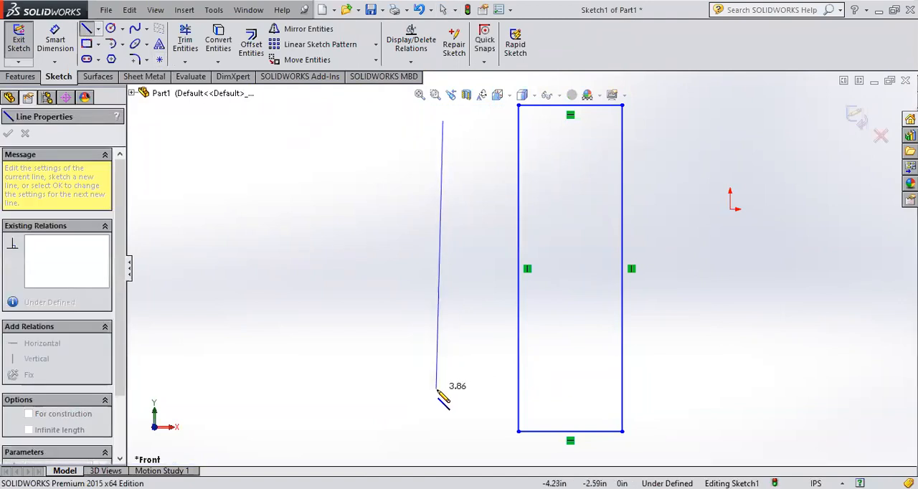
pyautogui.click(443, 391)
pyautogui.press('Escape')
pyautogui.press('Escape')
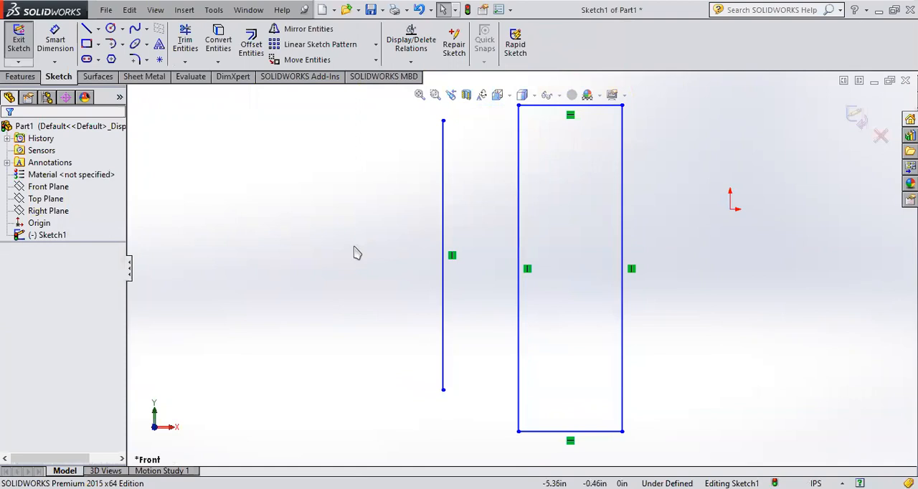
pyautogui.moveTo(310, 276); pyautogui.dragTo(197, 262, button='middle')
pyautogui.click(18, 40)
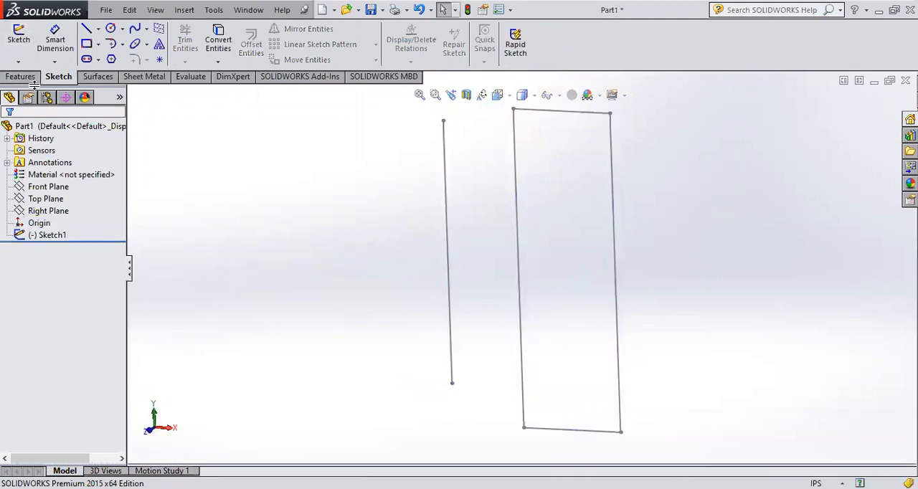
# Step: Try a 360° blind revolved boss of the sketch with the solid vertical line as the axis, and cancel it
pyautogui.click(20, 76)
pyautogui.click(52, 236)
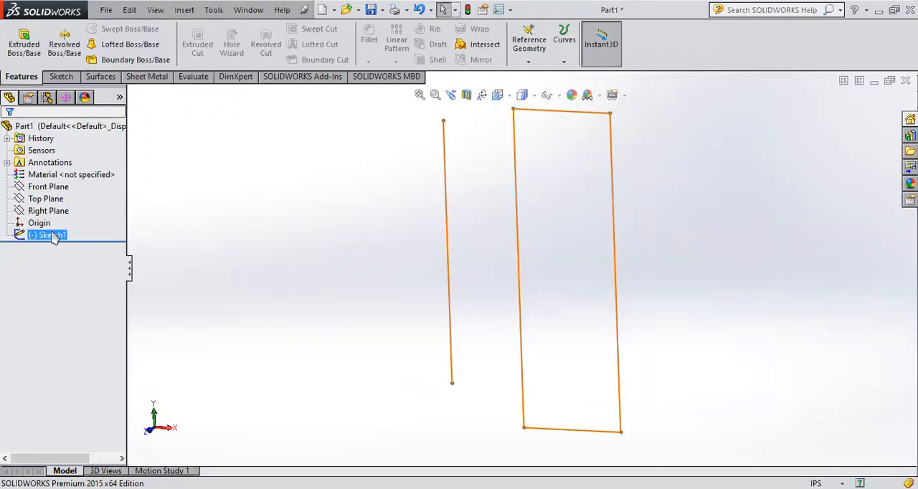
pyautogui.click(66, 53)
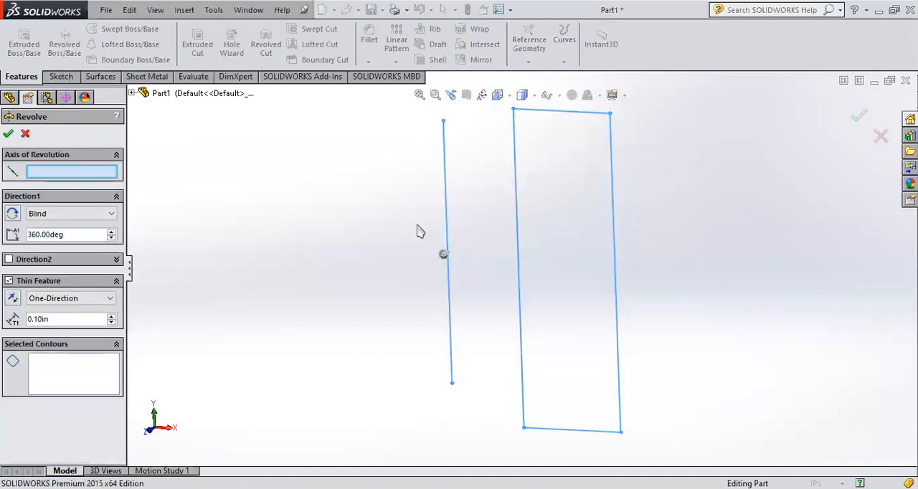
pyautogui.click(444, 203)
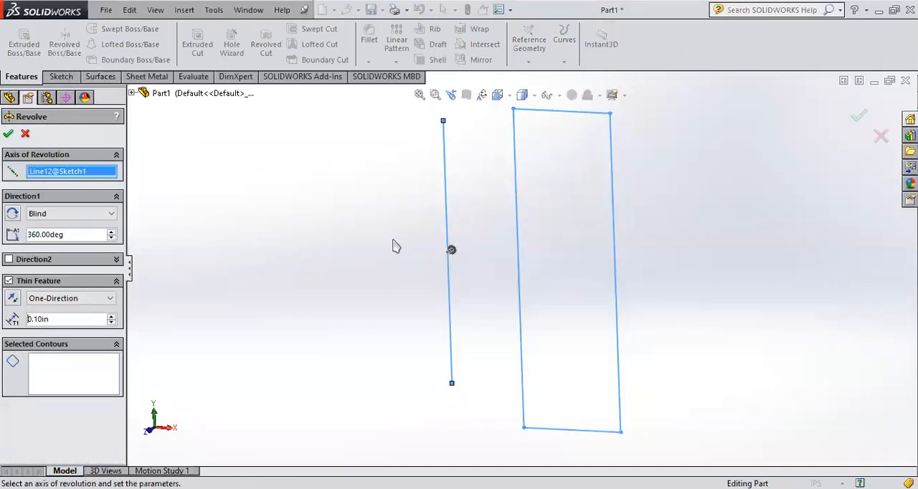
pyautogui.click(25, 134)
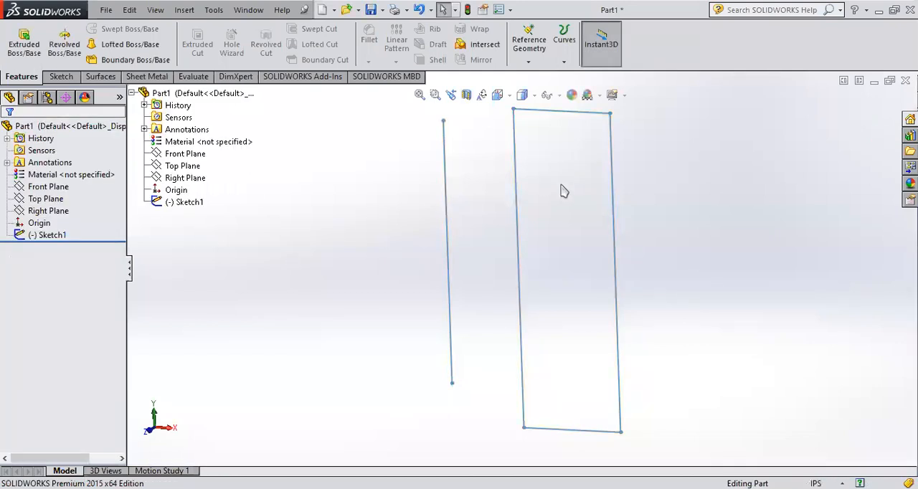
# Step: Restart the revolved boss on the same sketch and assign the solid line as its axis of revolution
pyautogui.moveTo(562, 186); pyautogui.dragTo(562, 201, button='middle')
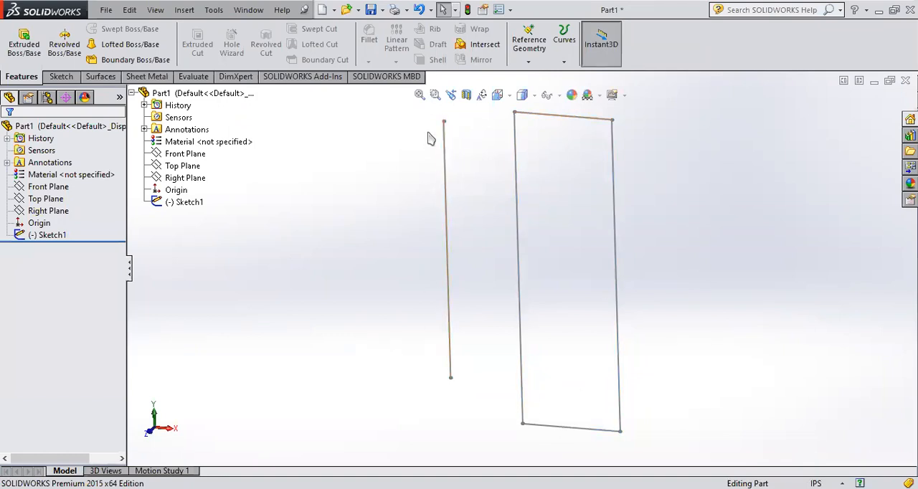
pyautogui.click(18, 239)
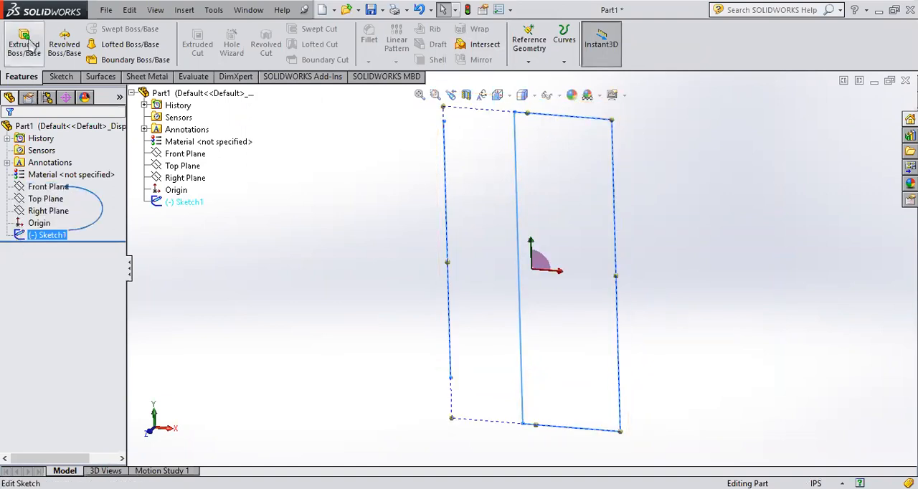
pyautogui.click(72, 57)
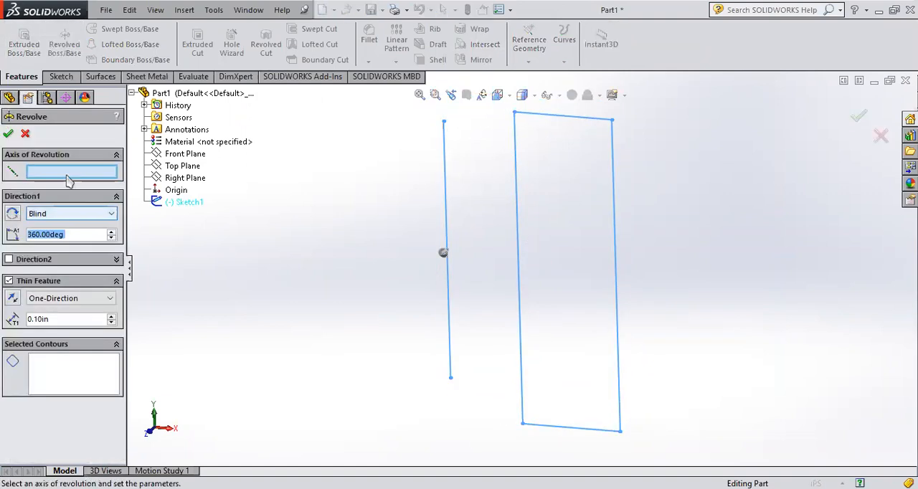
pyautogui.click(448, 173)
# Step: Examine the axis line and the rectangle's corner up close for a revolve preview, and cancel the revolve
pyautogui.moveTo(596, 176)
pyautogui.mouseDown(button='middle')
pyautogui.moveTo(590, 267)
pyautogui.moveTo(602, 236)
pyautogui.mouseUp(button='middle')
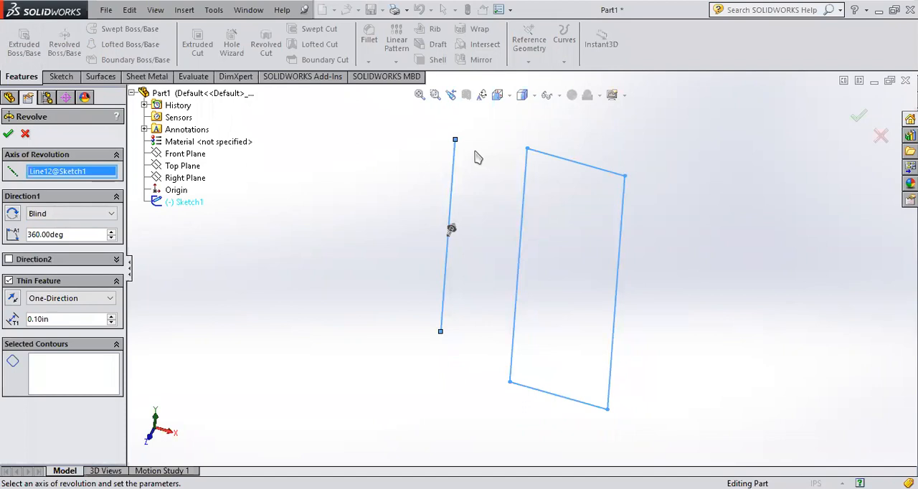
pyautogui.scroll(2, 481, 160)
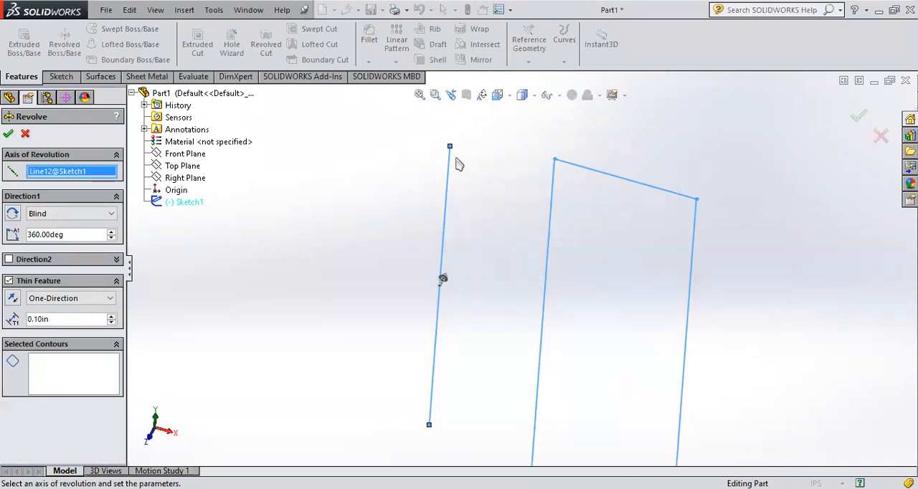
pyautogui.scroll(-2, 484, 257)
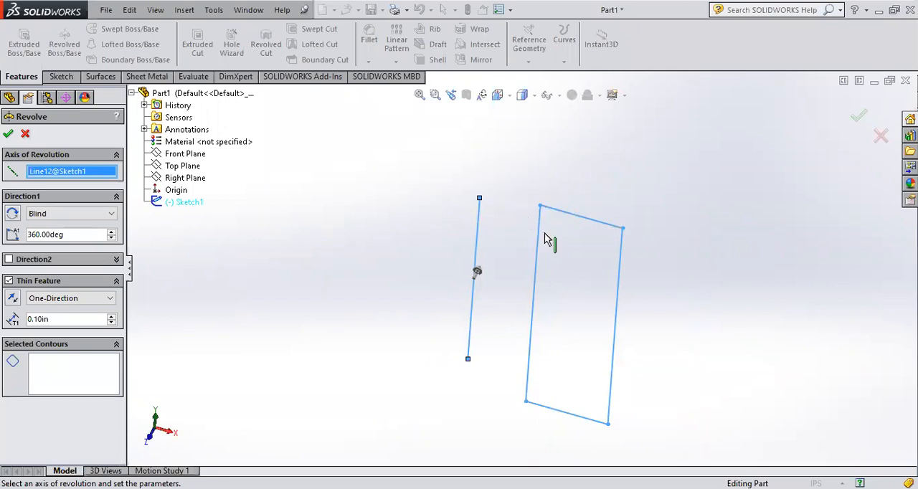
pyautogui.scroll(-10, 538, 213)
pyautogui.scroll(-5, 527, 231)
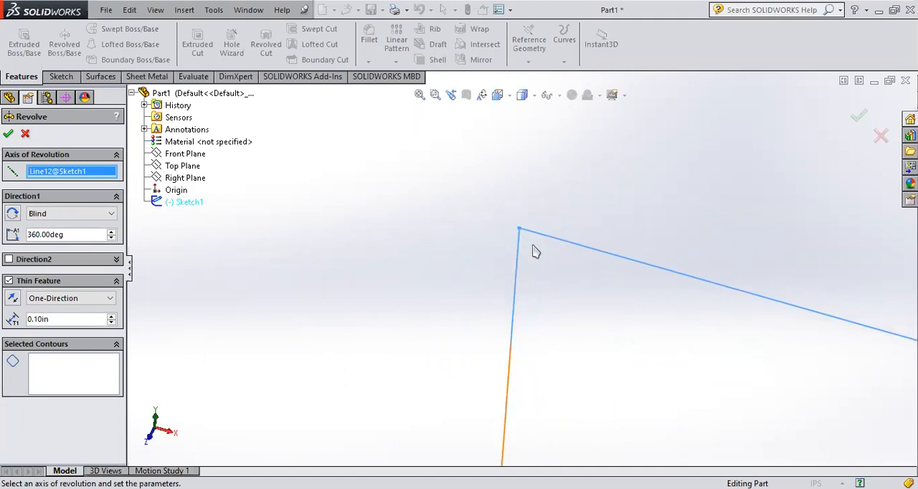
pyautogui.scroll(4, 532, 250)
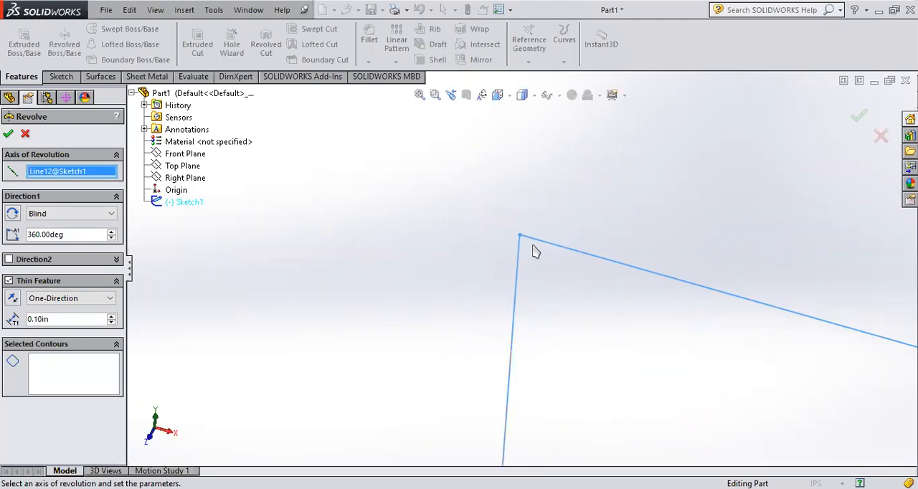
pyautogui.scroll(2, 570, 311)
pyautogui.scroll(-3, 518, 268)
pyautogui.scroll(4, 469, 153)
pyautogui.scroll(-3, 442, 264)
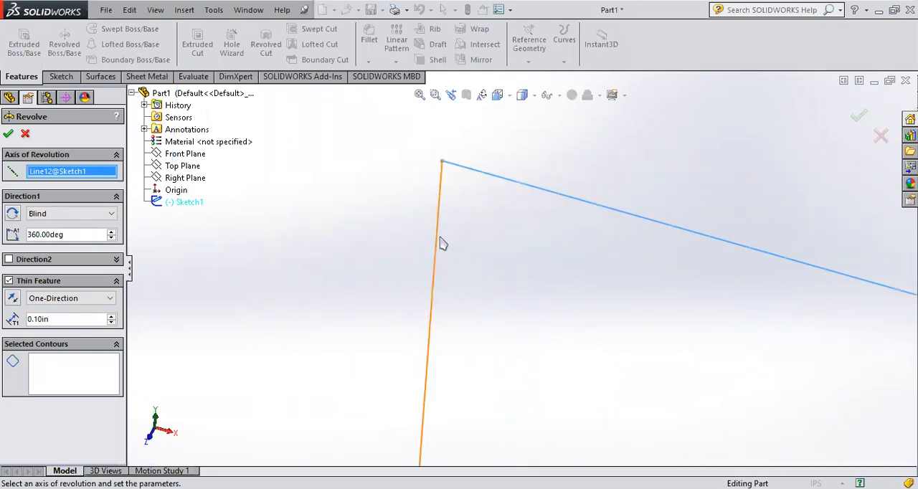
pyautogui.scroll(4, 449, 183)
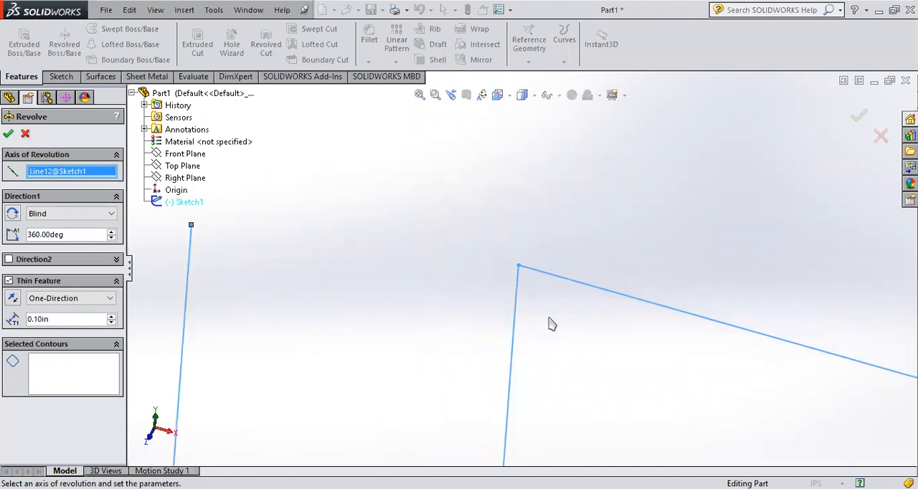
pyautogui.scroll(5, 549, 320)
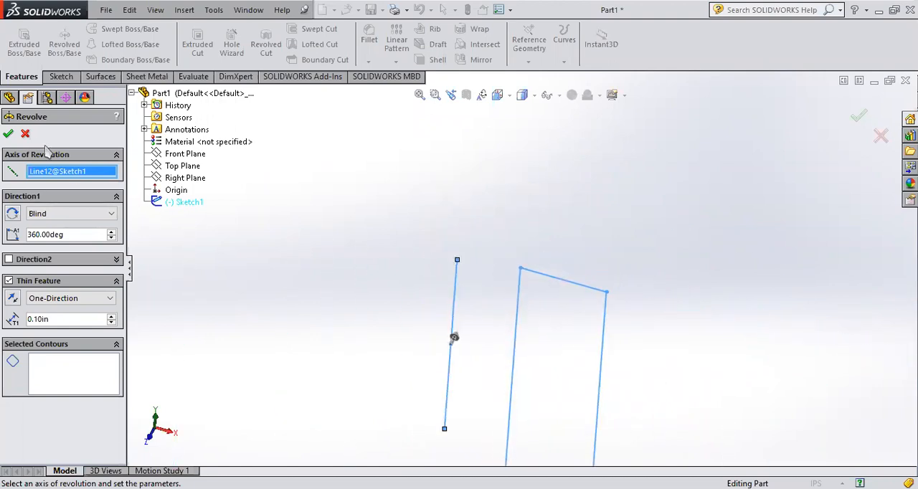
pyautogui.click(24, 133)
# Step: Reopen the sketch for editing and delete the solid vertical line beside the rectangle
pyautogui.scroll(1, 450, 354)
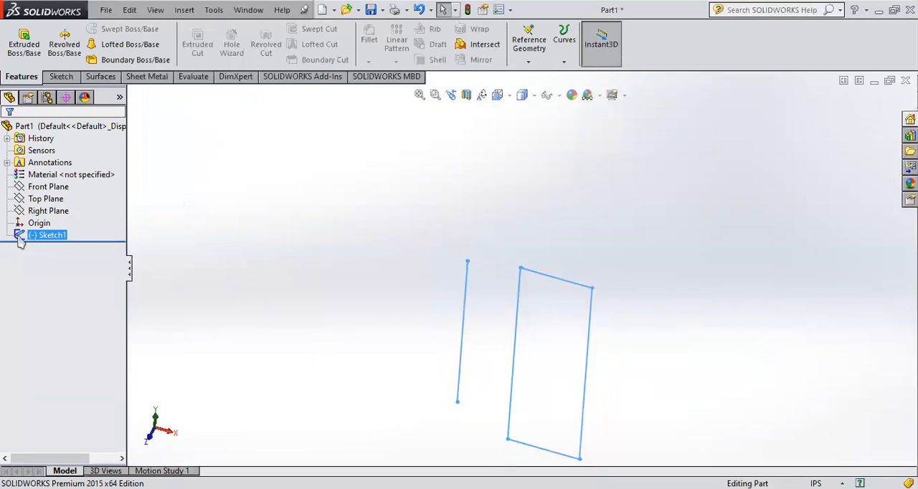
pyautogui.click(49, 236)
pyautogui.click(28, 198)
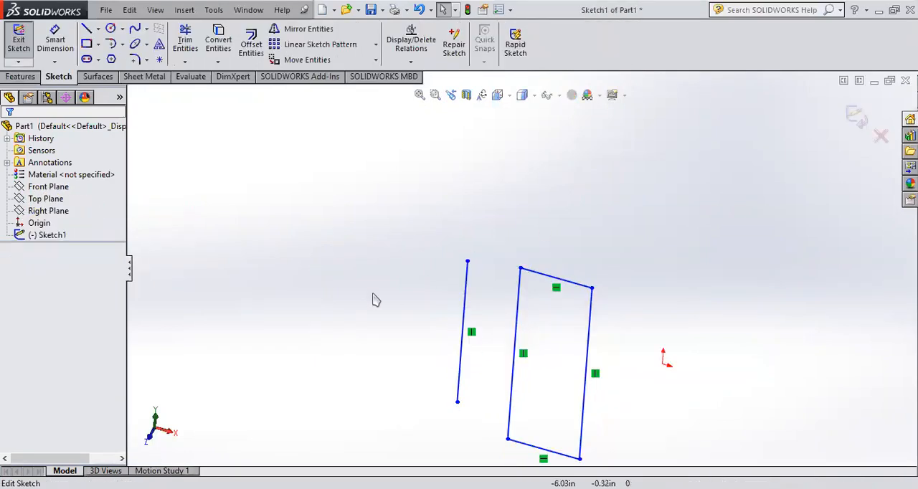
pyautogui.click(467, 298)
pyautogui.press('Delete')
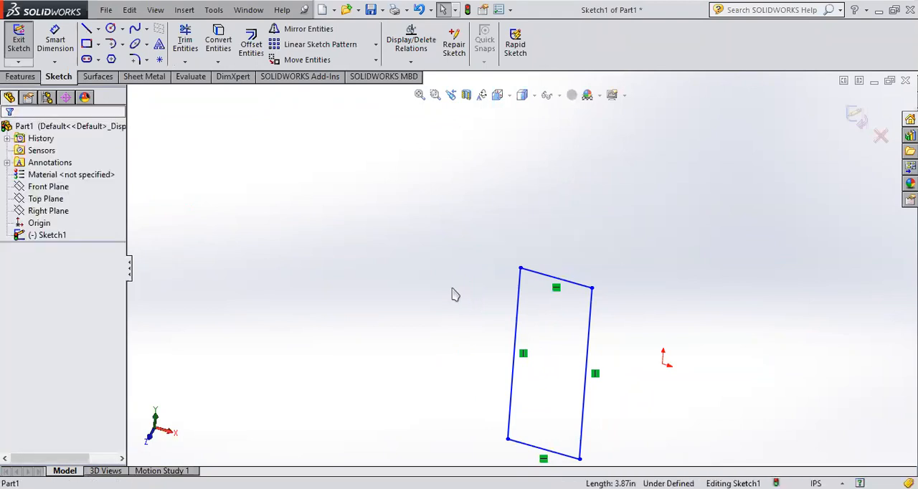
# Step: Draw a vertical centerline about 4.82 in long beside the rectangle, on the side away from the origin
pyautogui.click(98, 29)
pyautogui.click(115, 50)
pyautogui.click(472, 245)
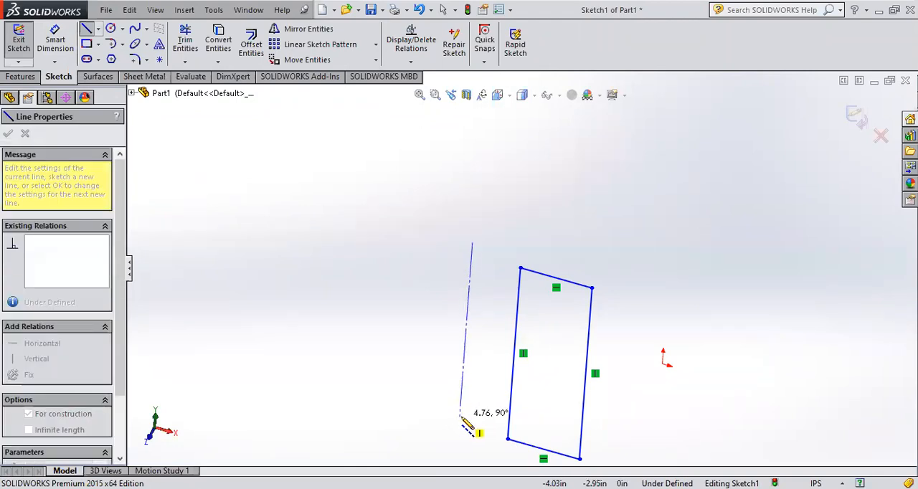
pyautogui.click(460, 419)
pyautogui.press('Escape')
pyautogui.scroll(1, 433, 391)
pyautogui.scroll(-2, 433, 389)
pyautogui.scroll(-2, 560, 180)
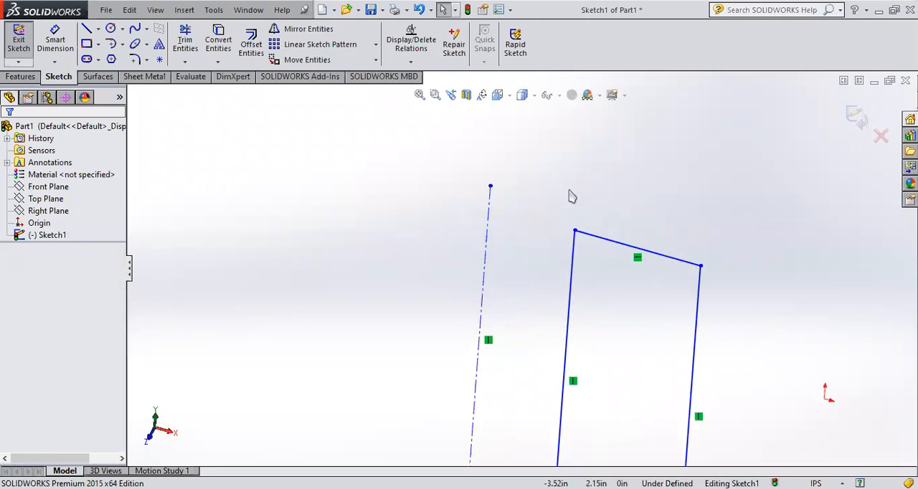
pyautogui.scroll(4, 529, 283)
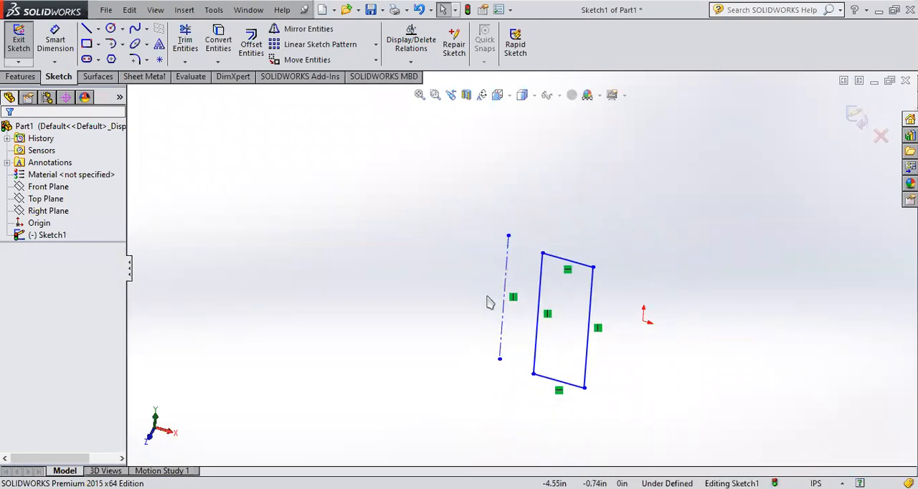
# Step: View the sketch face-on and dimension the distance from the centerline to the rectangle's nearest vertical edge as 1 in
pyautogui.scroll(-2, 515, 294)
pyautogui.click(43, 234)
pyautogui.click(55, 219)
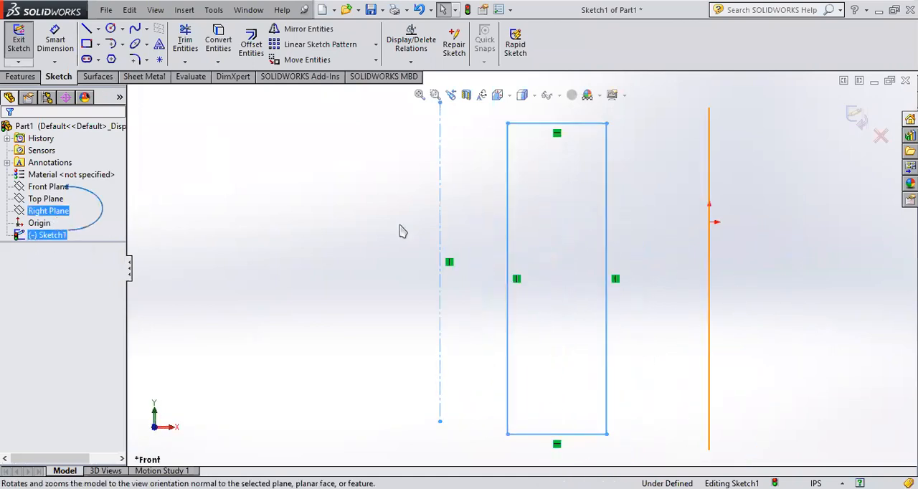
pyautogui.click(54, 40)
pyautogui.click(441, 237)
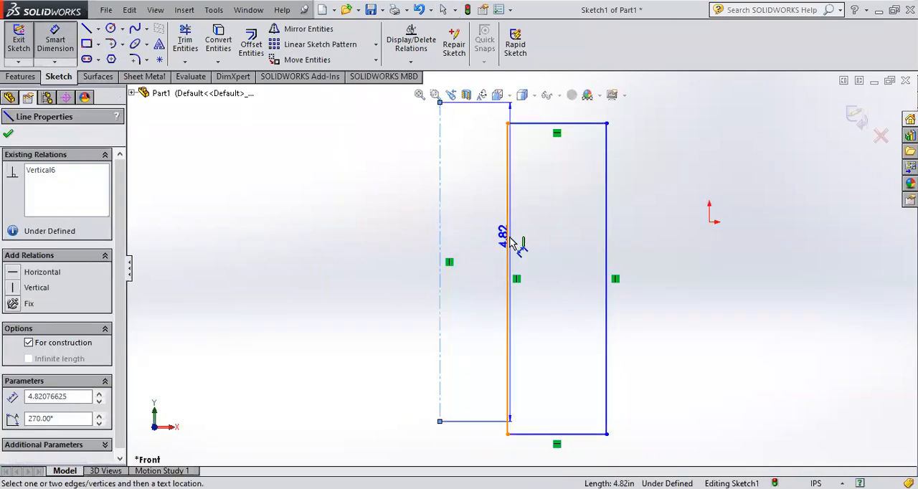
pyautogui.click(508, 239)
pyautogui.click(480, 140)
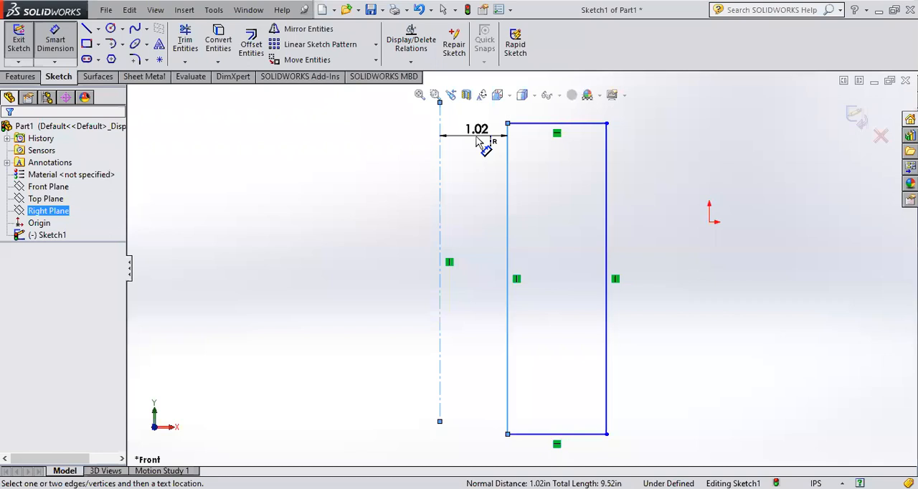
pyautogui.click(480, 141)
pyautogui.write('1')
pyautogui.press('Return')
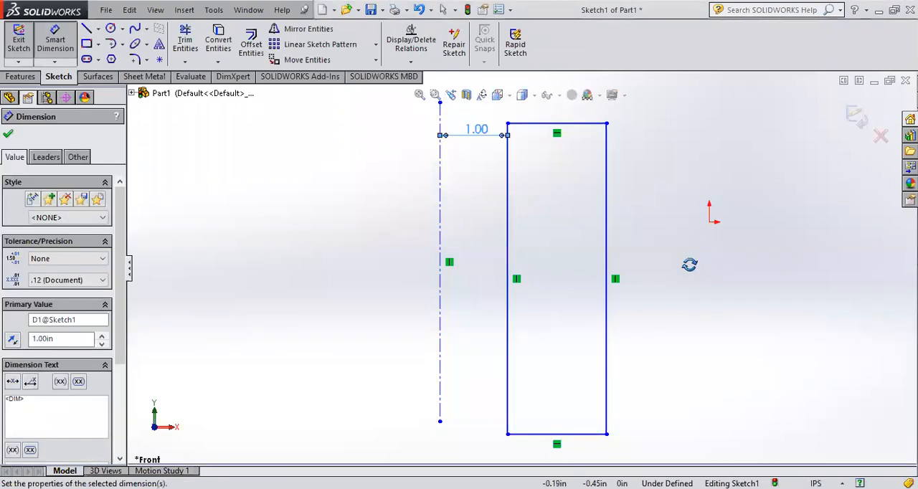
# Step: Exit the sketch and create a 360° blind revolved boss of the rectangle about the centerline
pyautogui.moveTo(689, 264); pyautogui.dragTo(857, 140, button='middle')
pyautogui.click(854, 116)
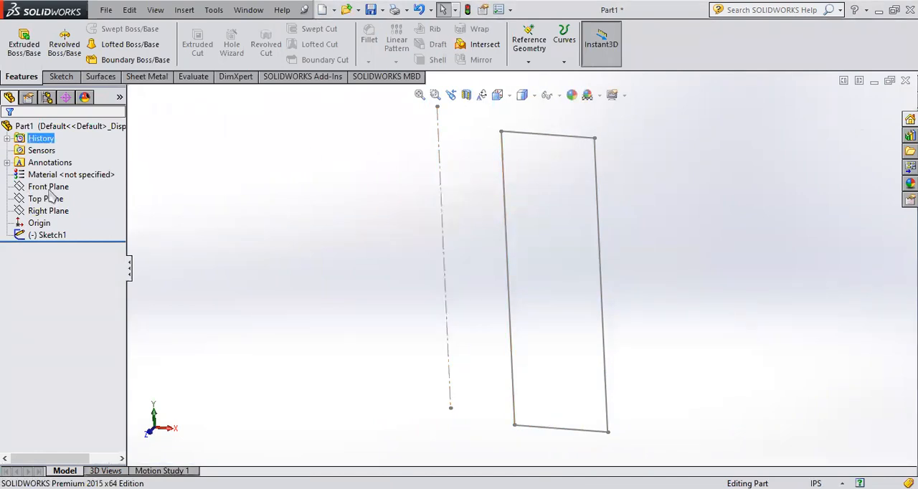
pyautogui.scroll(1, 513, 144)
pyautogui.scroll(-1, 515, 127)
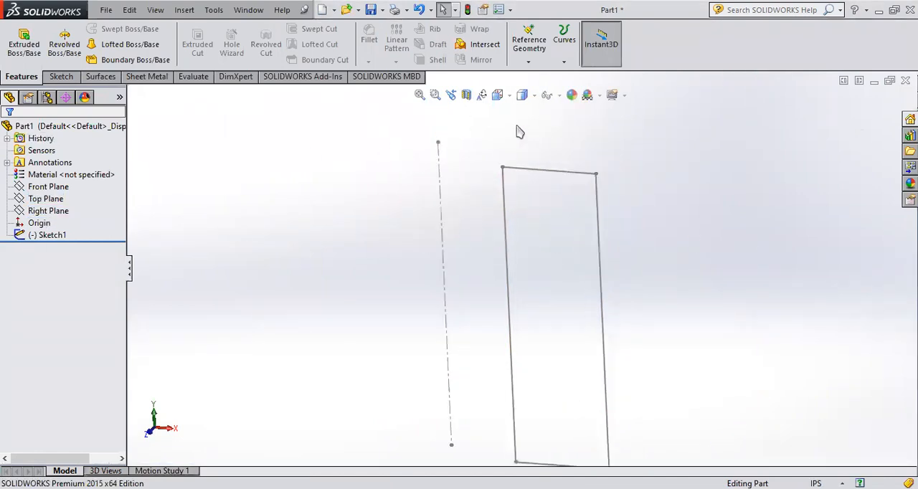
pyautogui.click(23, 236)
pyautogui.click(64, 51)
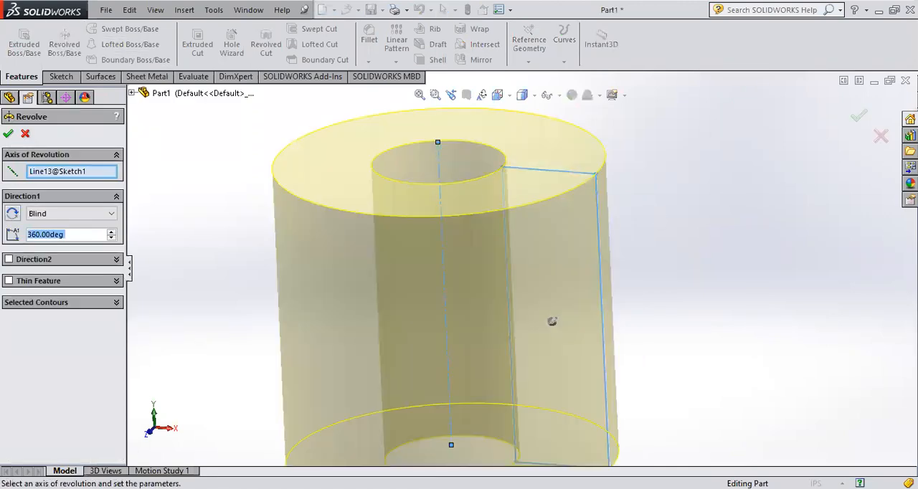
pyautogui.click(859, 114)
pyautogui.moveTo(662, 207); pyautogui.dragTo(605, 256, button='middle')
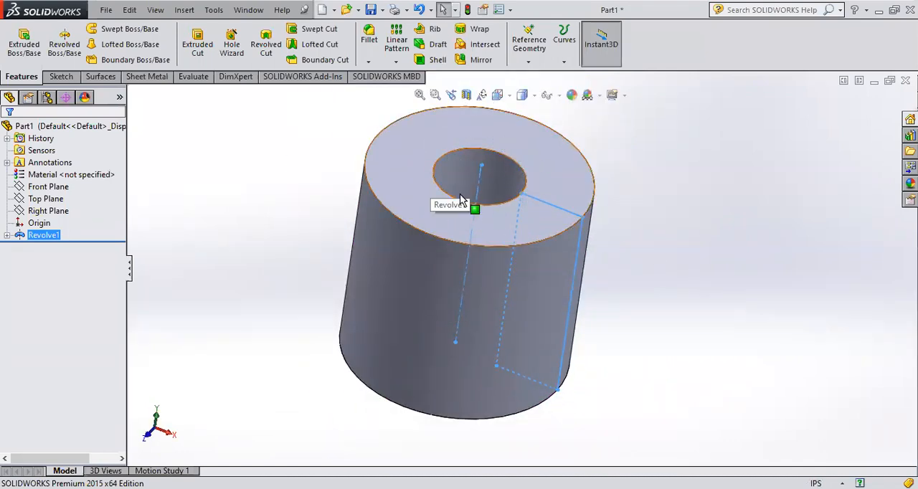
pyautogui.scroll(-2, 524, 256)
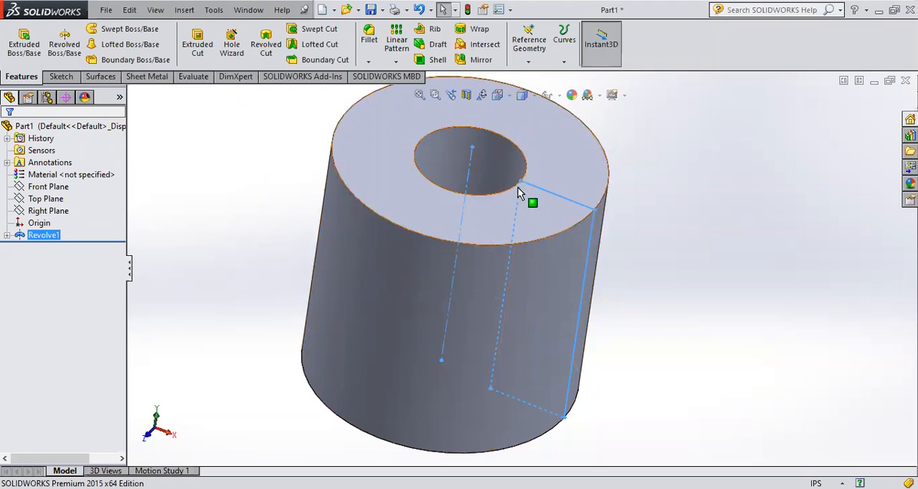
pyautogui.moveTo(516, 190); pyautogui.dragTo(511, 212, button='middle')
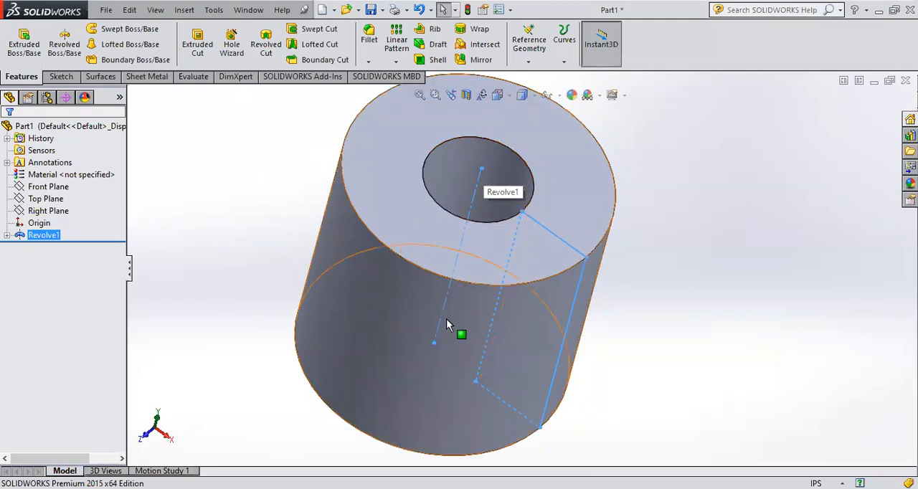
# Step: Delete the revolved boss while keeping its sketch
pyautogui.click(22, 237)
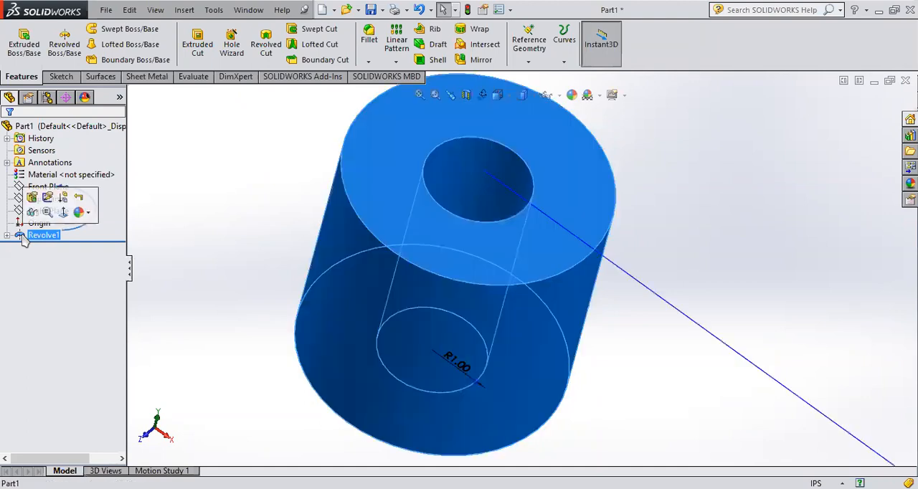
pyautogui.press('Delete')
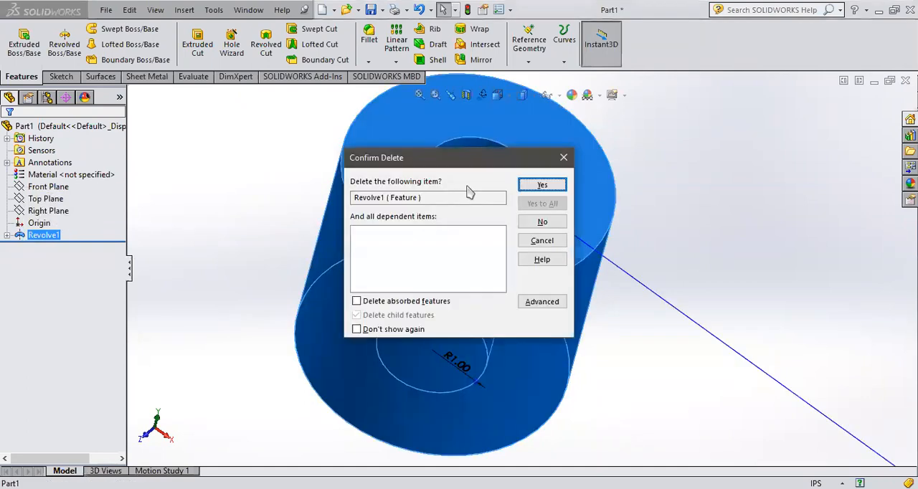
pyautogui.click(543, 185)
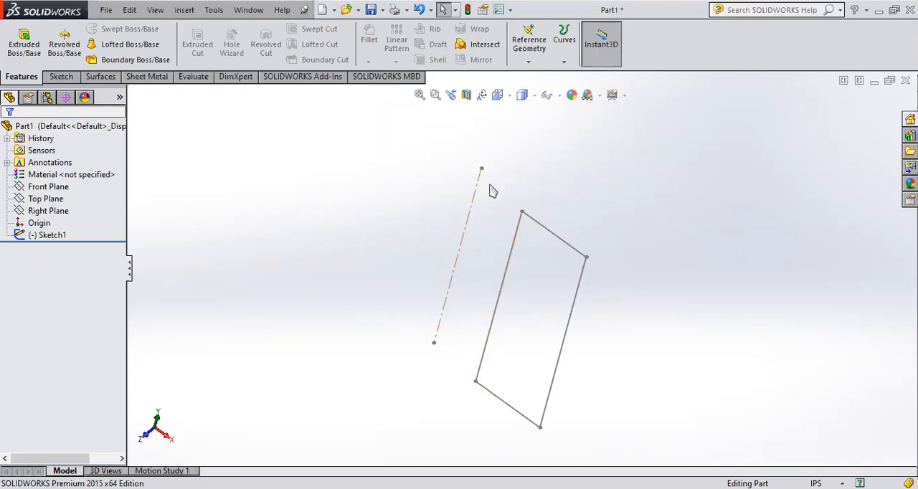
# Step: Reopen the sketch face-on to check the dimension between the centerline and the rectangle, and exit the sketch
pyautogui.click(22, 237)
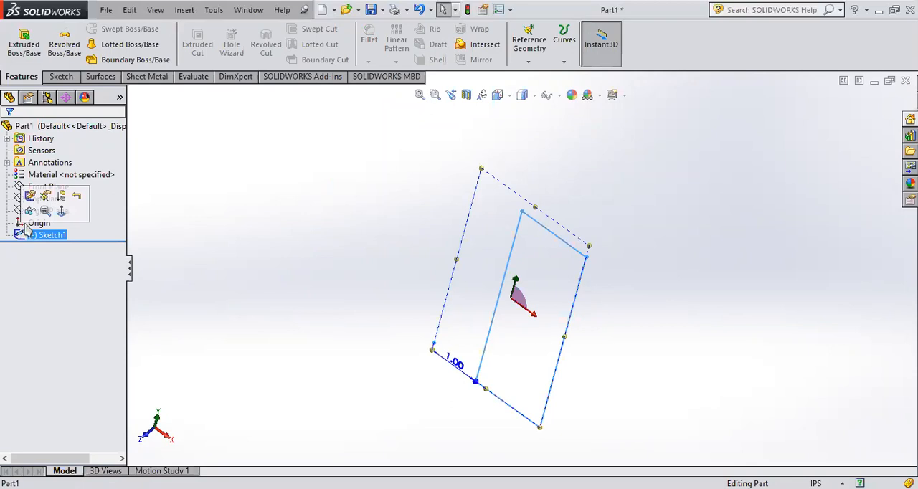
pyautogui.click(60, 212)
pyautogui.click(18, 238)
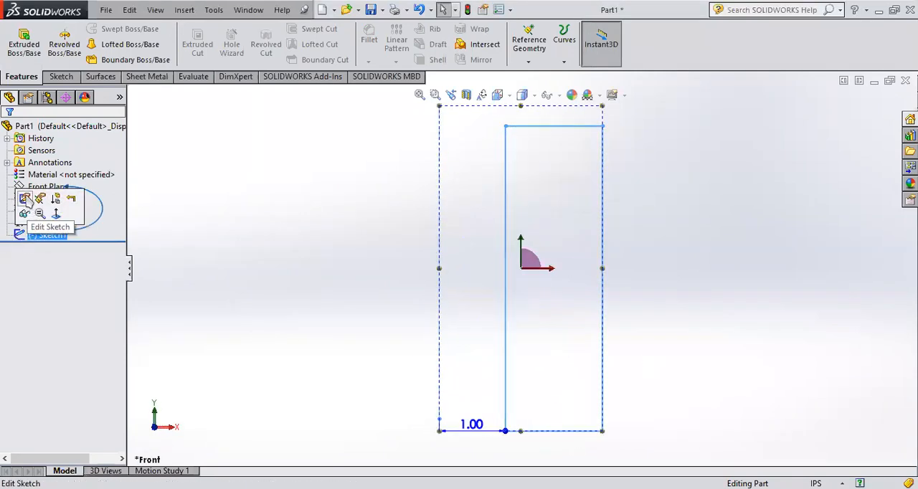
pyautogui.click(36, 197)
pyautogui.click(61, 35)
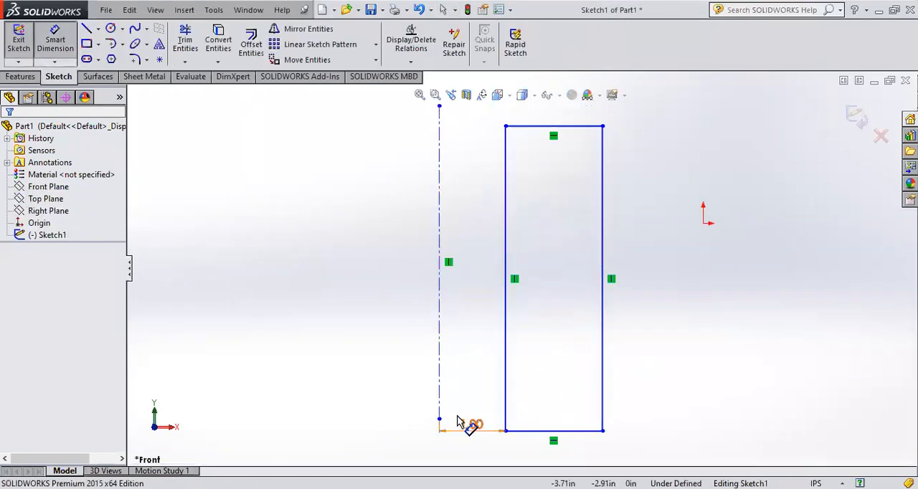
pyautogui.press('Escape')
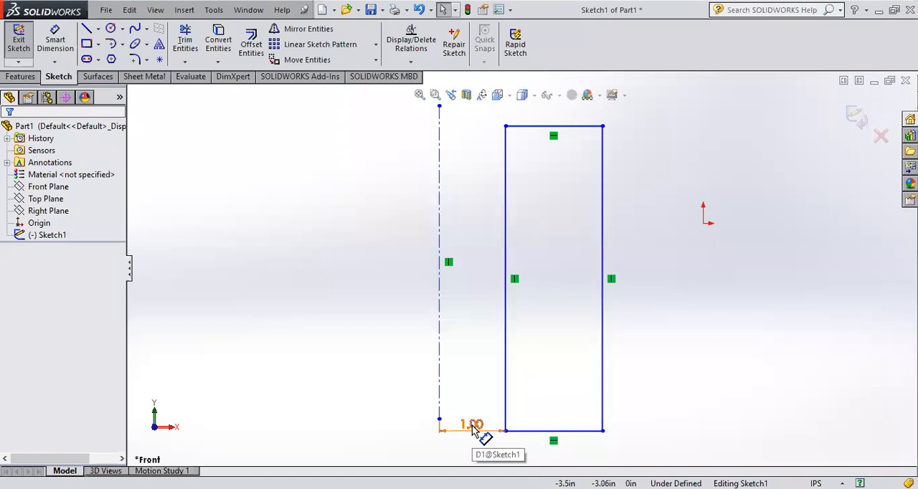
pyautogui.moveTo(574, 314)
pyautogui.mouseDown(button='middle')
pyautogui.moveTo(545, 351)
pyautogui.moveTo(822, 158)
pyautogui.mouseUp(button='middle')
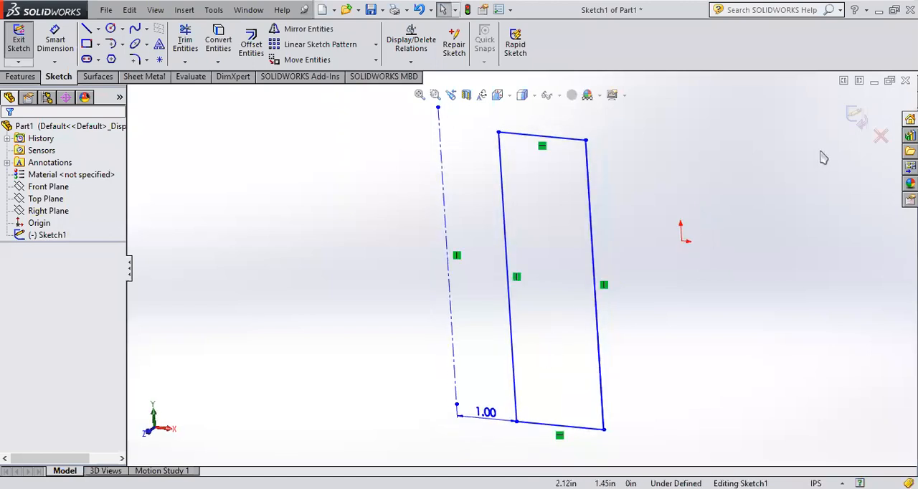
pyautogui.click(857, 117)
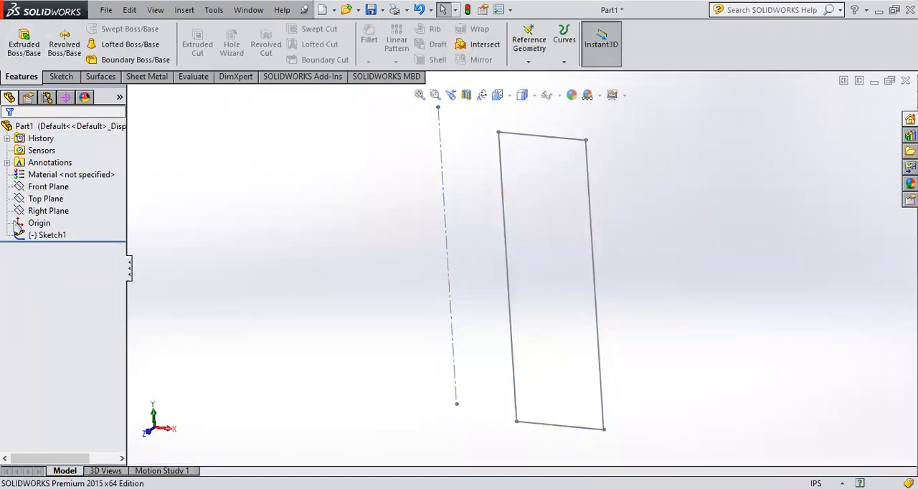
# Step: Revolve the same rectangle sketch again as a 360° blind boss with the centerline as its axis
pyautogui.click(47, 235)
pyautogui.click(65, 44)
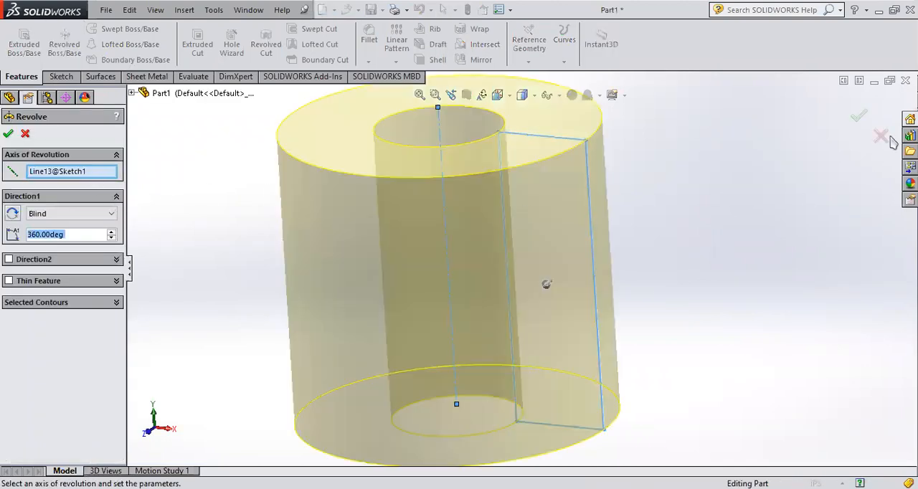
pyautogui.click(859, 116)
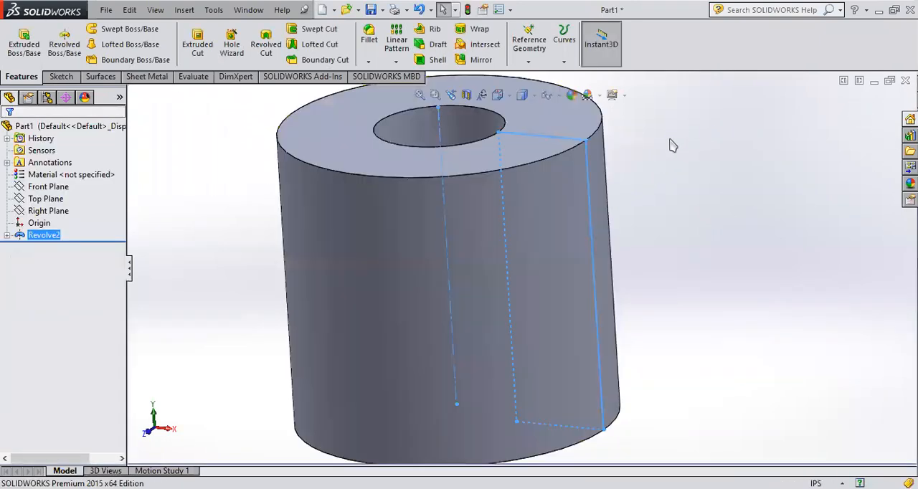
pyautogui.moveTo(671, 146); pyautogui.dragTo(676, 192, button='middle')
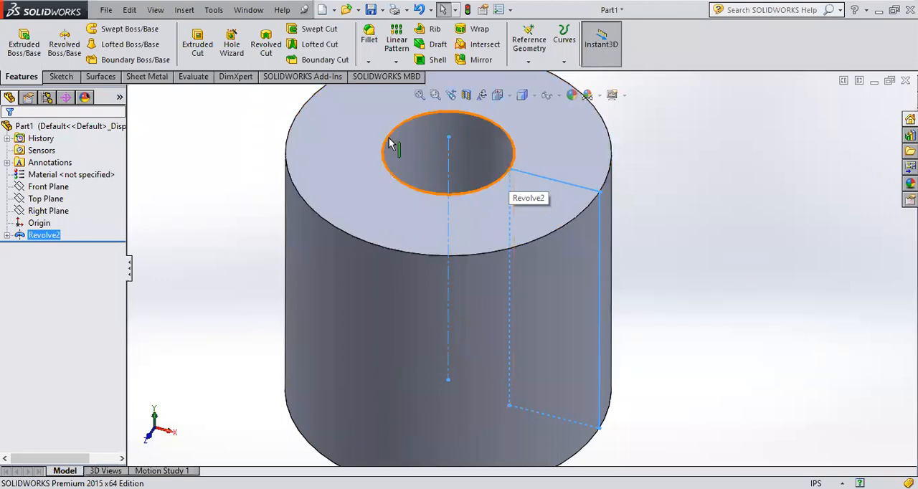
# Step: Examine the revolved cylinder's bore, its centerline axis and the profile sketch from several angles
pyautogui.moveTo(467, 123); pyautogui.dragTo(529, 207, button='middle')
pyautogui.scroll(-5, 438, 132)
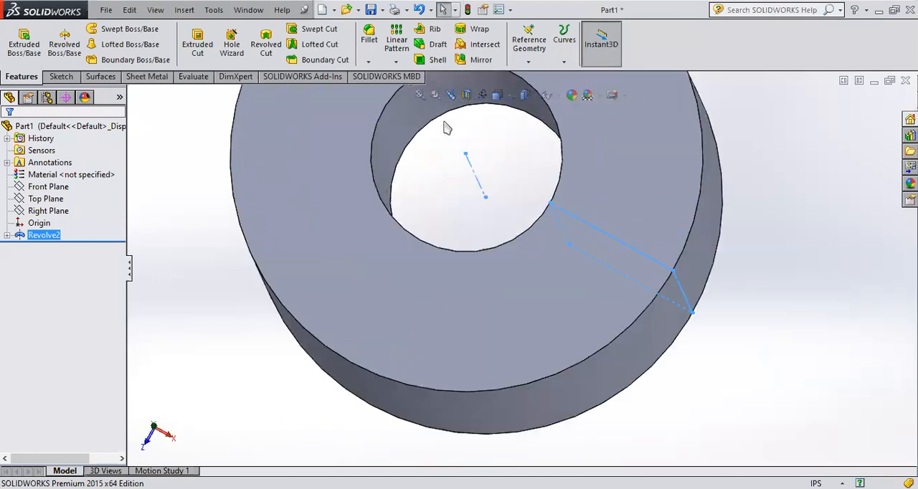
pyautogui.scroll(3, 454, 140)
pyautogui.scroll(-1, 462, 122)
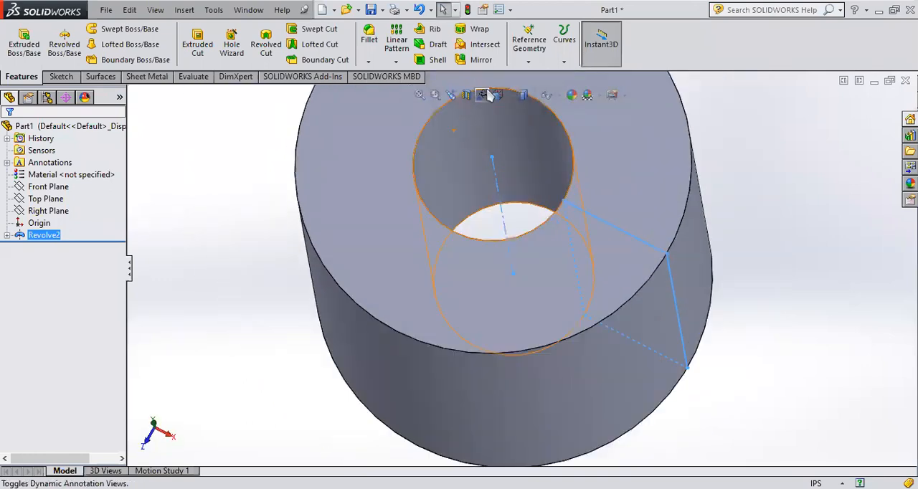
pyautogui.click(554, 188)
pyautogui.moveTo(553, 186); pyautogui.dragTo(553, 177, button='middle')
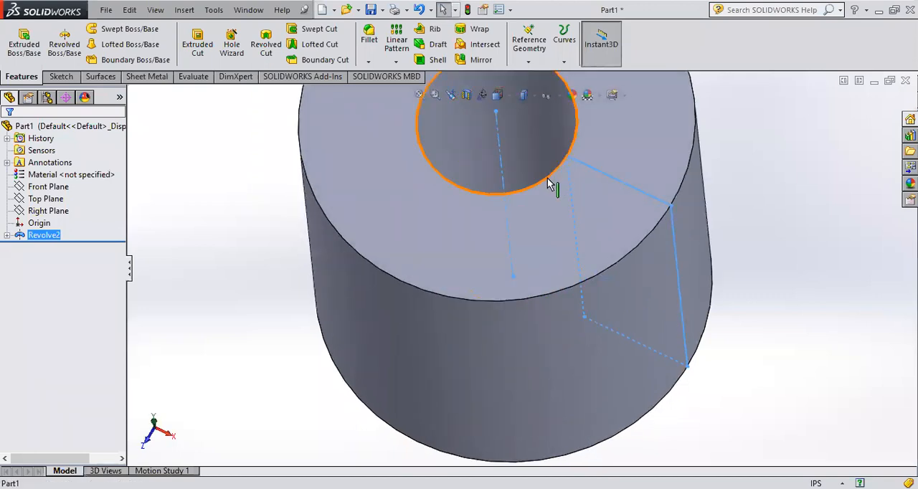
pyautogui.scroll(4, 553, 188)
pyautogui.moveTo(554, 218); pyautogui.dragTo(568, 160, button='middle')
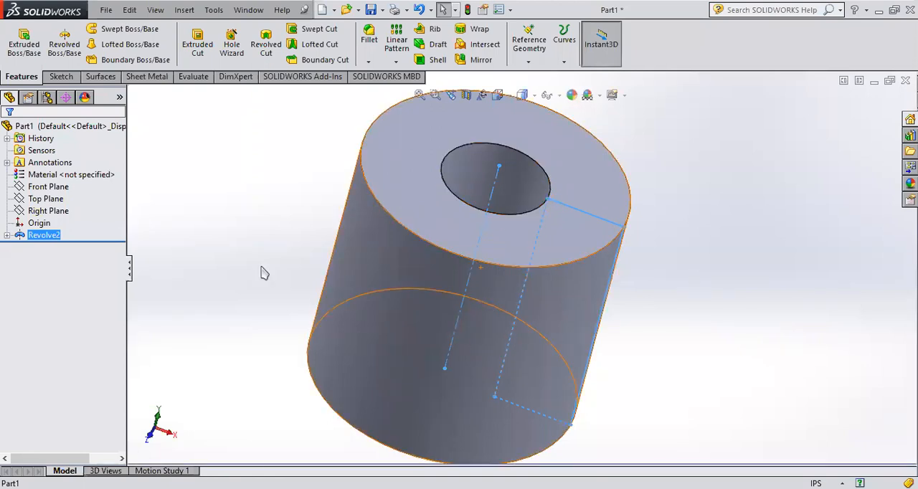
# Step: Open the revolve feature's definition to review its axis and angle, and close it with the same settings
pyautogui.click(22, 236)
pyautogui.click(35, 209)
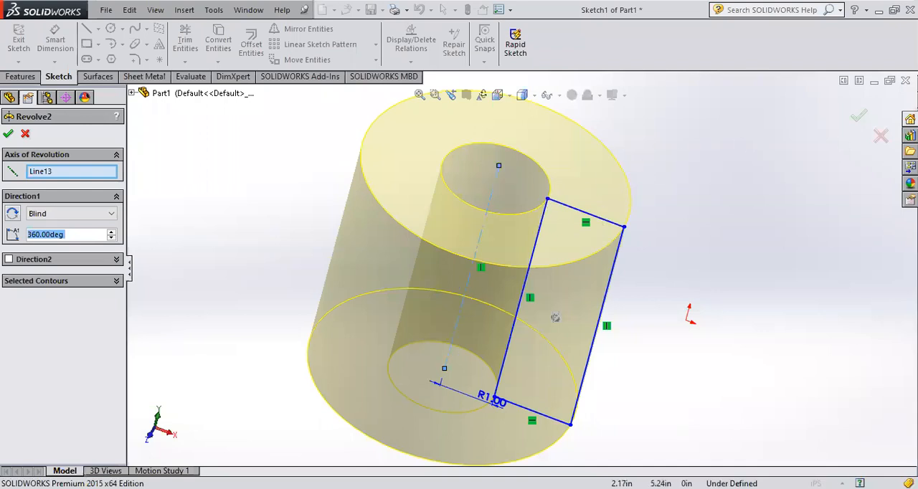
pyautogui.click(8, 134)
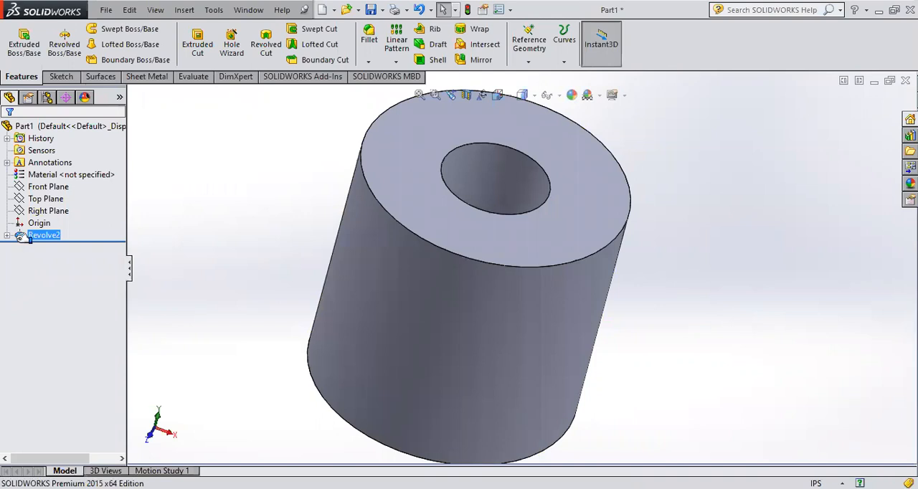
# Step: Delete the revolved boss and its rectangle sketch to clear the part
pyautogui.click(25, 236)
pyautogui.press('Delete')
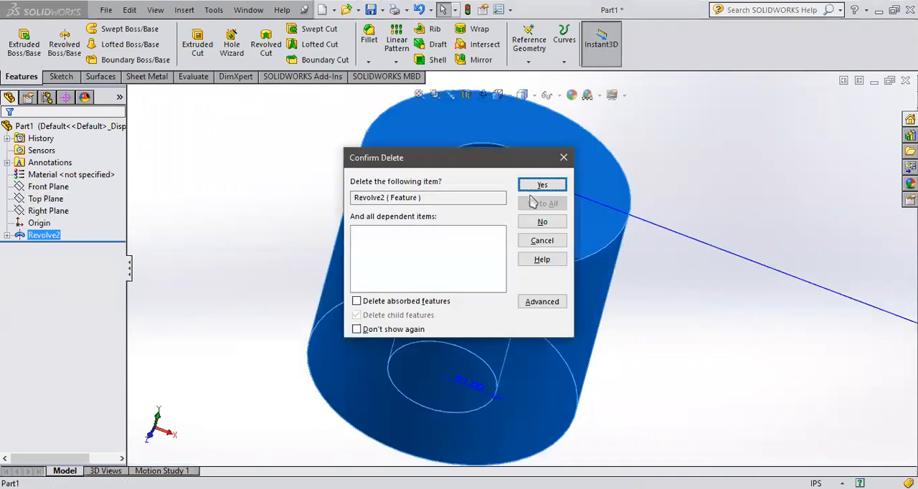
pyautogui.click(548, 188)
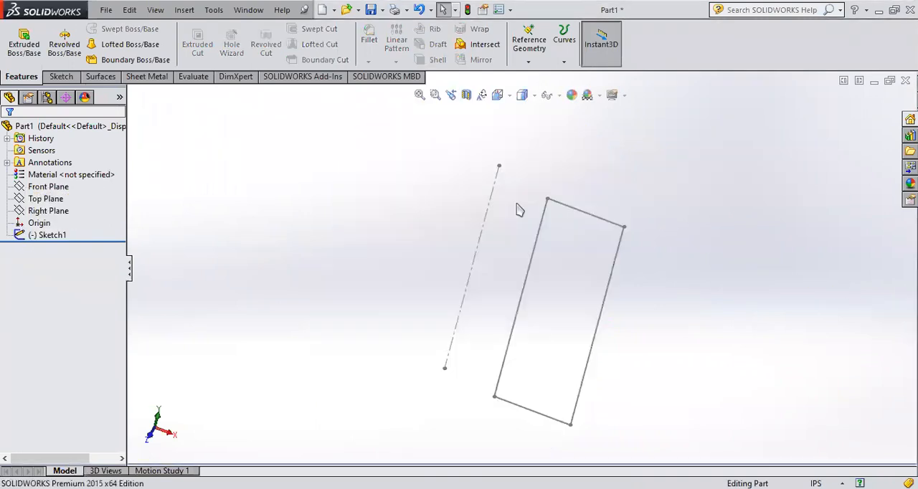
pyautogui.click(22, 237)
pyautogui.press('Delete')
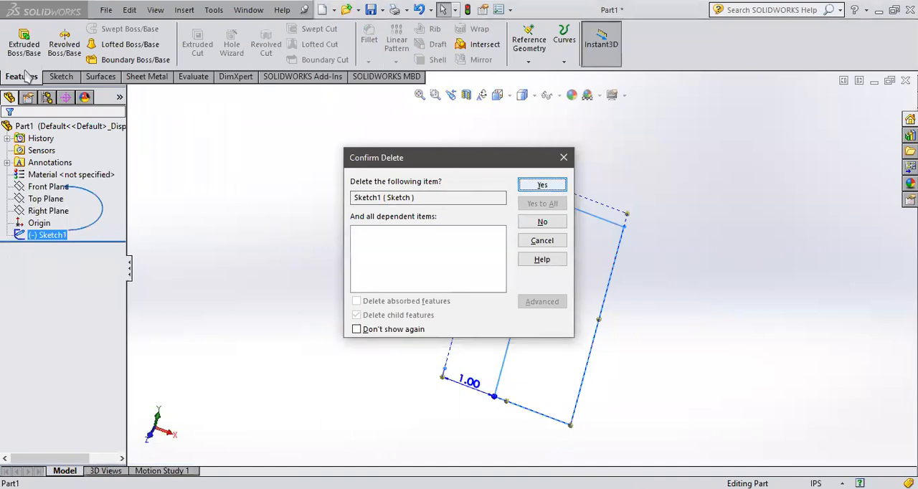
pyautogui.press('Return')
# Step: Start a new sketch on the Front Plane, viewed normal to the plane
pyautogui.click(61, 76)
pyautogui.click(99, 29)
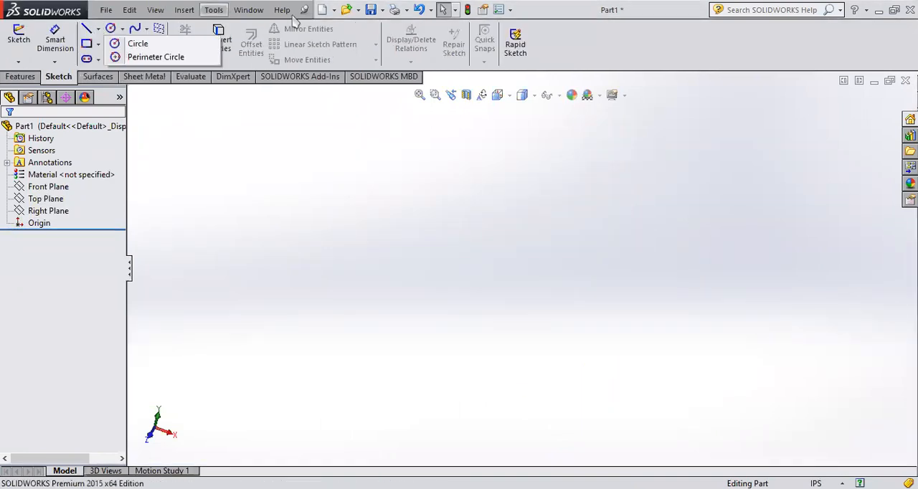
pyautogui.click(48, 187)
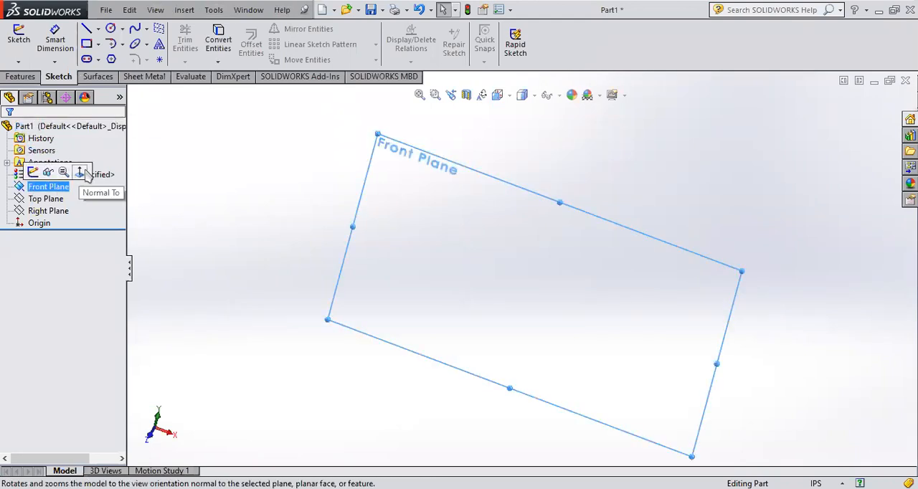
pyautogui.click(81, 173)
pyautogui.click(33, 173)
# Step: Draw two connected lines above the origin, a nearly horizontal one and a sloping one about 4.65 in long
pyautogui.click(98, 29)
pyautogui.click(133, 36)
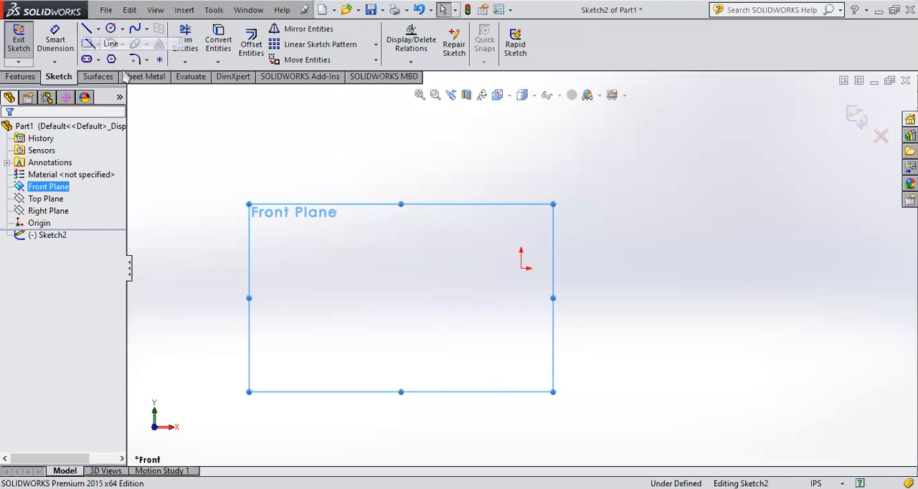
pyautogui.click(435, 153)
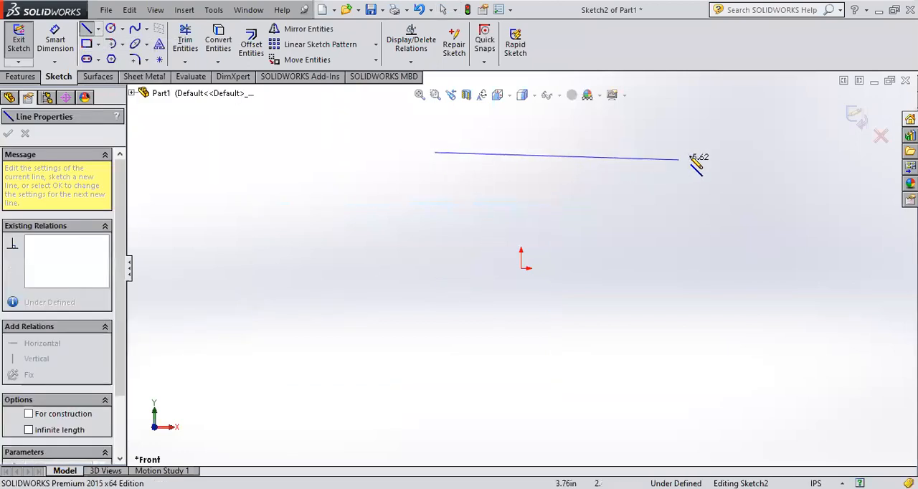
pyautogui.click(718, 140)
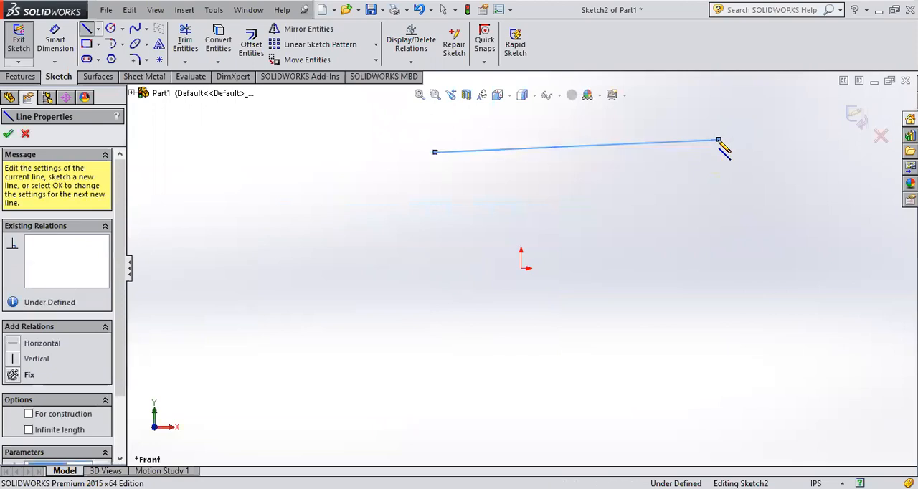
pyautogui.click(807, 321)
pyautogui.press('Escape')
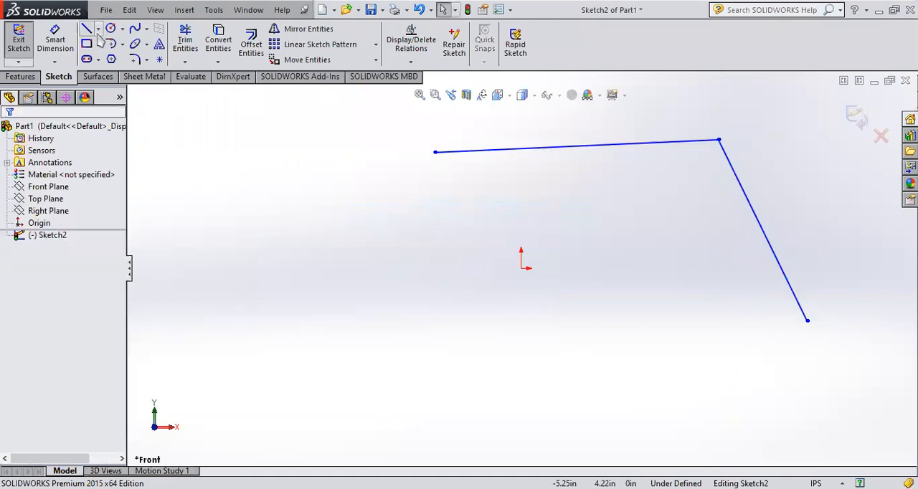
# Step: Draw a slightly sloping midpoint line below the origin, starting from its centre
pyautogui.click(98, 28)
pyautogui.click(108, 71)
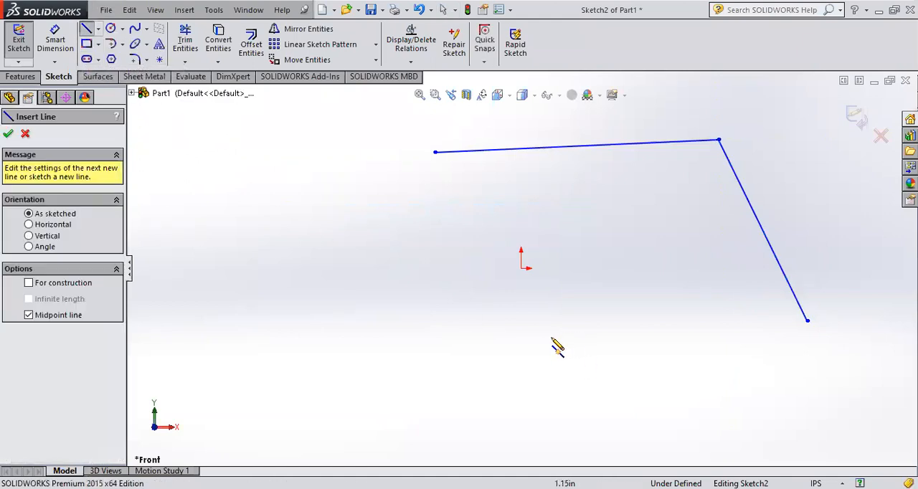
pyautogui.click(498, 341)
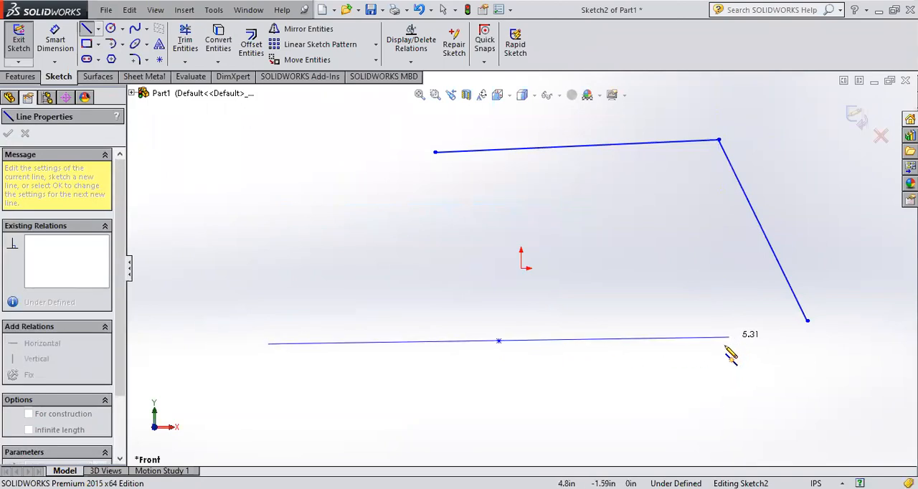
pyautogui.click(712, 376)
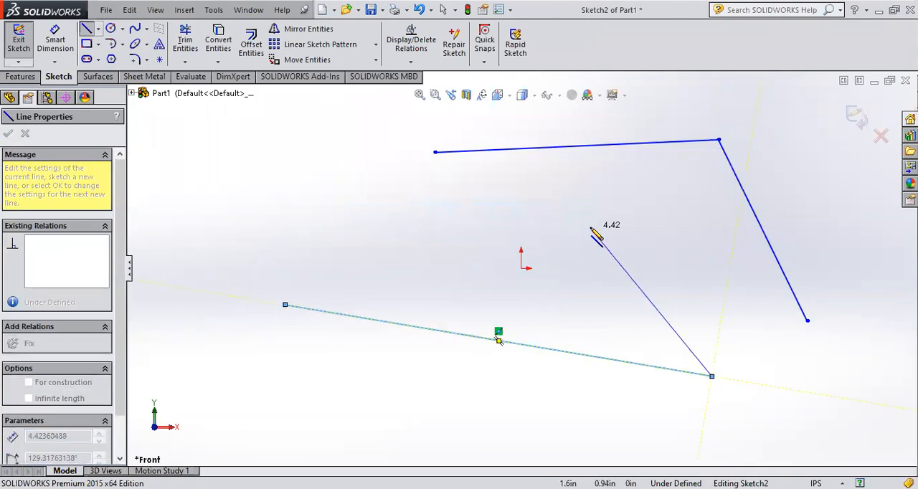
pyautogui.press('Escape')
# Step: Draw a second, nearly horizontal midpoint line above the first, reaching about 4.46 in to each side of its centre
pyautogui.click(97, 28)
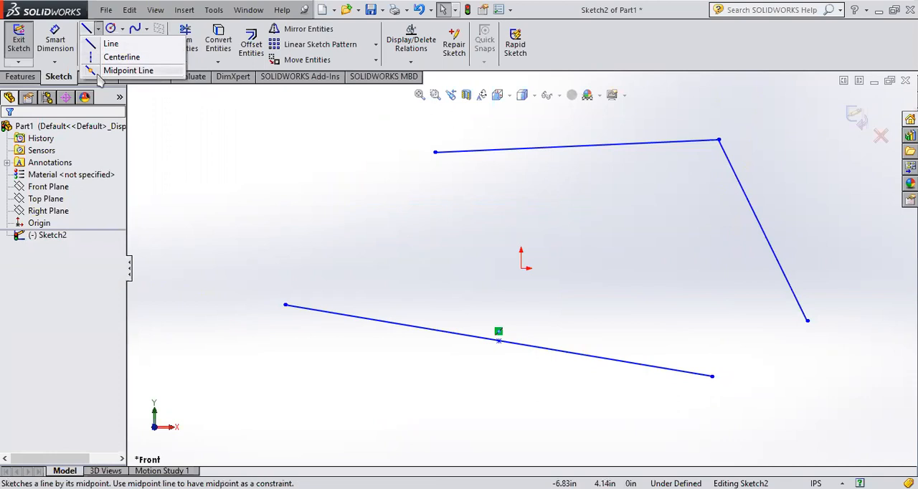
pyautogui.click(100, 72)
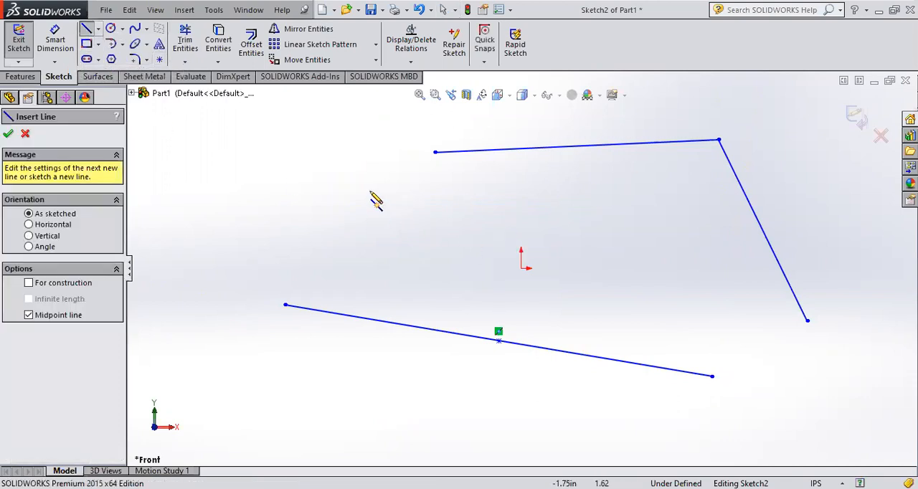
pyautogui.click(353, 232)
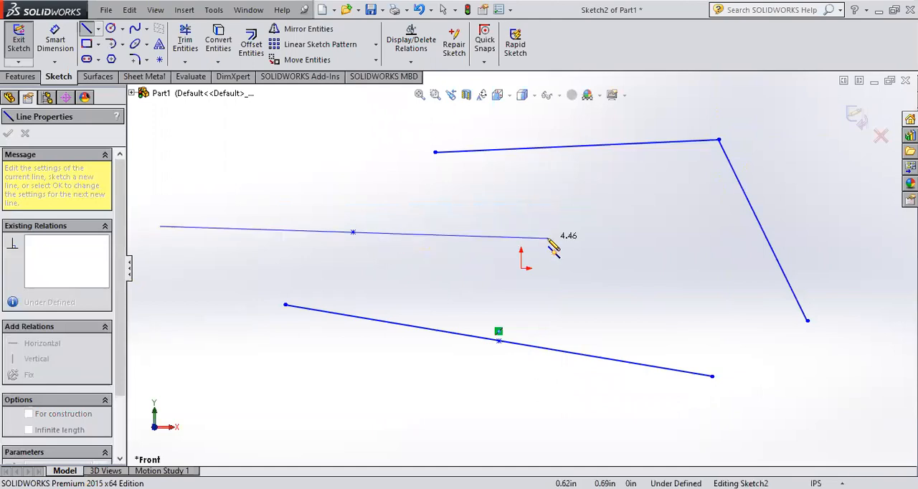
pyautogui.click(551, 241)
pyautogui.press('Escape')
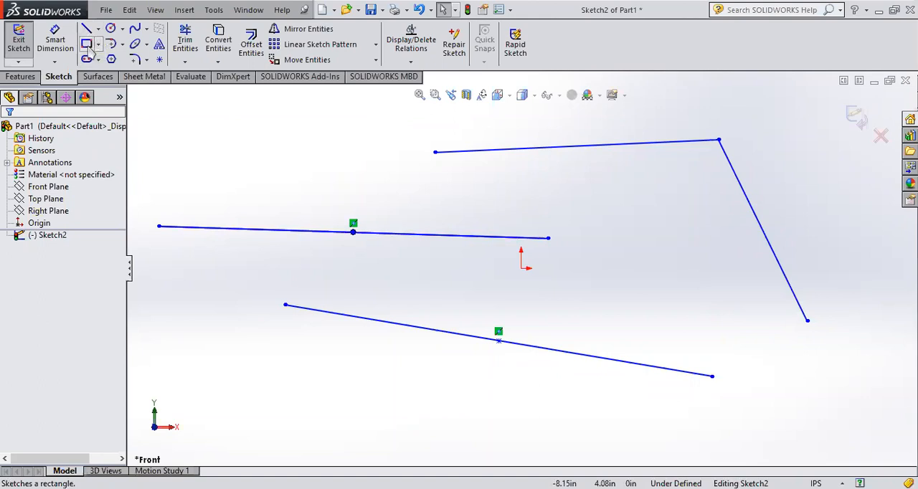
# Step: Draw a corner rectangle about 5 by 2.87 in up and to the left of the sketched lines
pyautogui.scroll(4, 416, 232)
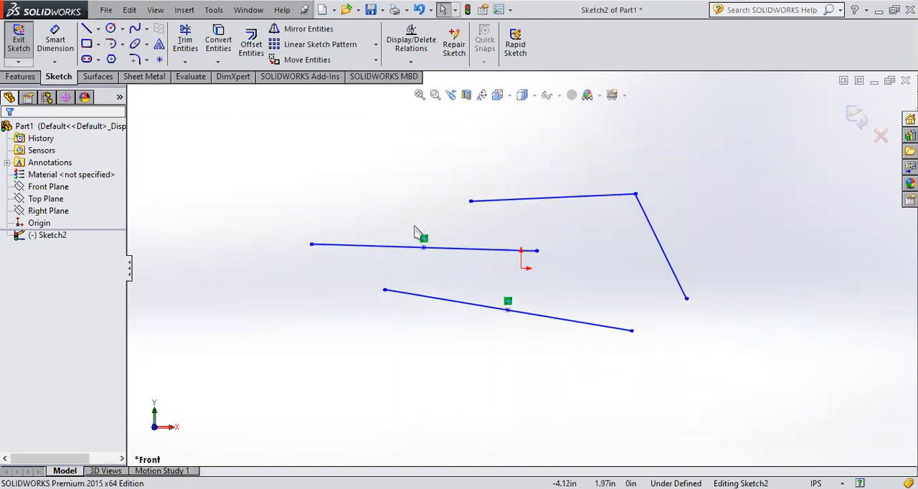
pyautogui.click(87, 44)
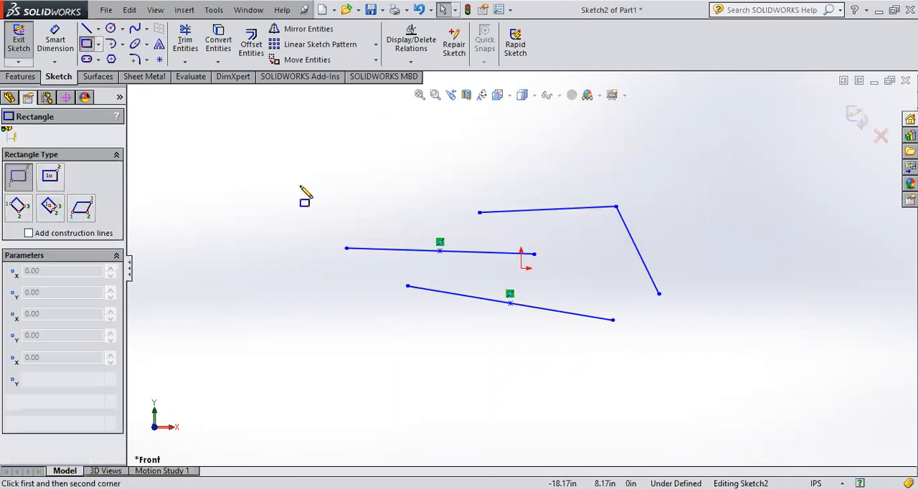
pyautogui.click(223, 153)
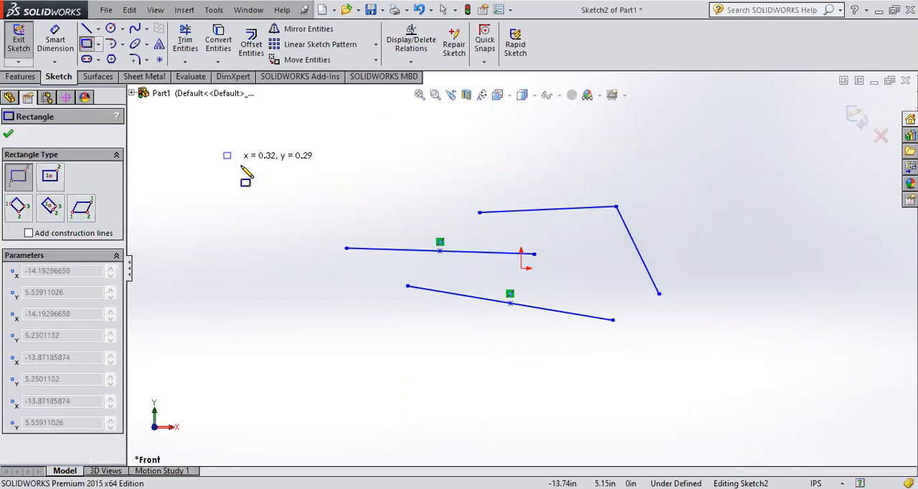
pyautogui.click(329, 213)
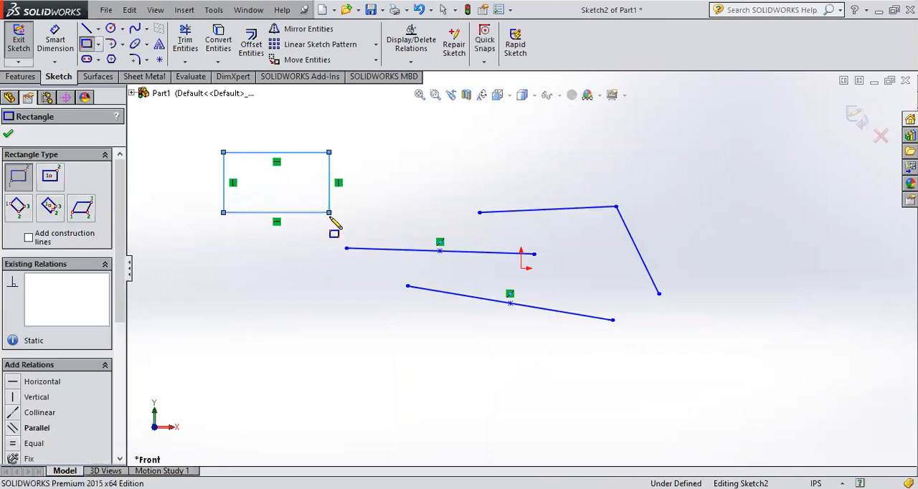
# Step: Draw a center rectangle up and to the right of the sketched lines, built from its centre point
pyautogui.click(99, 44)
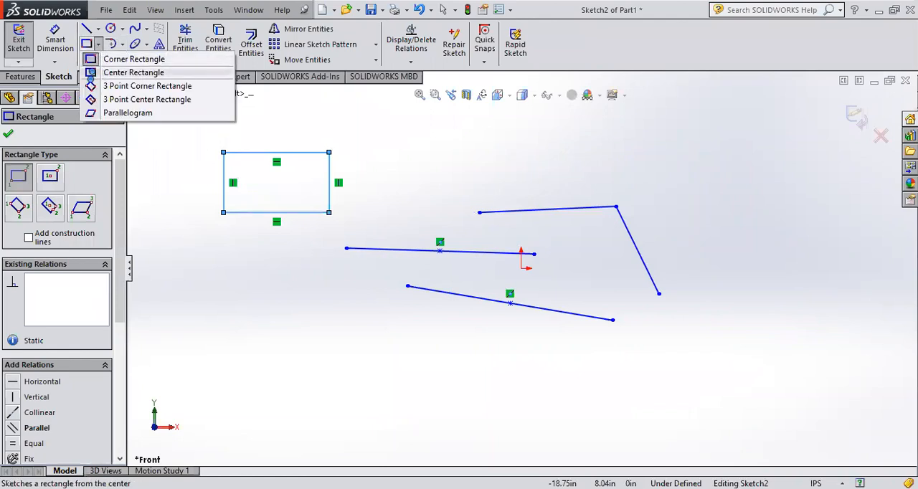
pyautogui.click(91, 74)
pyautogui.scroll(2, 707, 217)
pyautogui.scroll(-1, 718, 231)
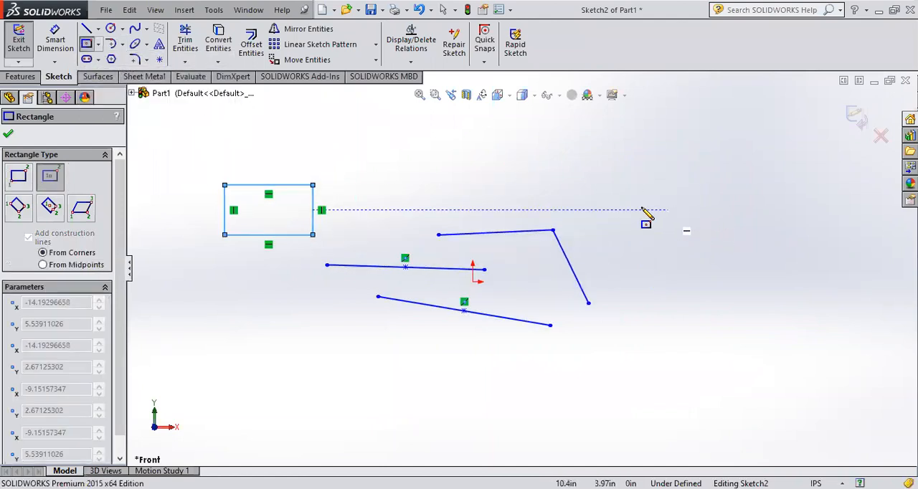
pyautogui.click(629, 171)
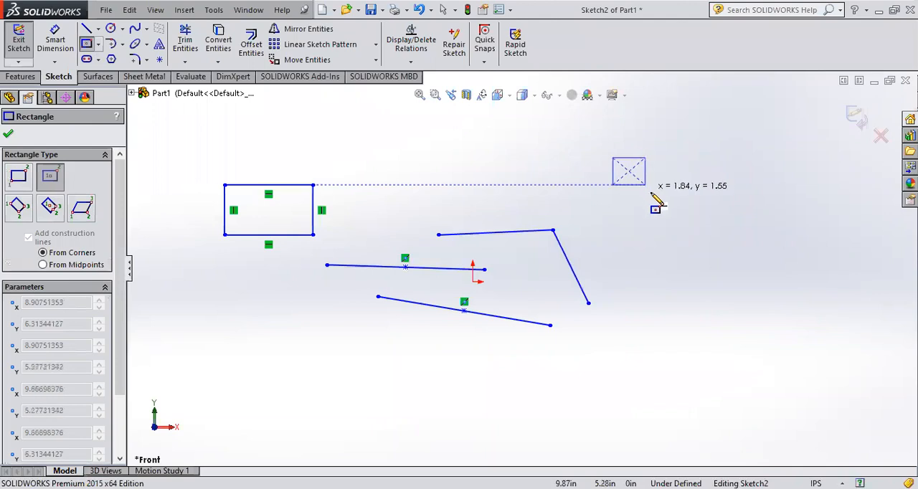
pyautogui.click(695, 223)
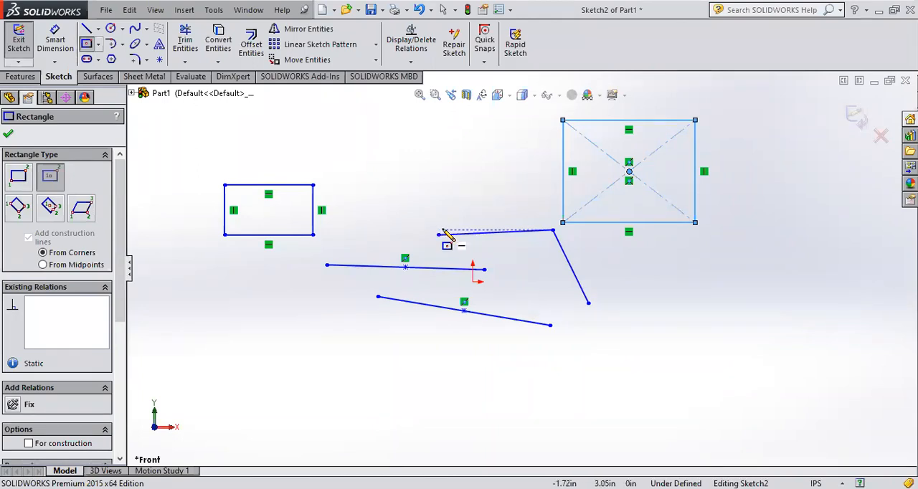
# Step: Draw a larger center rectangle between the two existing rectangles, overlapping both of them
pyautogui.click(98, 29)
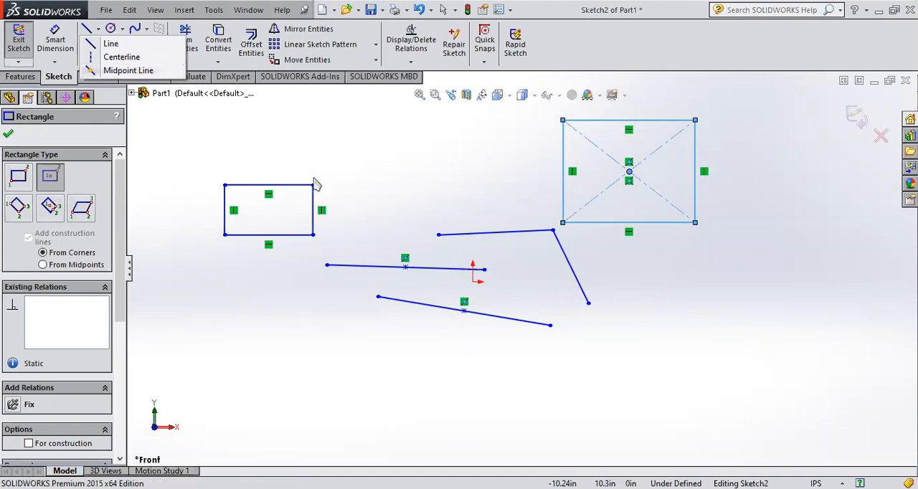
pyautogui.click(453, 187)
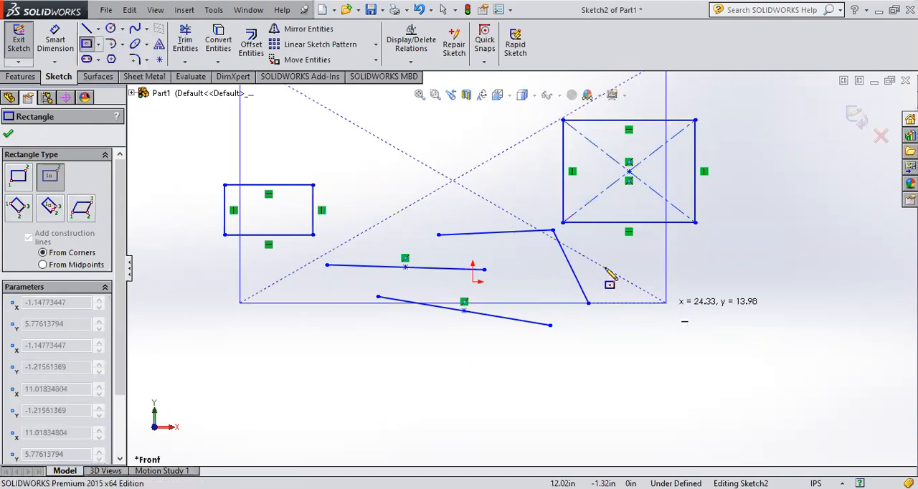
pyautogui.scroll(2, 611, 276)
pyautogui.click(585, 255)
pyautogui.press('Escape')
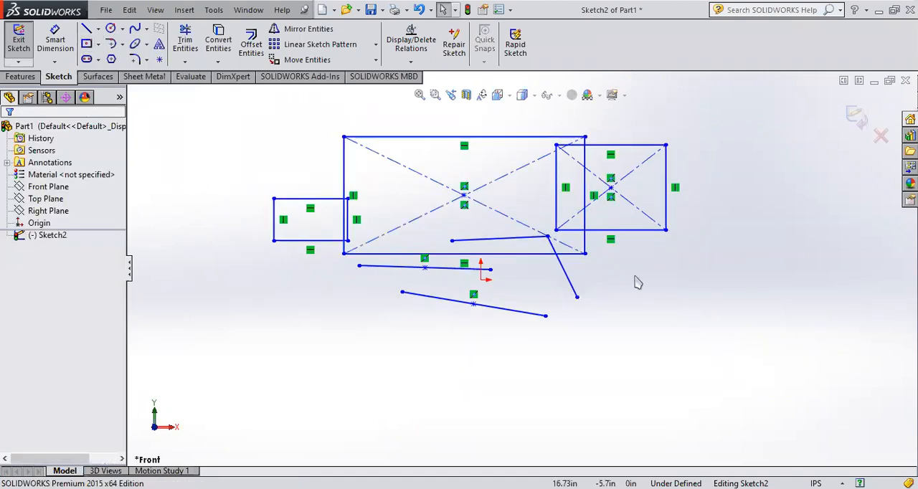
# Step: Select all lines and rectangles in the sketch and delete them
pyautogui.moveTo(725, 363); pyautogui.dragTo(238, 108)
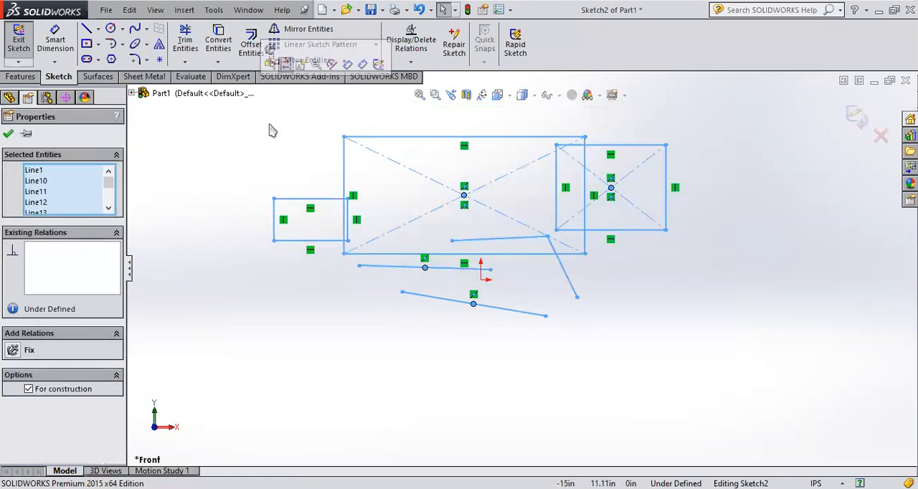
pyautogui.press('Delete')
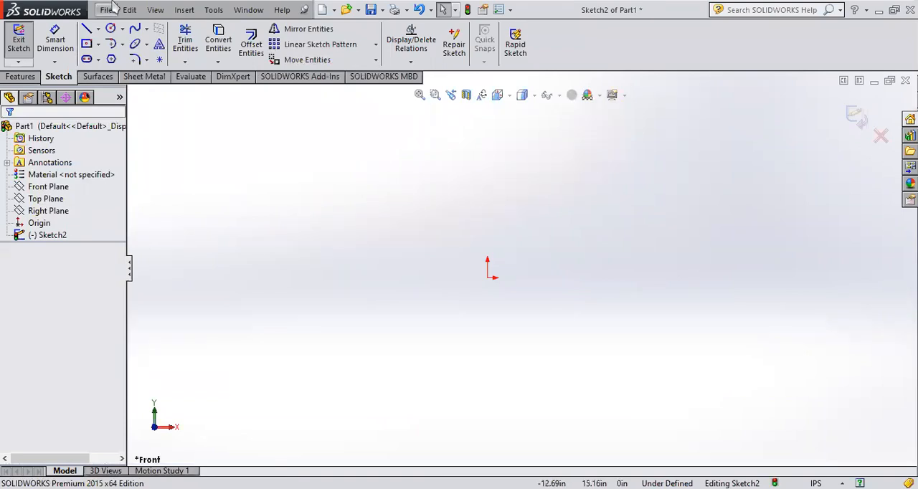
# Step: Draw a midpoint line about 19.65 in long, sloping upward to the right, with its centre up and left of the origin
pyautogui.click(99, 29)
pyautogui.click(90, 71)
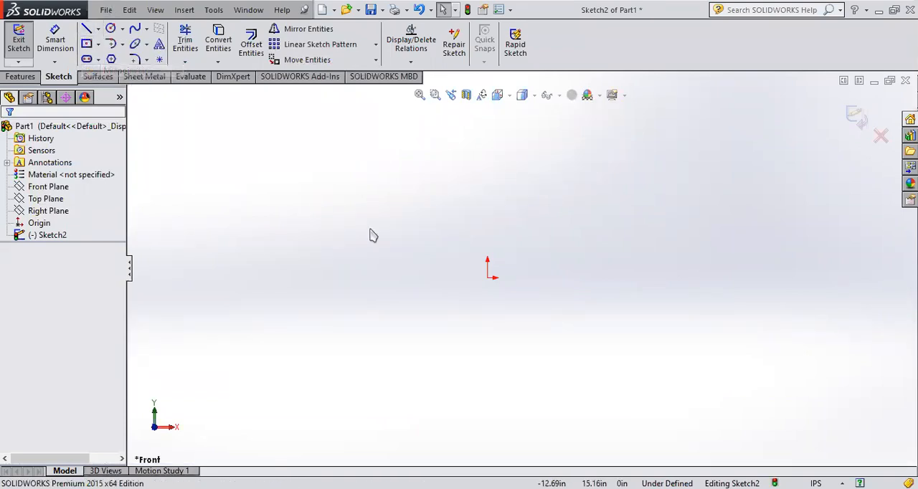
pyautogui.click(416, 248)
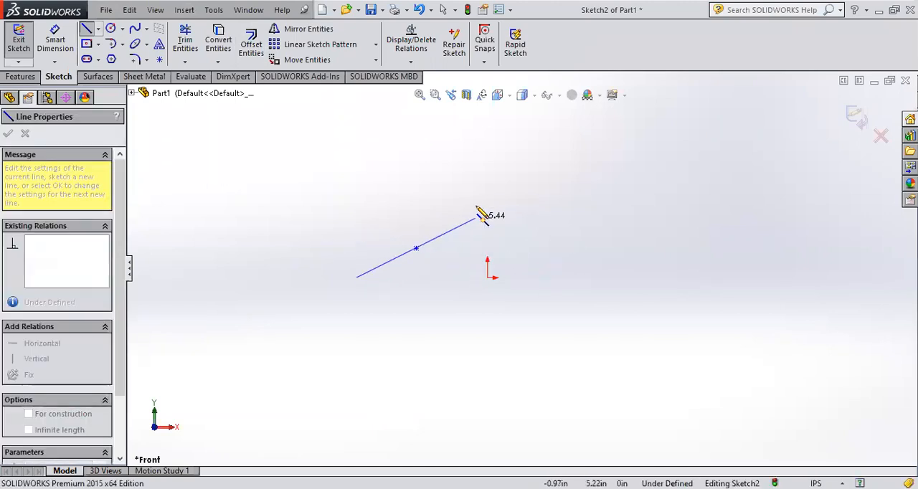
pyautogui.click(528, 207)
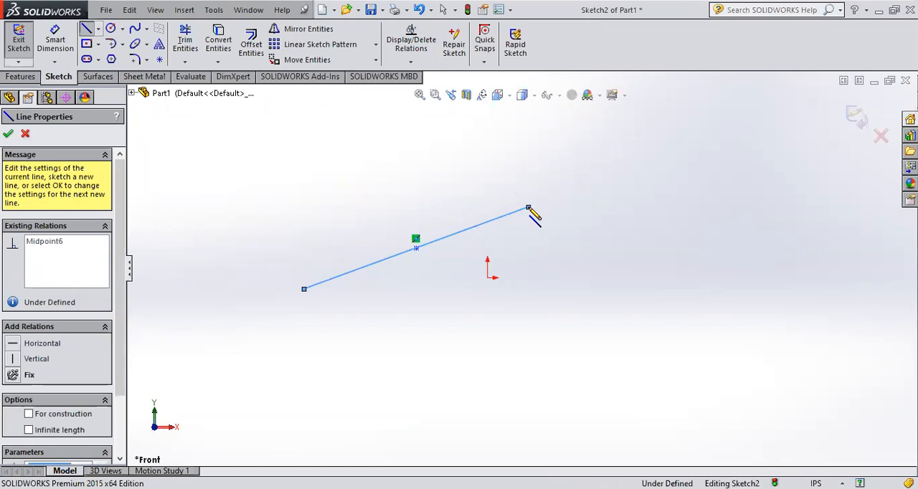
pyautogui.press('Escape')
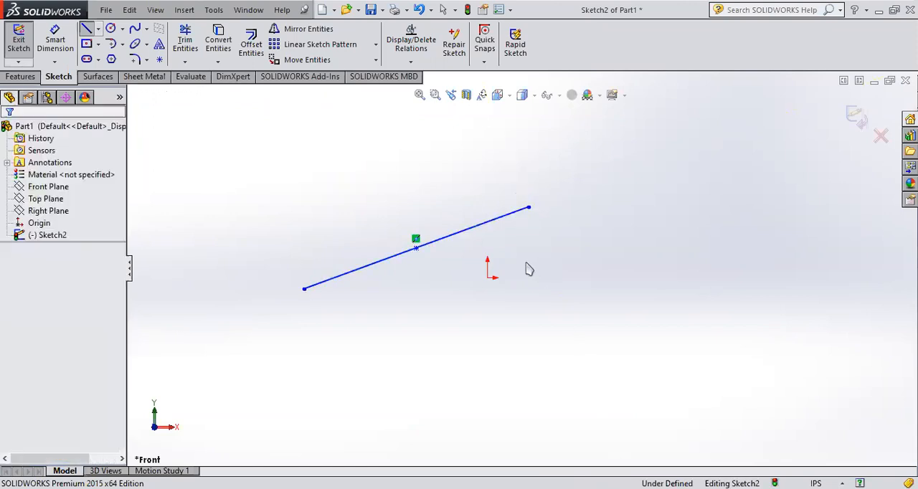
# Step: Try to dimension the midpoint line's length with Smart Dimension
pyautogui.click(66, 43)
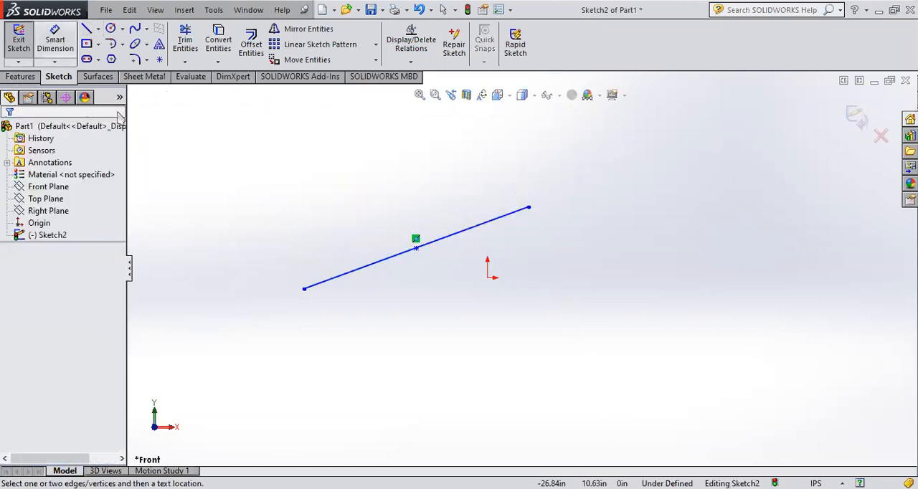
pyautogui.click(439, 241)
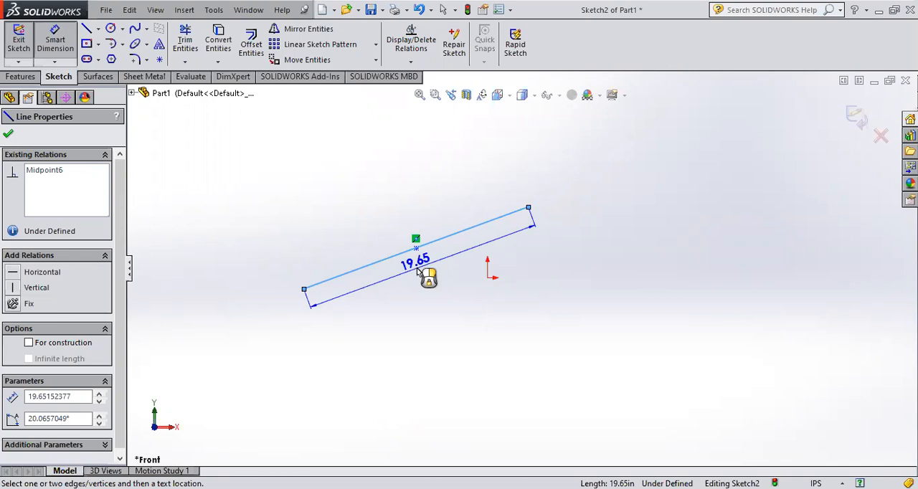
pyautogui.press('Escape')
pyautogui.scroll(-2, 439, 246)
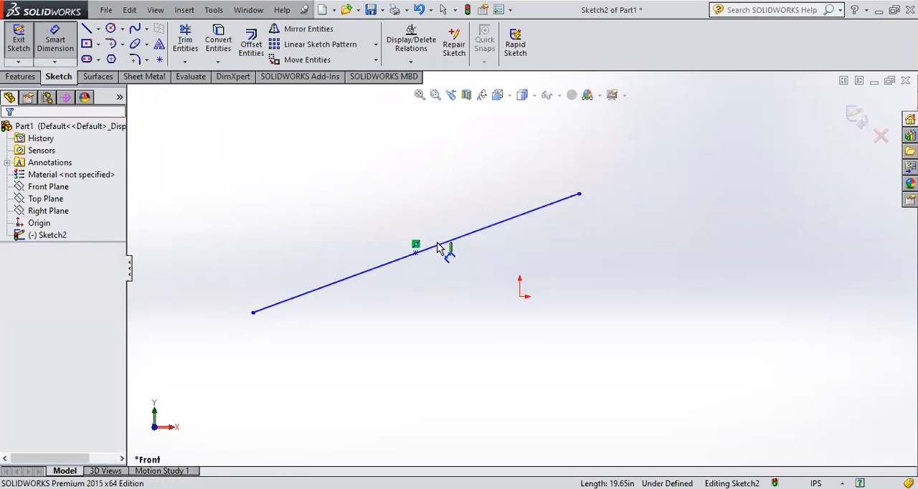
pyautogui.scroll(-2, 430, 248)
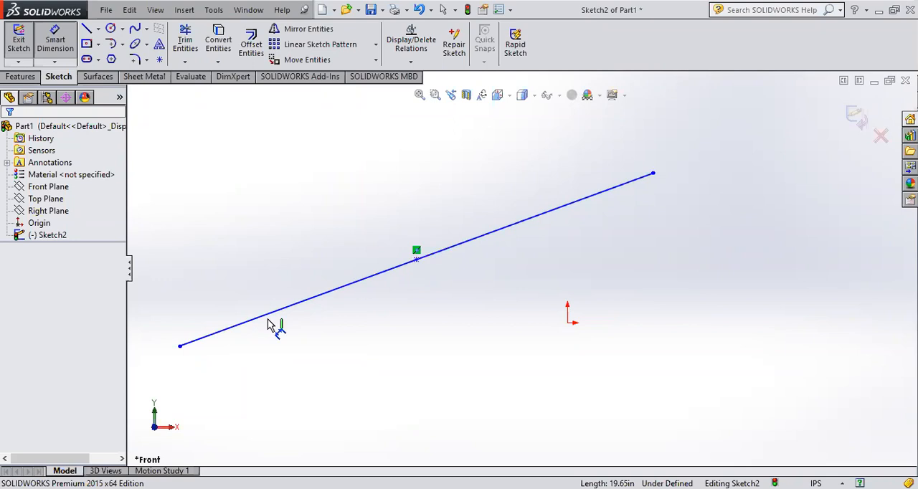
pyautogui.press('Escape')
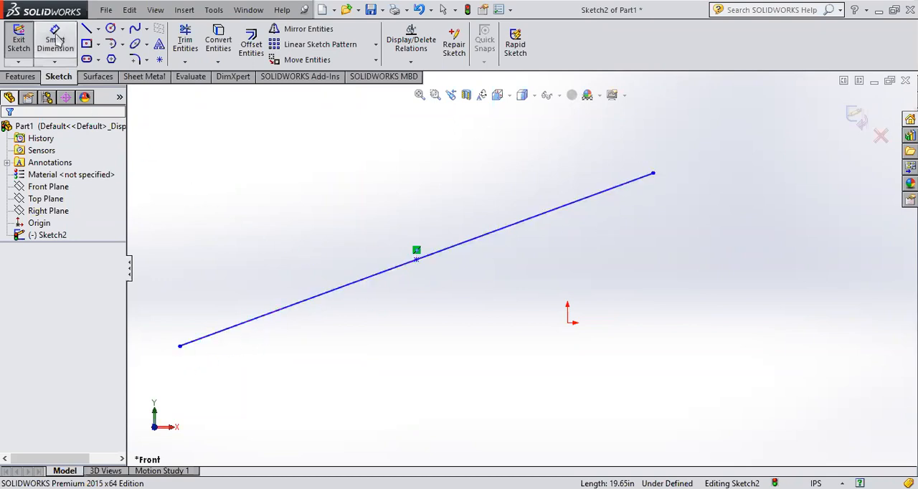
# Step: Delete the midpoint line and draw a center rectangle about 15.55 by 13.92 in, centred up and left of the origin
pyautogui.moveTo(160, 378); pyautogui.dragTo(689, 136)
pyautogui.press('Delete')
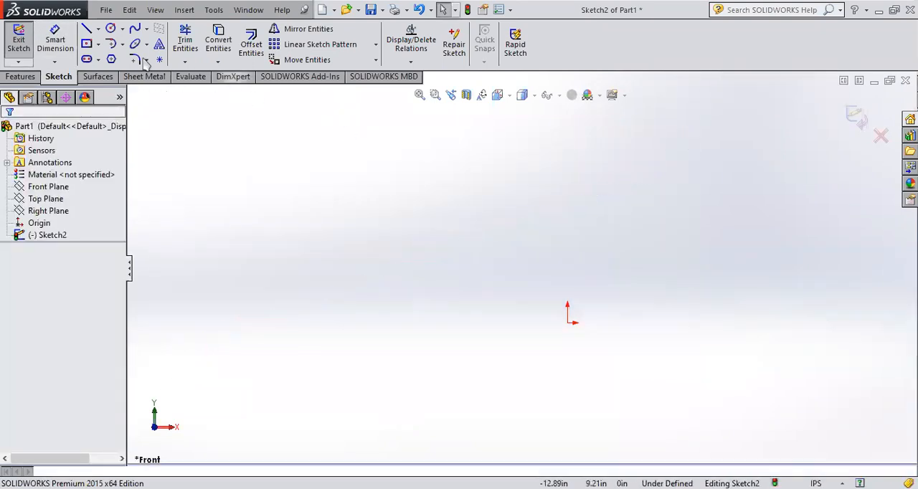
pyautogui.click(98, 45)
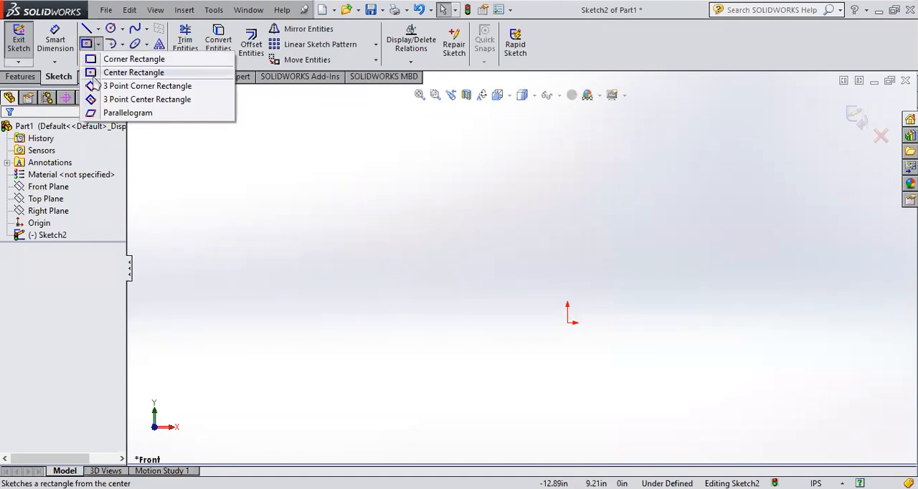
pyautogui.click(94, 74)
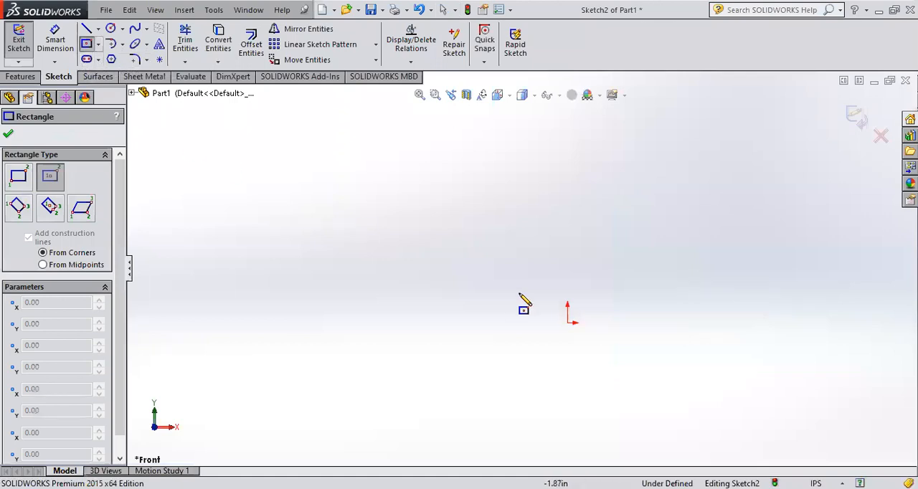
pyautogui.click(354, 230)
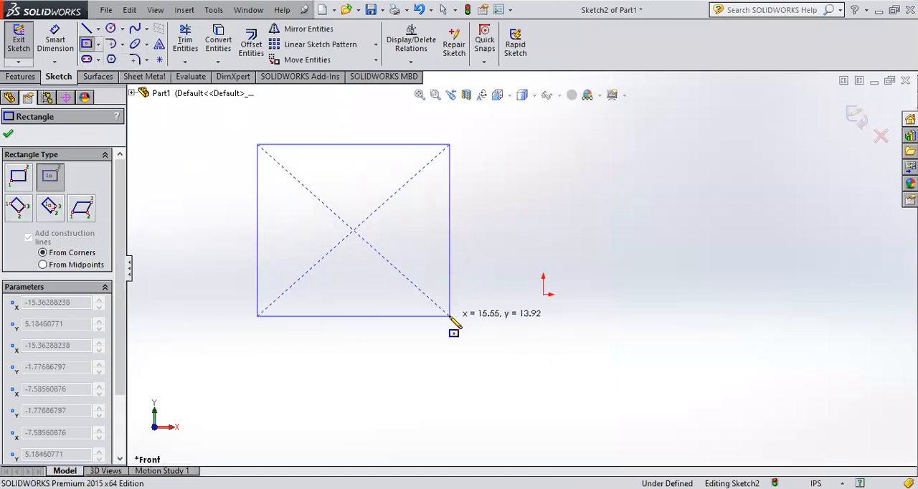
pyautogui.click(450, 315)
# Step: Exit the sketch and extrude the rectangle as a blind boss about 13.17 in deep
pyautogui.click(856, 118)
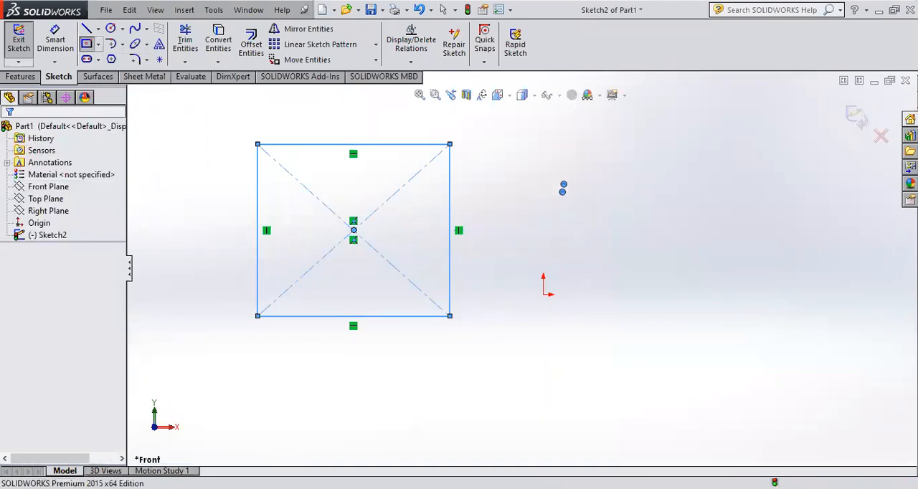
pyautogui.click(526, 204)
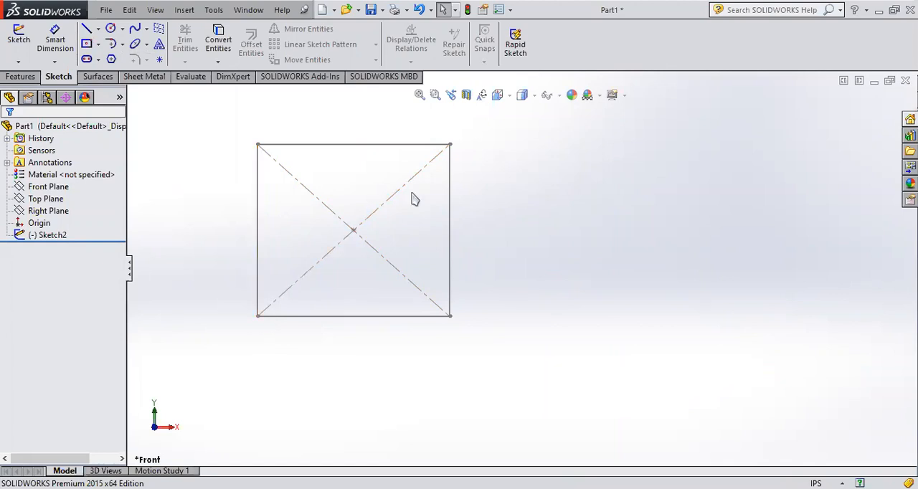
pyautogui.moveTo(535, 220); pyautogui.dragTo(445, 267, button='middle')
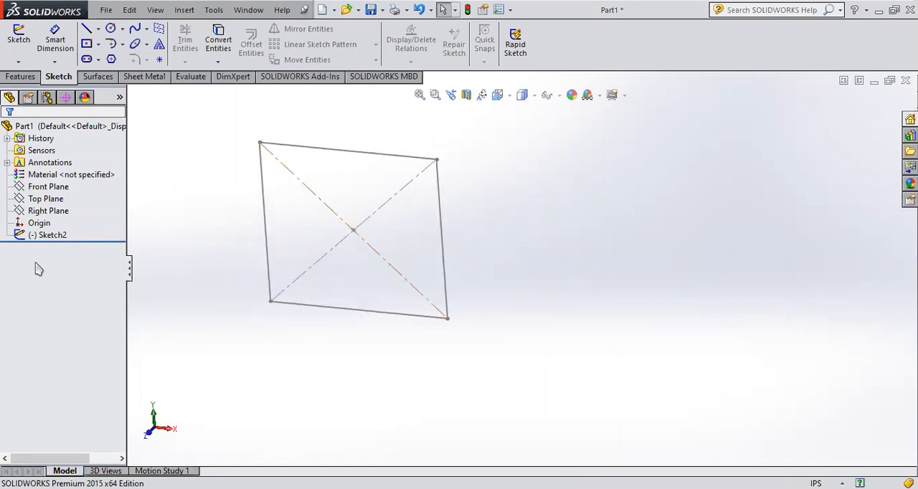
pyautogui.click(33, 235)
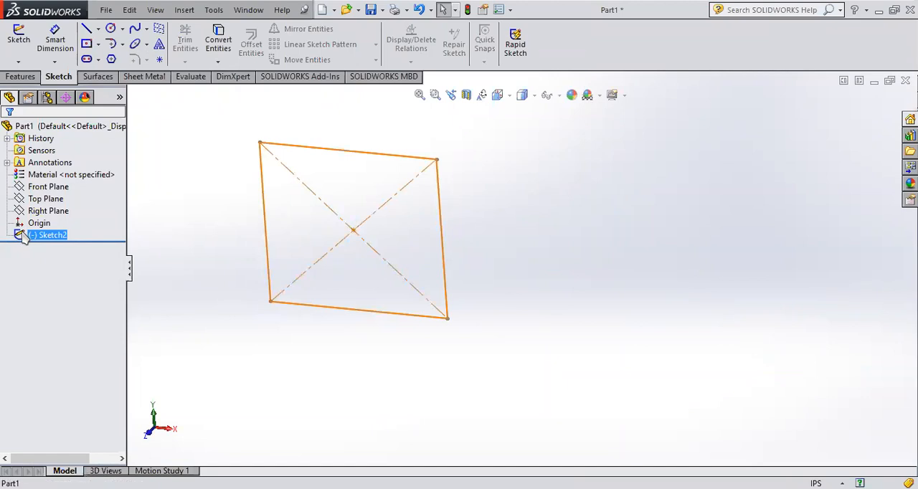
pyautogui.click(20, 76)
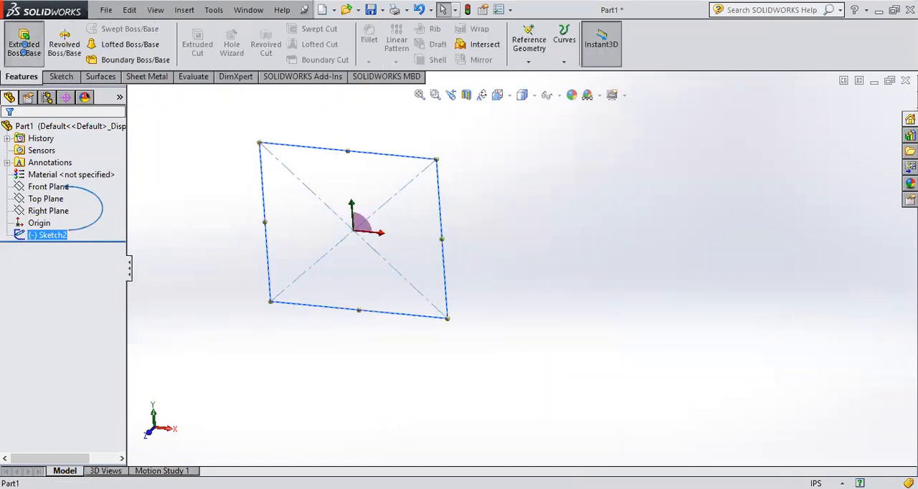
pyautogui.click(23, 47)
pyautogui.moveTo(349, 235); pyautogui.dragTo(287, 288)
pyautogui.moveTo(463, 227); pyautogui.dragTo(422, 271, button='middle')
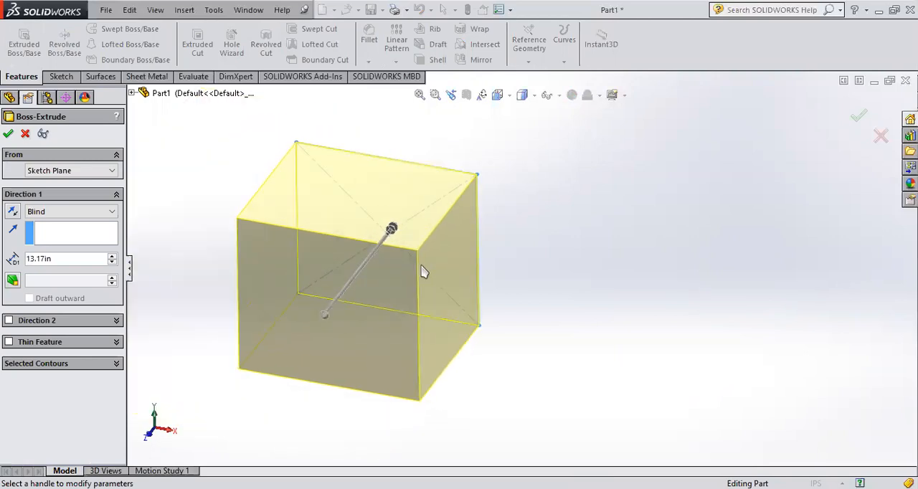
pyautogui.click(859, 119)
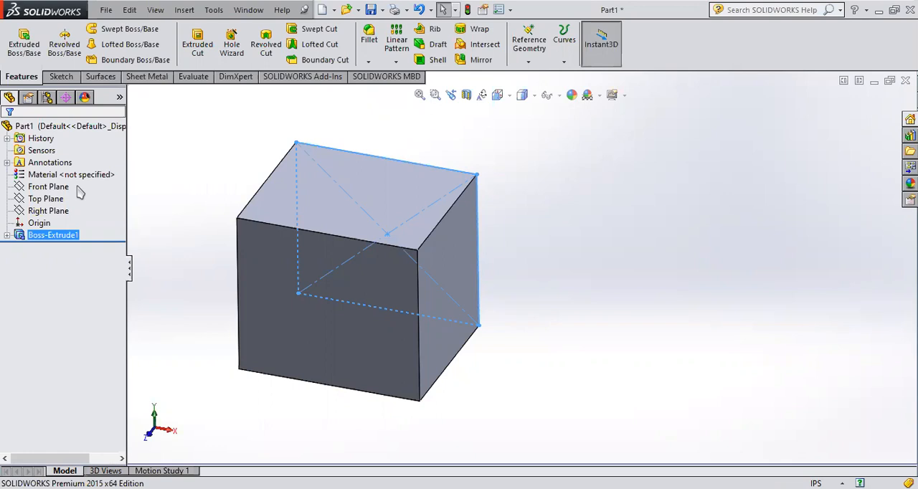
# Step: Delete the extruded boss but keep its rectangle sketch, and open that sketch for editing
pyautogui.click(51, 235)
pyautogui.press('Delete')
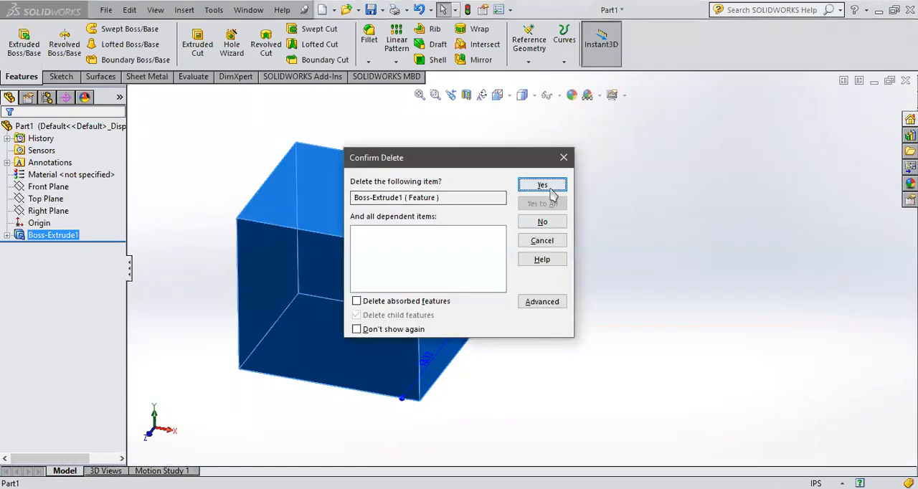
pyautogui.click(542, 185)
pyautogui.click(47, 234)
pyautogui.click(26, 190)
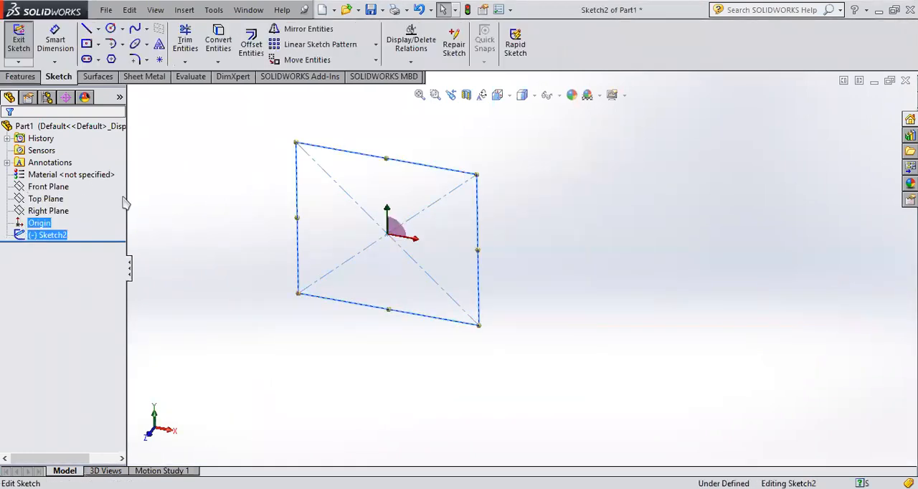
# Step: Select each of the rectangle's two diagonal construction lines to inspect their line properties
pyautogui.click(426, 207)
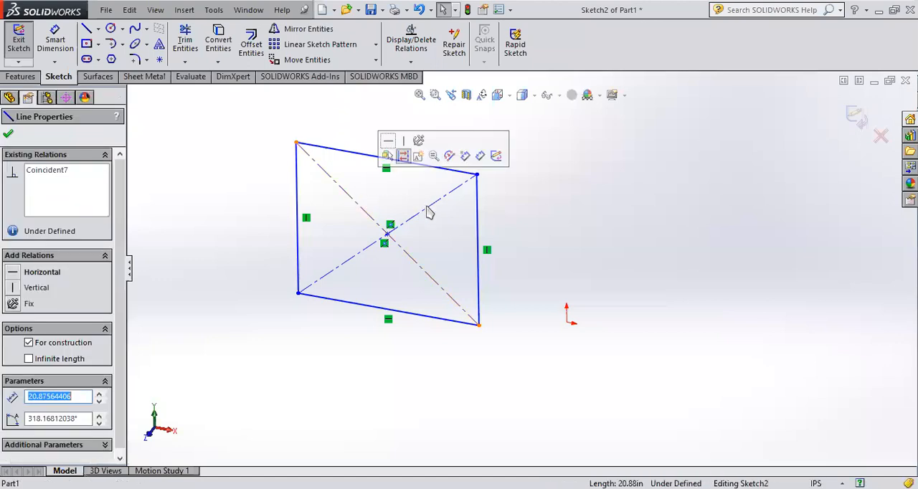
pyautogui.click(429, 213)
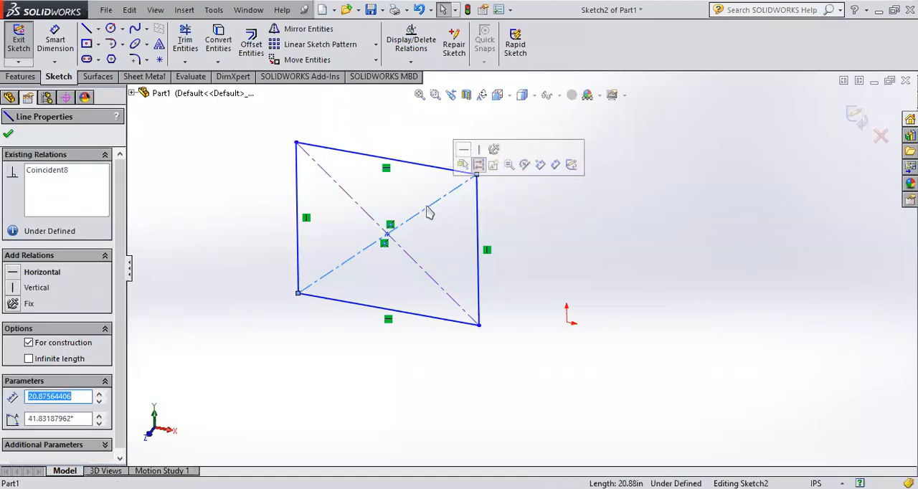
pyautogui.click(616, 236)
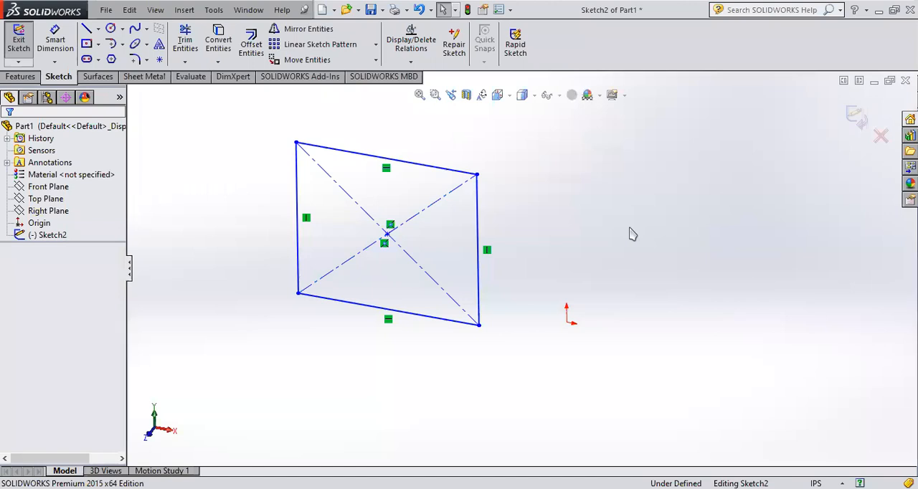
# Step: View the rectangle sketch face-on and examine its diagonals, corners and centre point up close
pyautogui.click(19, 234)
pyautogui.click(43, 211)
pyautogui.click(34, 213)
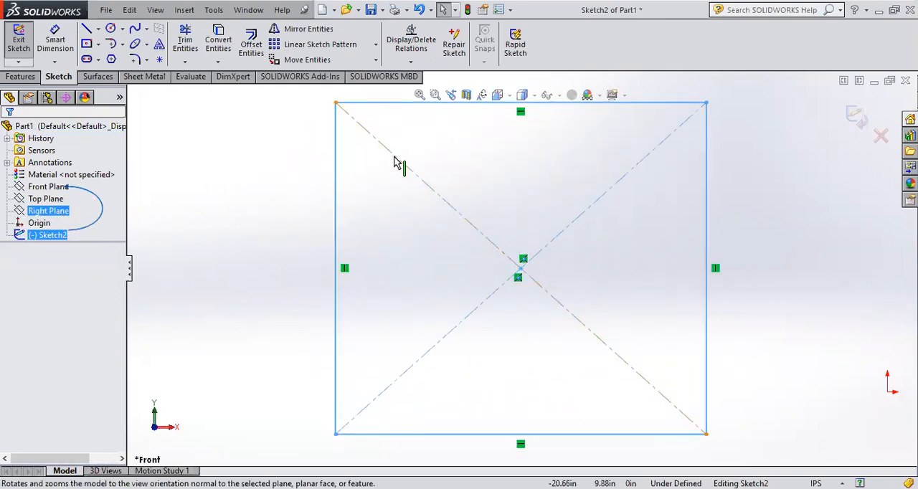
pyautogui.scroll(-5, 404, 170)
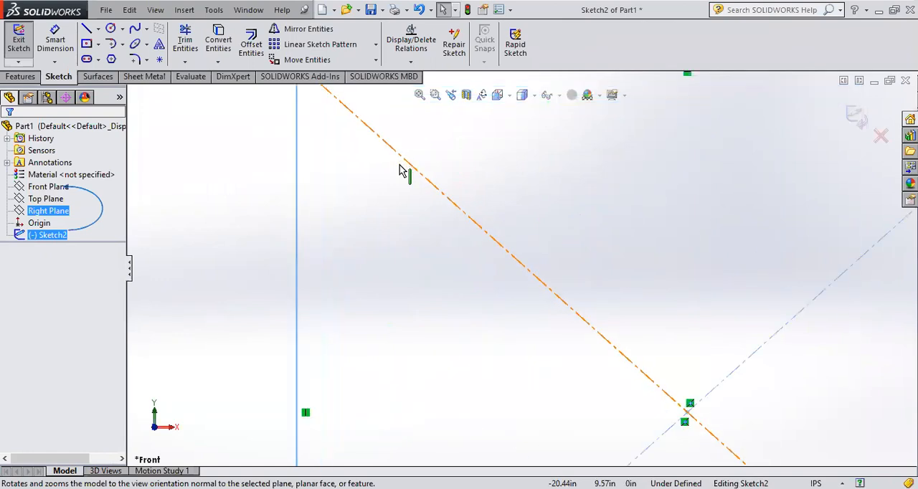
pyautogui.scroll(5, 464, 207)
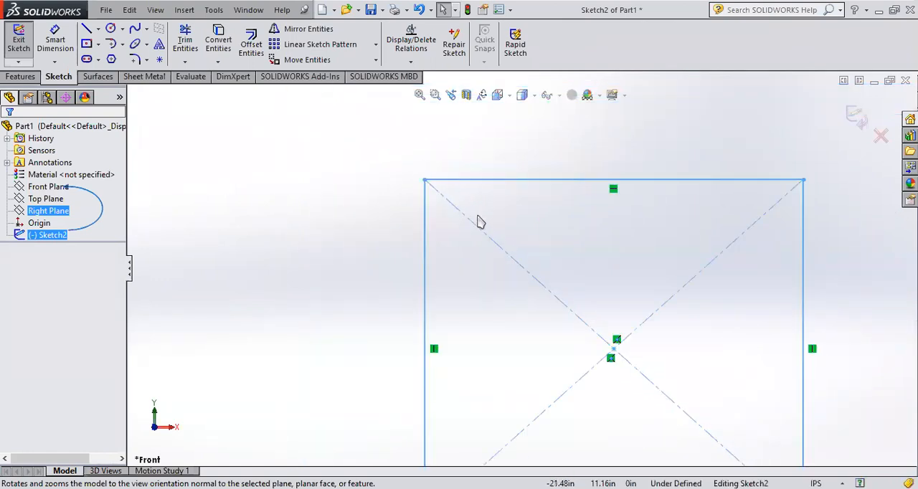
pyautogui.scroll(-1, 616, 382)
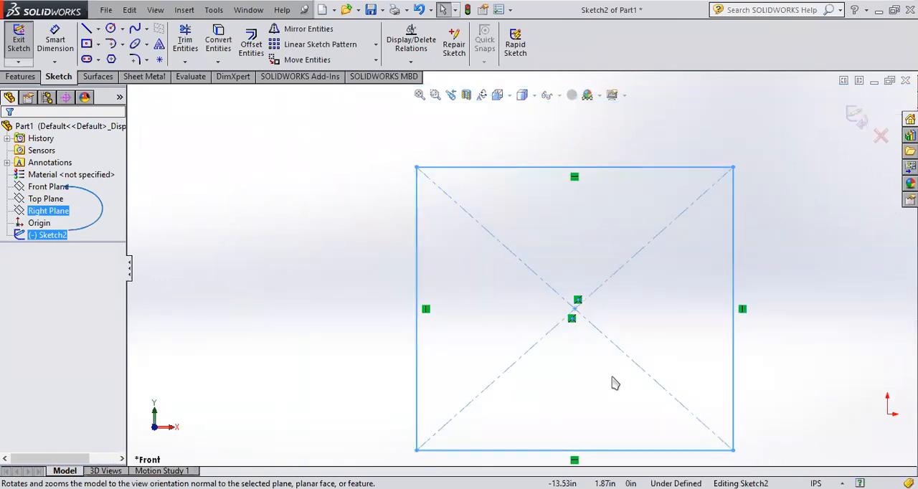
pyautogui.scroll(1, 613, 382)
pyautogui.scroll(-1, 616, 390)
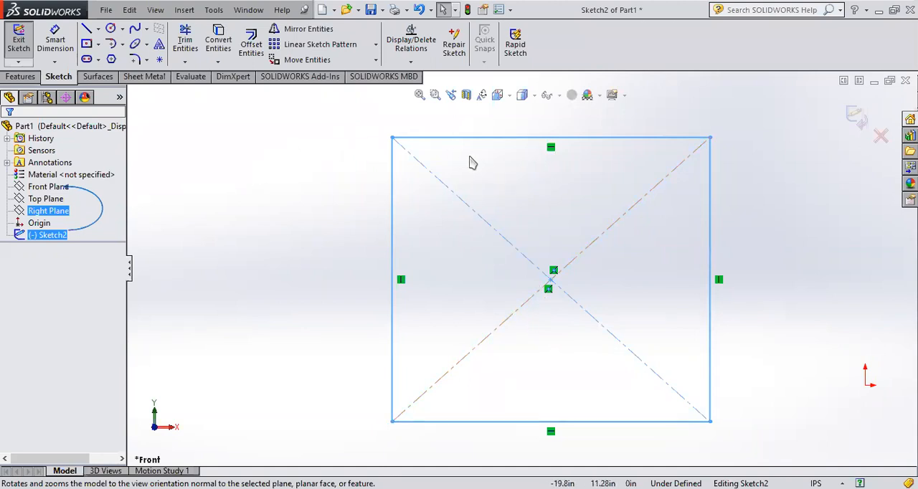
pyautogui.click(405, 137)
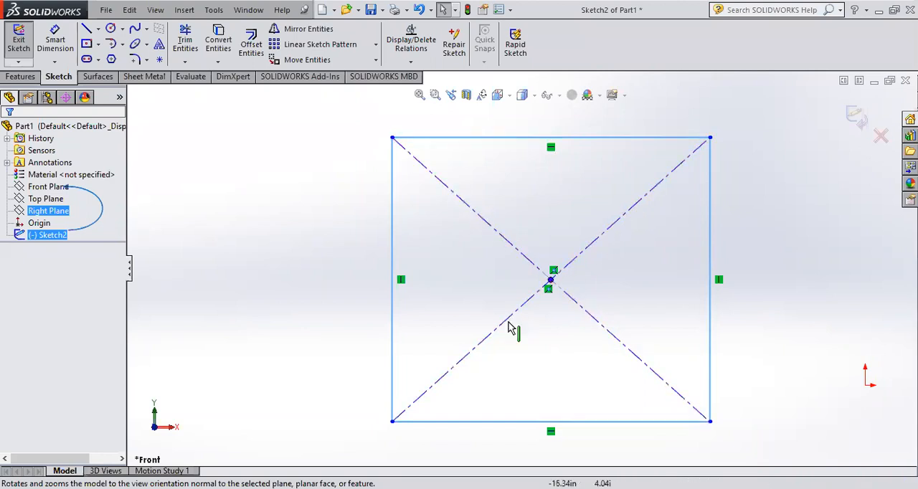
pyautogui.click(292, 233)
# Step: Dimension the length of the rectangle's diagonal rising to the upper-right corner with Smart Dimension, entering 30 in
pyautogui.click(56, 44)
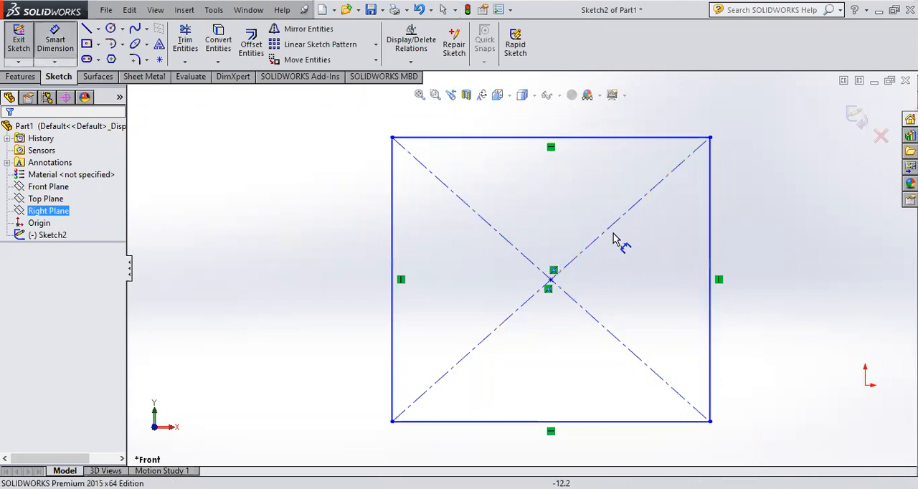
pyautogui.press('z')
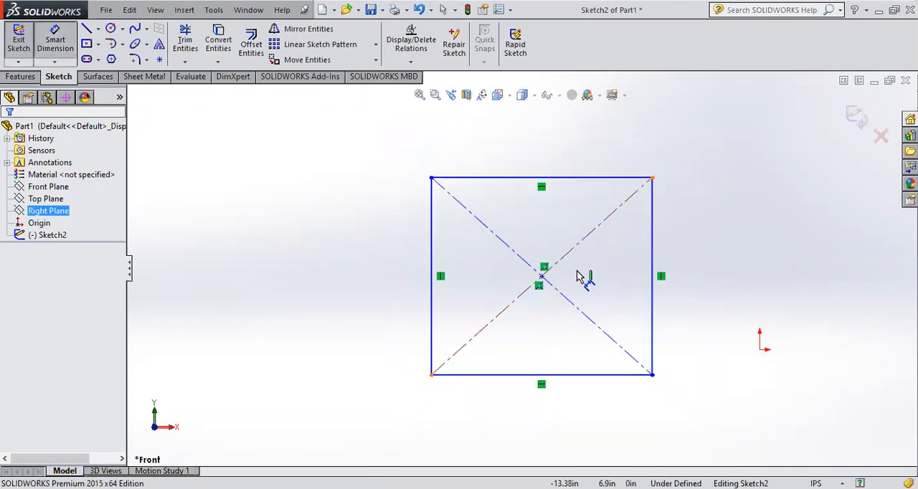
pyautogui.click(577, 252)
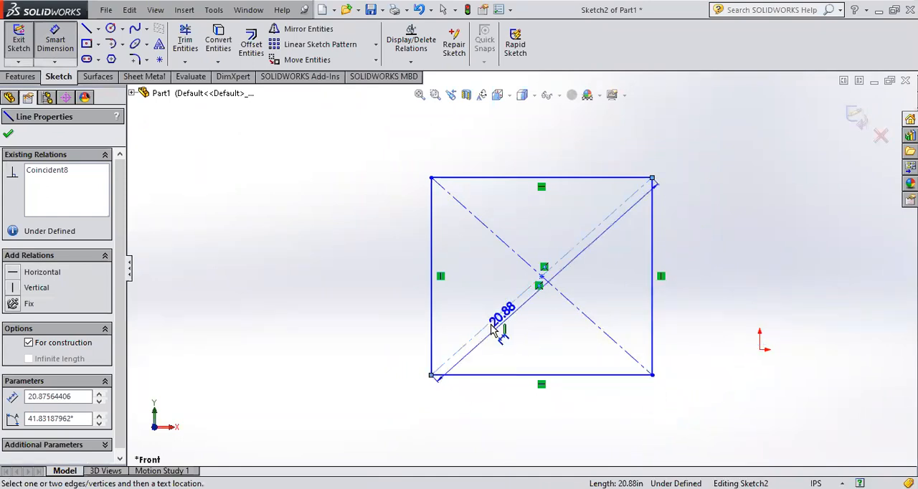
pyautogui.click(686, 413)
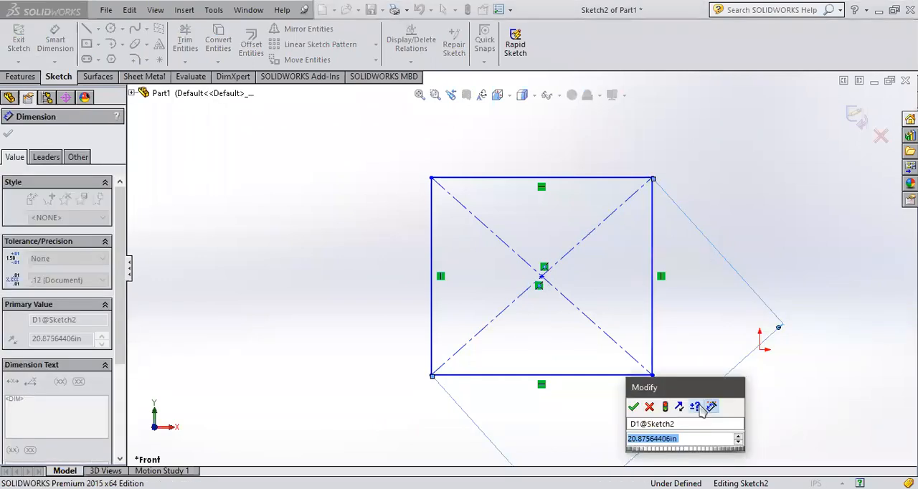
pyautogui.write('30')
pyautogui.press('Return')
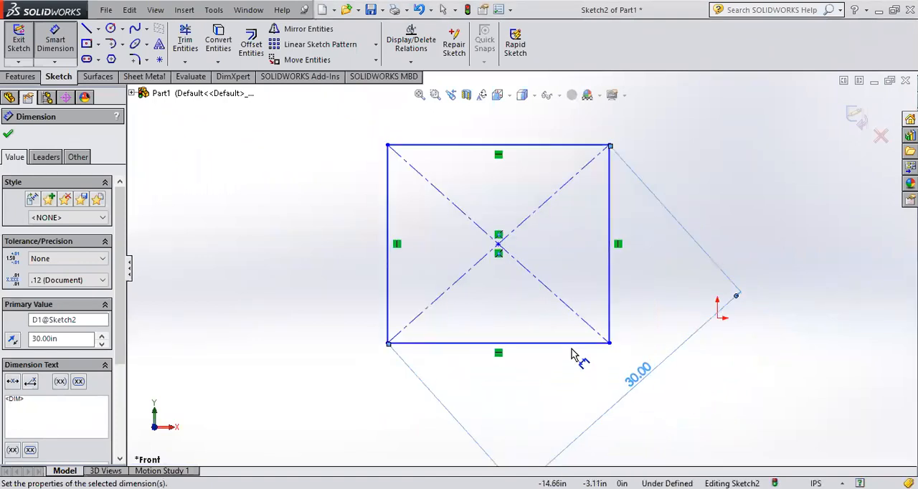
pyautogui.press('Escape')
pyautogui.press('f')
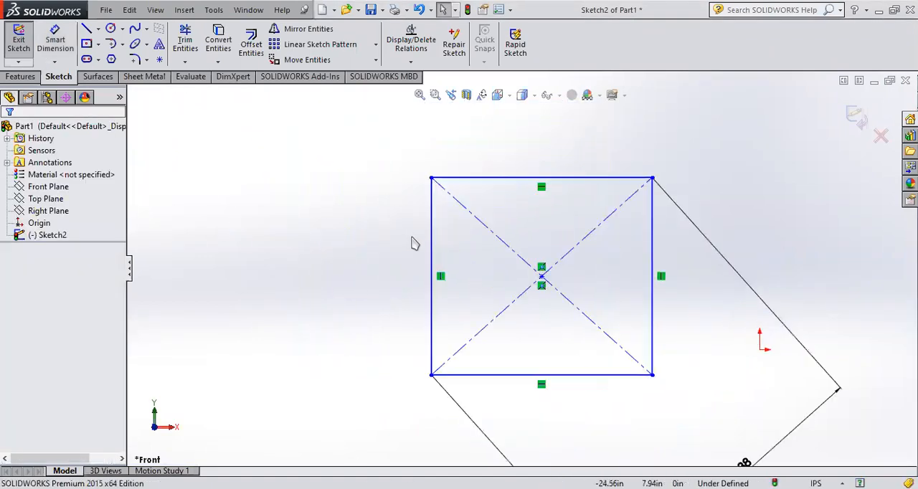
# Step: Draw a separate horizontal line to the left of the rectangle
pyautogui.click(87, 28)
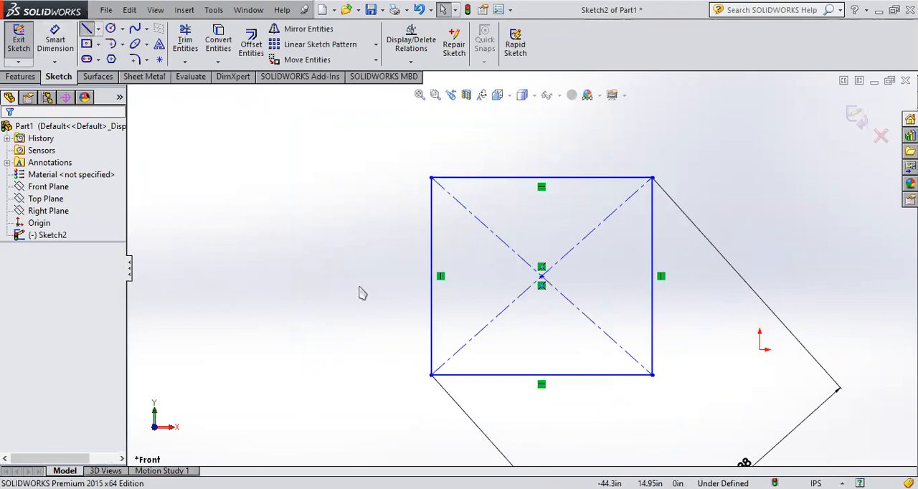
pyautogui.click(193, 249)
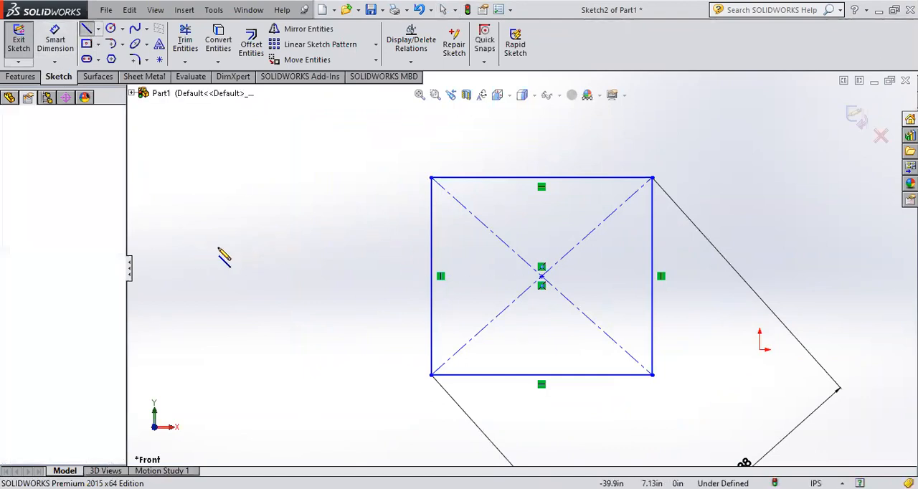
pyautogui.click(342, 249)
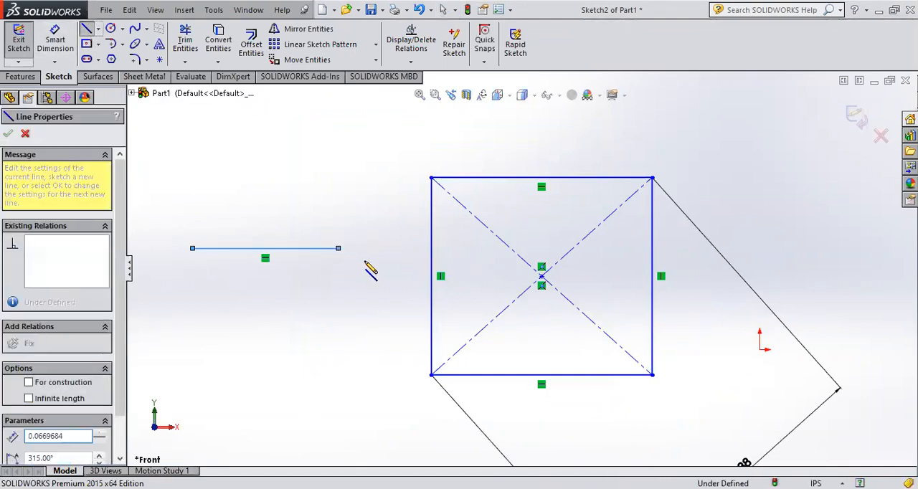
pyautogui.press('Escape')
pyautogui.press('Escape')
pyautogui.press('f')
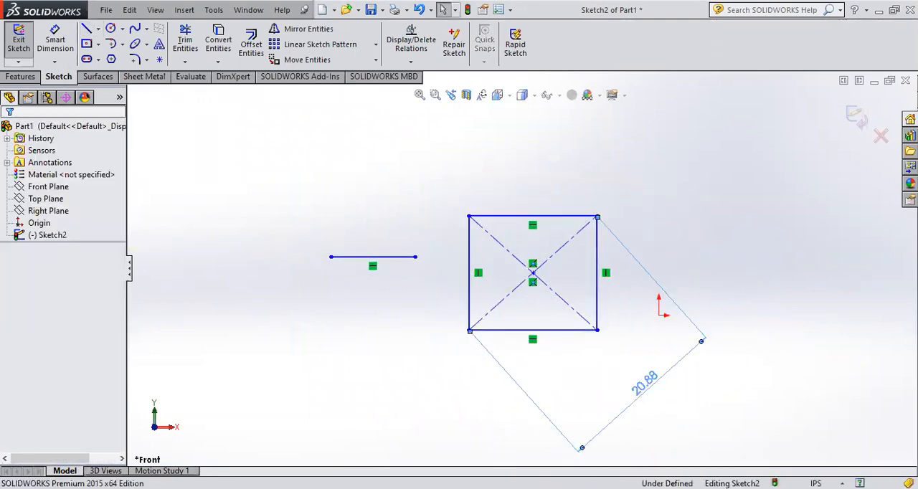
# Step: Set the rectangle's diagonal dimension to 50 in
pyautogui.click(649, 388)
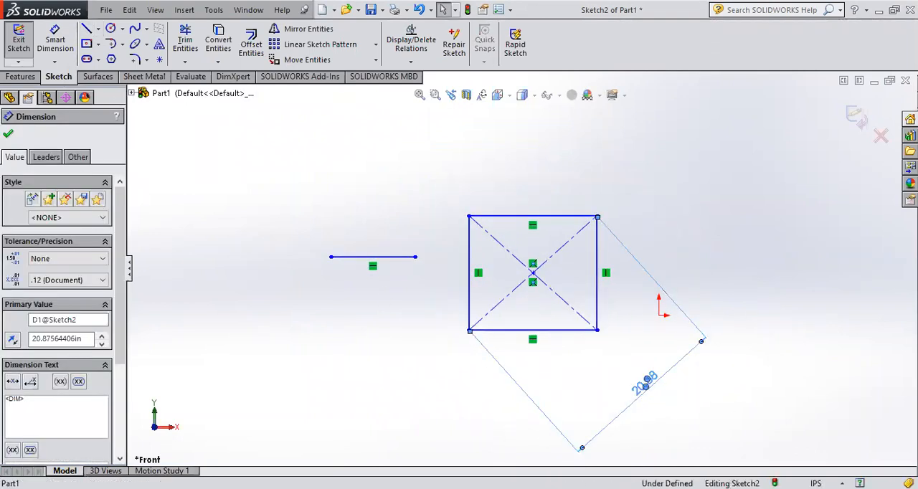
pyautogui.doubleClick(647, 386)
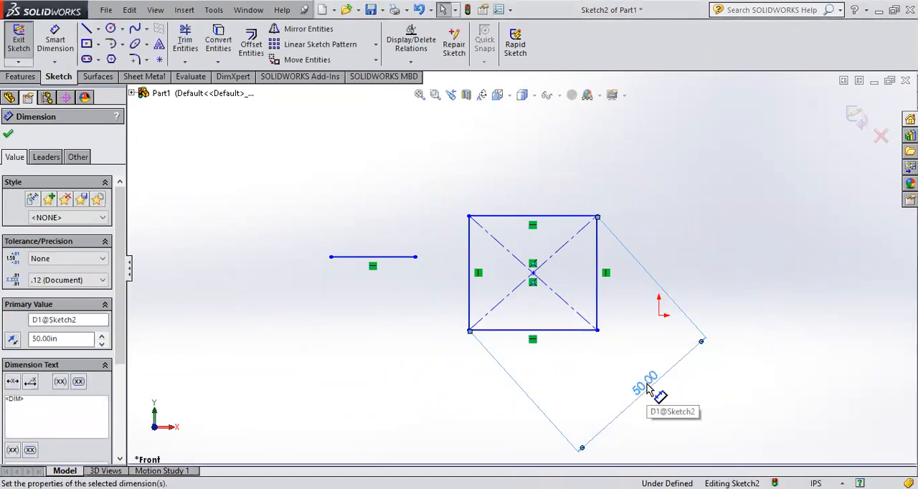
pyautogui.doubleClick(647, 385)
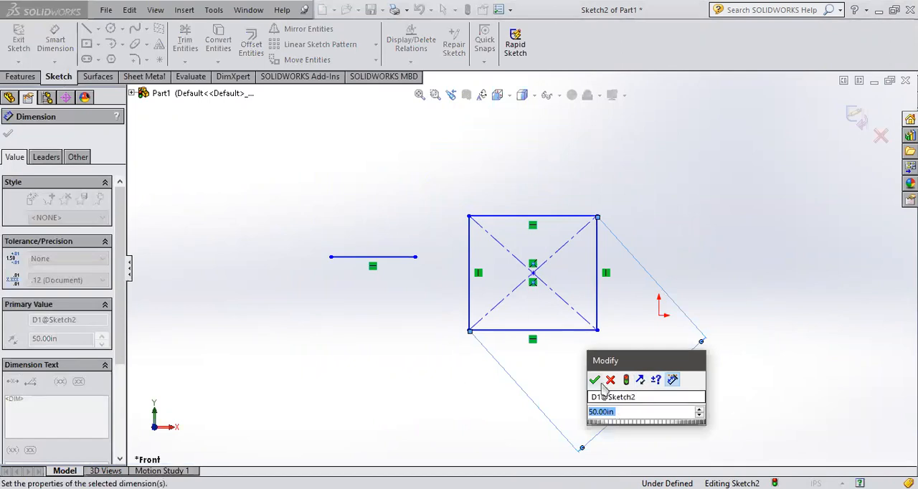
pyautogui.click(595, 379)
pyautogui.click(603, 321)
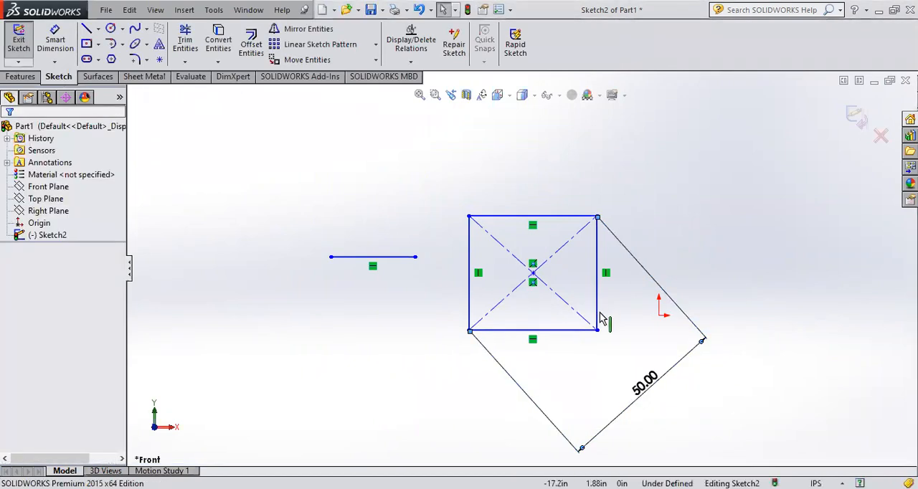
# Step: Delete the rectangle's 50 in diagonal dimension and inspect the line properties of both diagonals
pyautogui.click(561, 256)
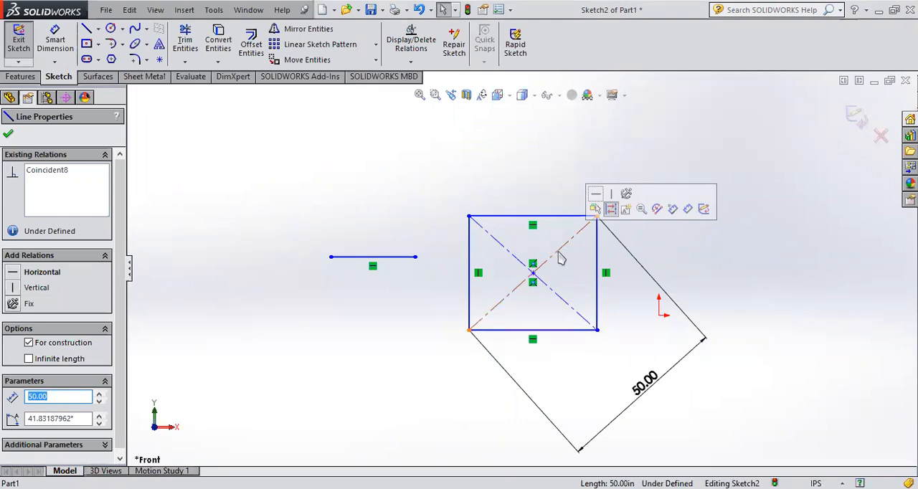
pyautogui.click(649, 390)
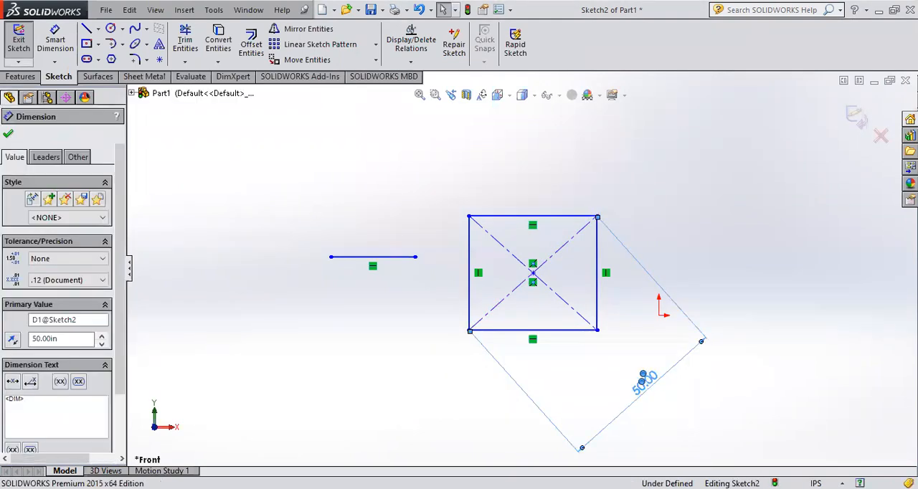
pyautogui.press('Delete')
pyautogui.scroll(-4, 543, 285)
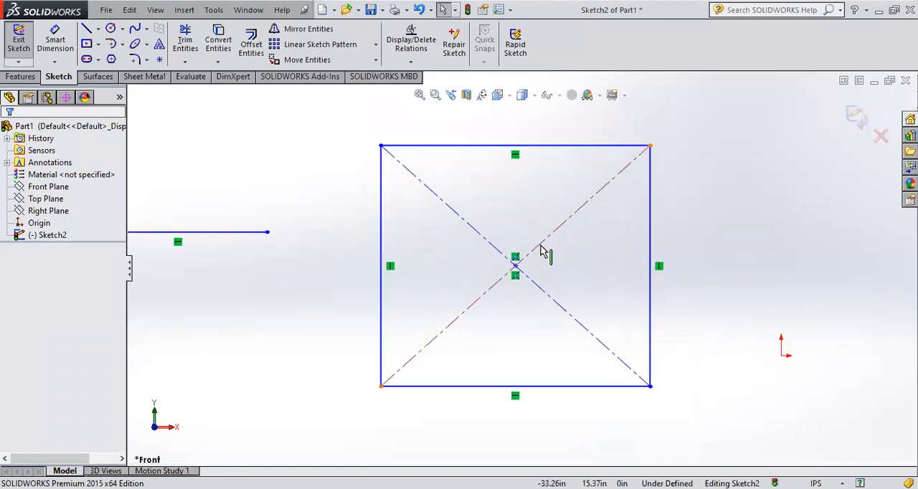
pyautogui.click(542, 250)
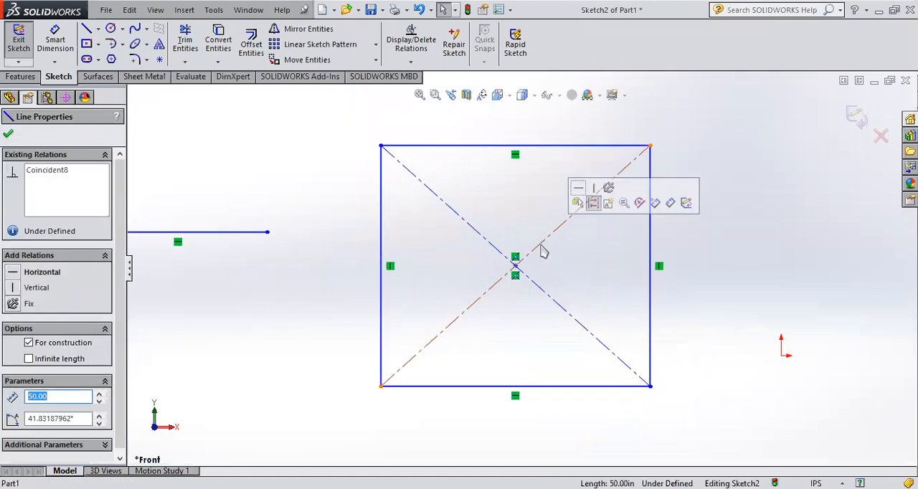
pyautogui.click(551, 302)
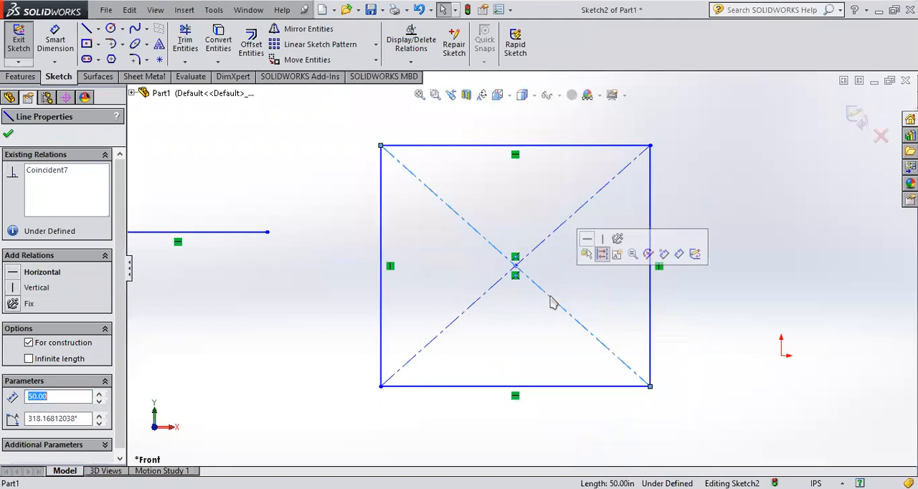
pyautogui.click(301, 287)
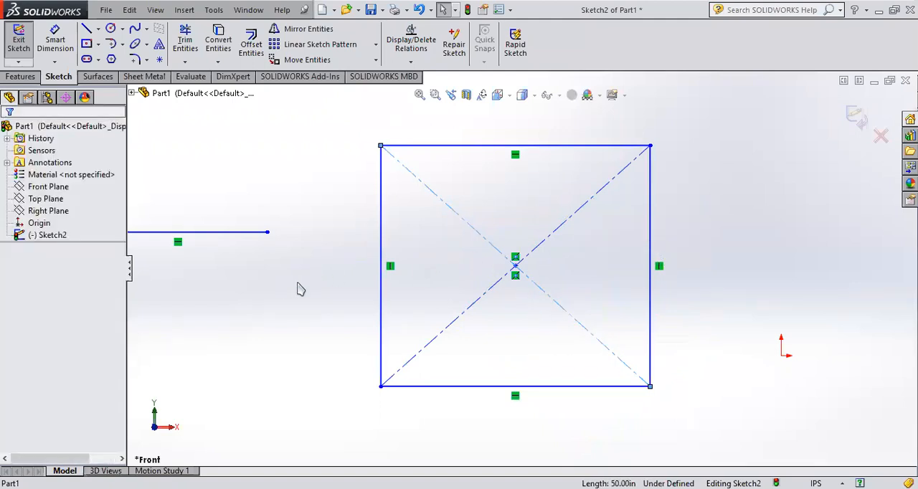
# Step: Dimension the rectangle's diagonal rising to the upper-right corner with Smart Dimension, setting its length to 30 in
pyautogui.click(562, 233)
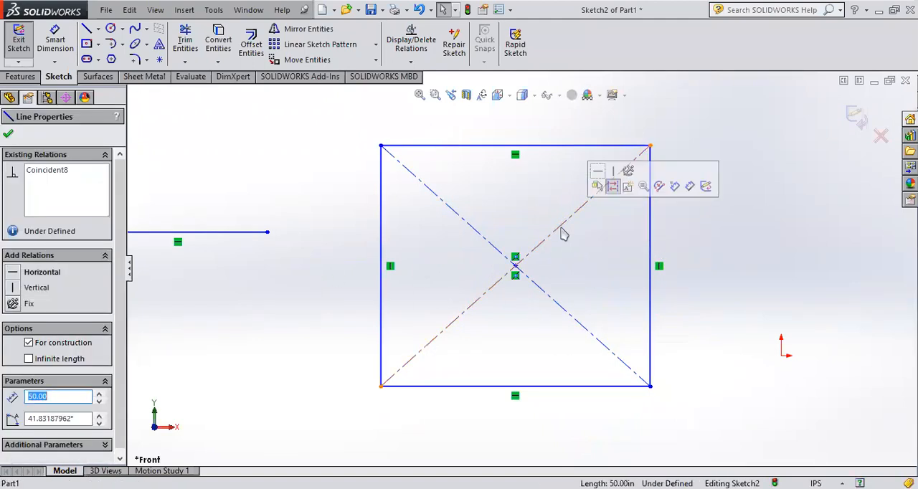
pyautogui.click(59, 43)
pyautogui.click(547, 239)
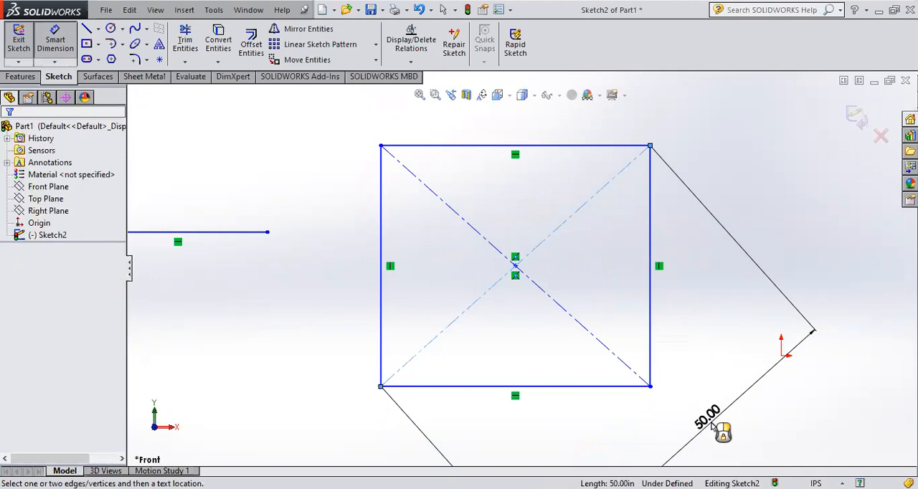
pyautogui.click(712, 426)
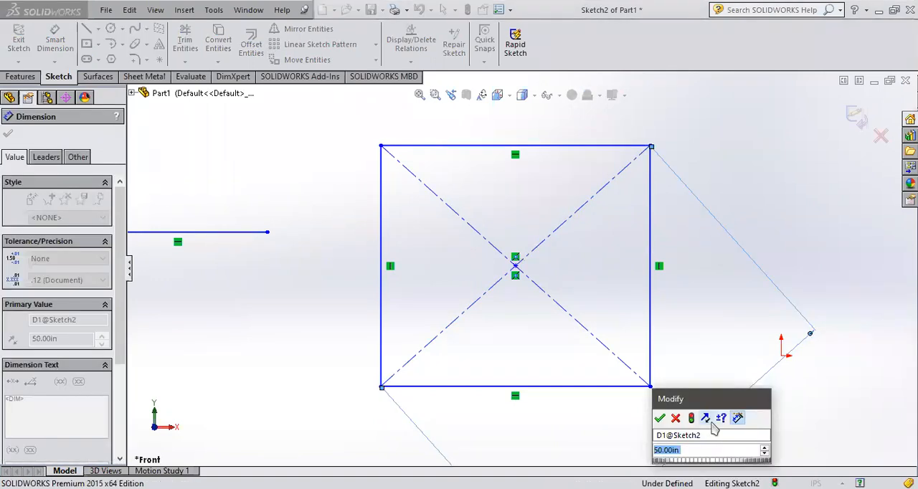
pyautogui.write('30')
pyautogui.press('Return')
pyautogui.scroll(4, 595, 331)
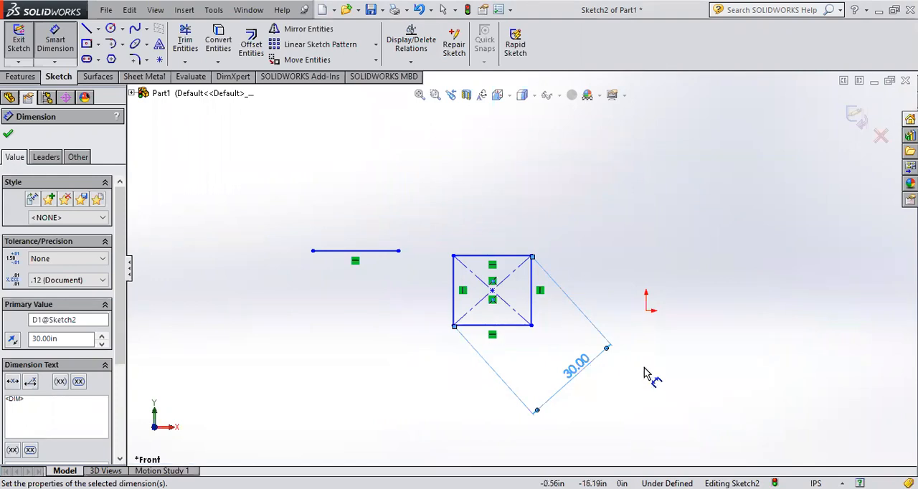
# Step: Undo and redo the diagonal's 30 in length change to compare both rectangle sizes, ending with the change undone
pyautogui.hotkey('ctrl', 'z')
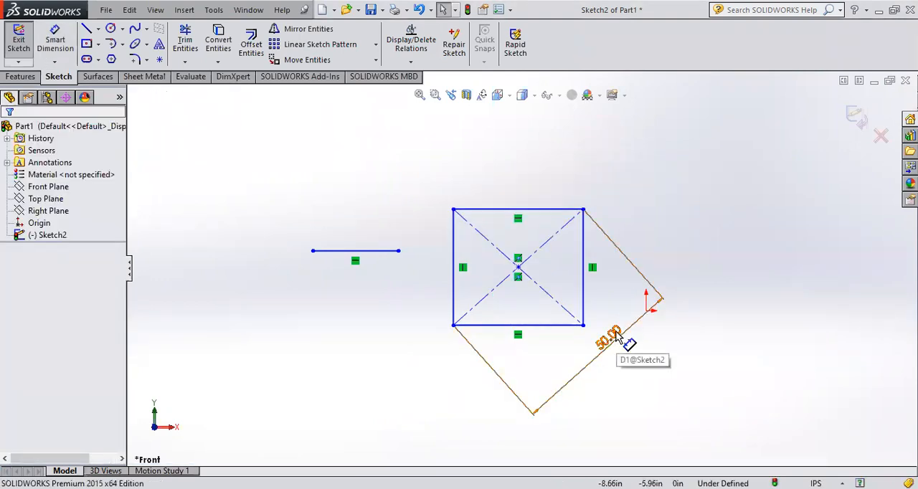
pyautogui.hotkey('ctrl', 'y')
pyautogui.hotkey('ctrl', 'z')
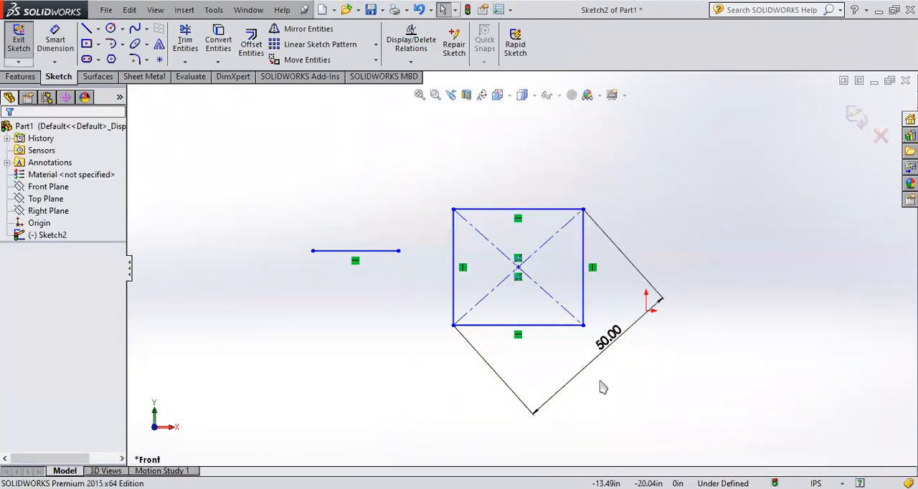
pyautogui.hotkey('ctrl', 'y')
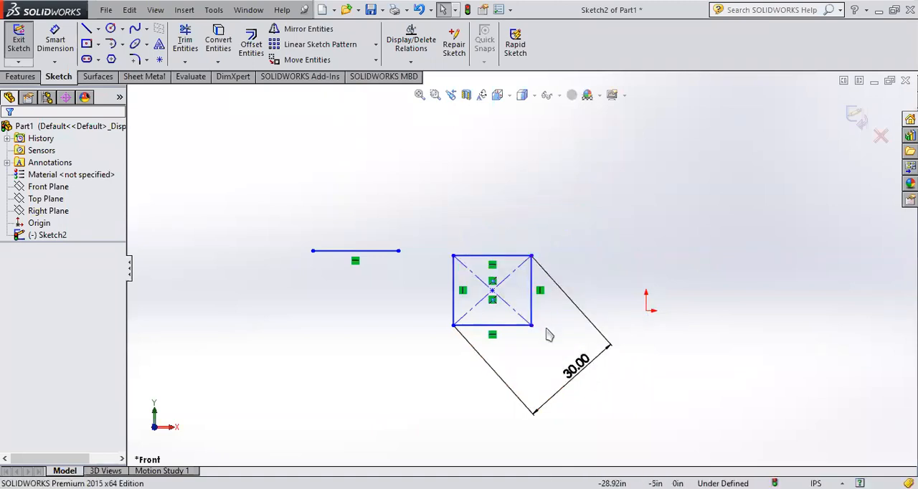
pyautogui.scroll(-3, 547, 331)
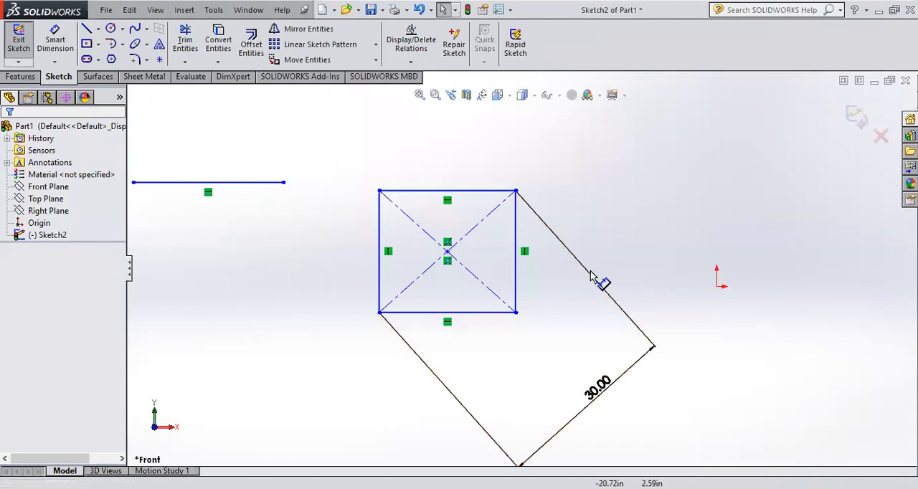
pyautogui.hotkey('ctrl', 'z')
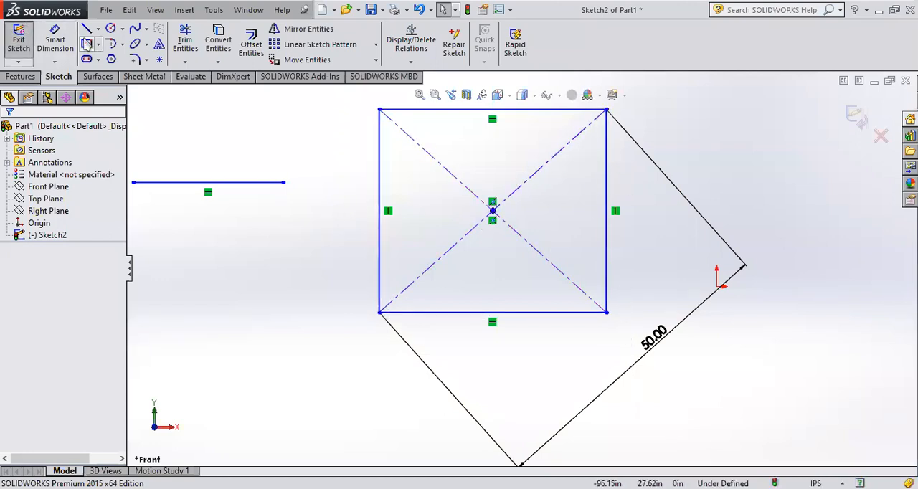
# Step: Draw a smaller corner rectangle below the separate horizontal line
pyautogui.click(98, 44)
pyautogui.click(95, 60)
pyautogui.click(176, 267)
pyautogui.click(304, 399)
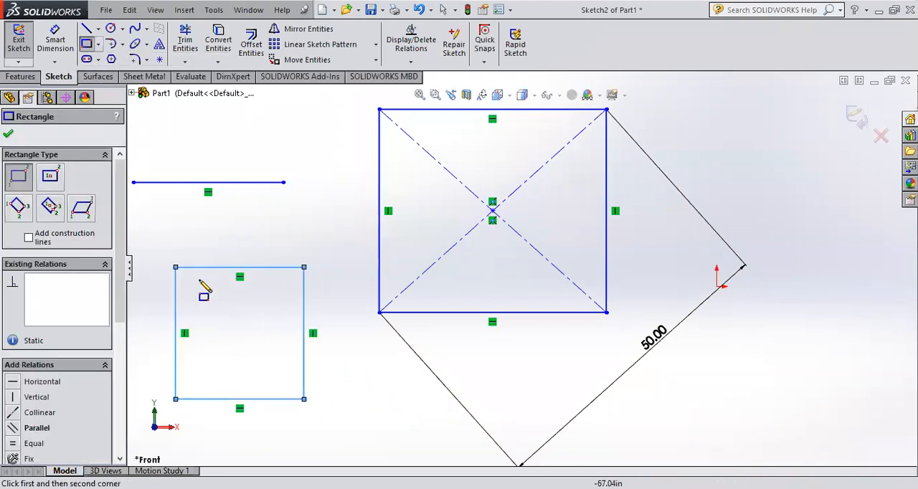
pyautogui.press('Escape')
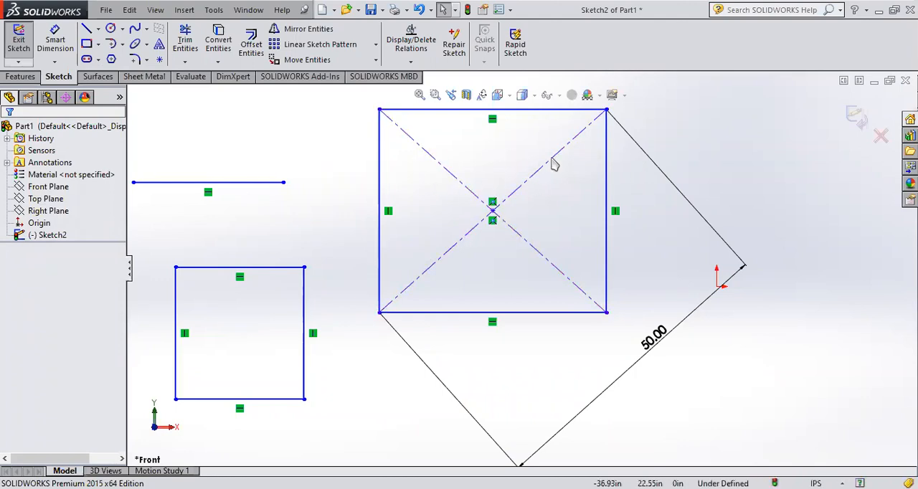
pyautogui.click(450, 172)
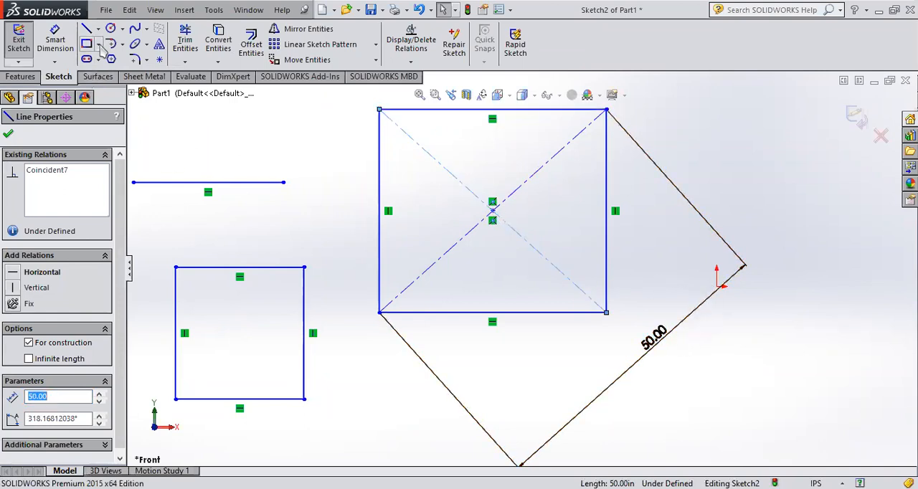
pyautogui.click(99, 45)
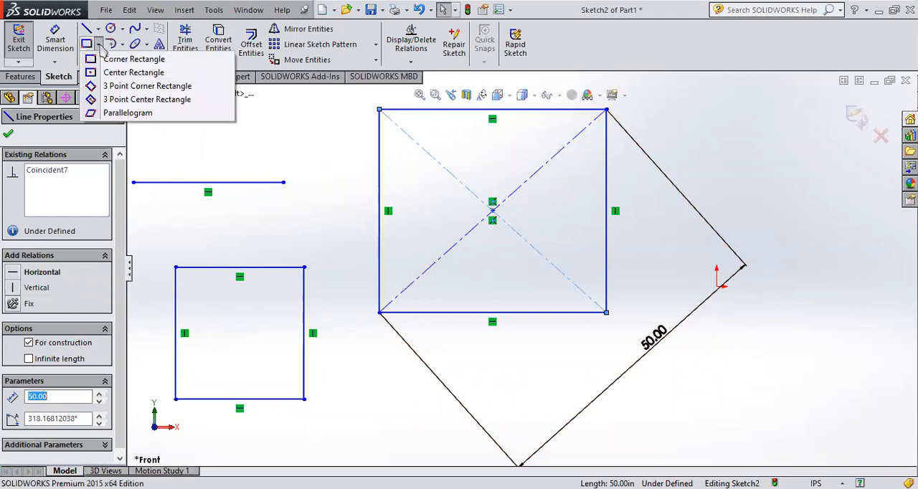
pyautogui.click(101, 46)
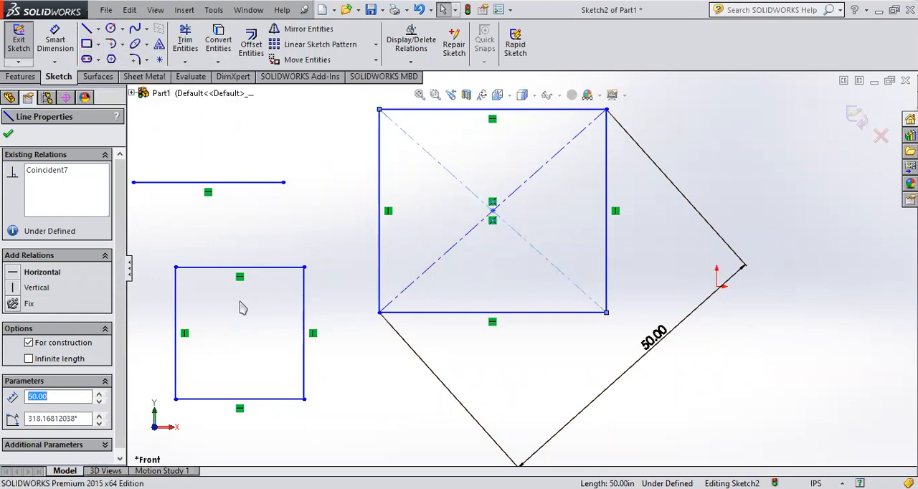
# Step: Draw two construction centerlines across the smaller rectangle, connecting its opposite corners diagonally
pyautogui.scroll(2, 587, 190)
pyautogui.scroll(-2, 332, 272)
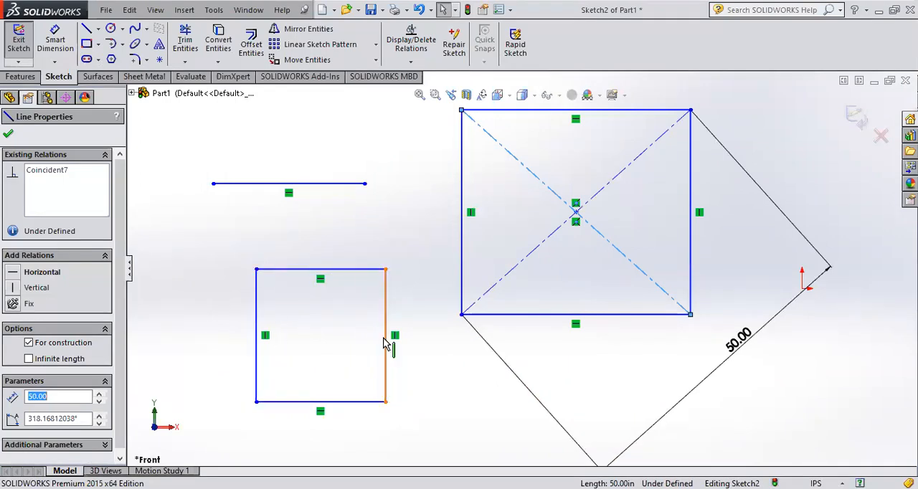
pyautogui.click(98, 30)
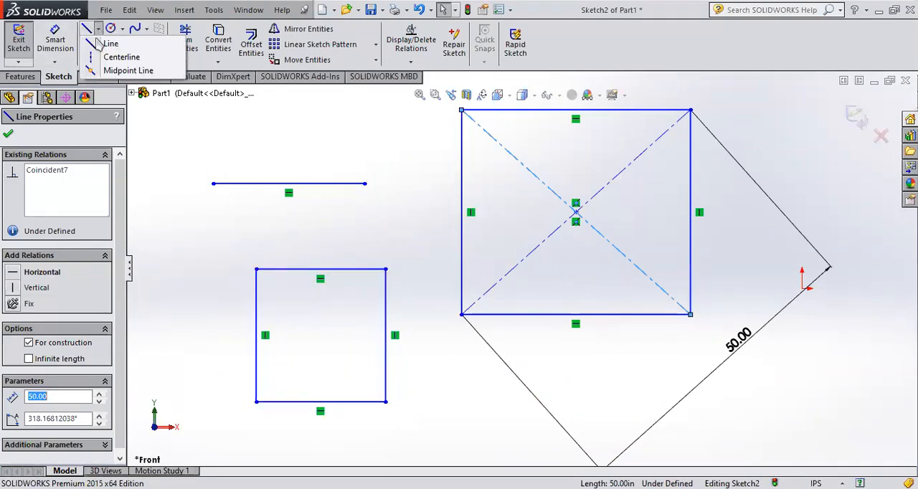
pyautogui.click(104, 54)
pyautogui.moveTo(256, 269); pyautogui.dragTo(386, 402)
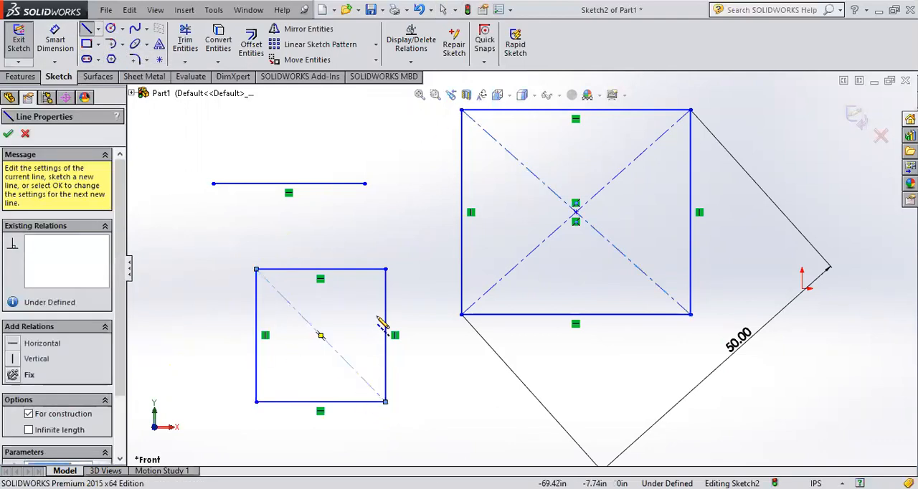
pyautogui.press('Escape')
pyautogui.click(98, 29)
pyautogui.click(108, 56)
pyautogui.moveTo(385, 269); pyautogui.dragTo(256, 402)
pyautogui.press('Escape')
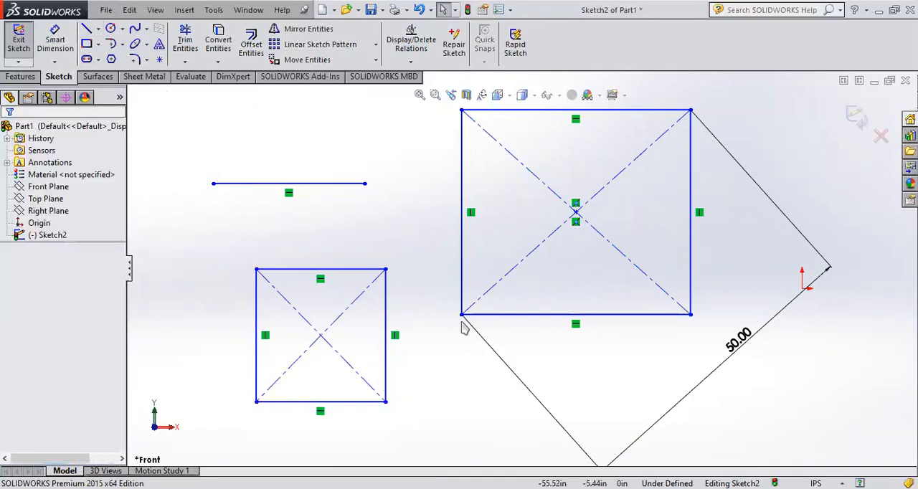
# Step: Compare the two rectangles and examine the large rectangle's diagonals, centre point and outer sides
pyautogui.scroll(2, 586, 258)
pyautogui.scroll(-2, 584, 190)
pyautogui.scroll(2, 588, 186)
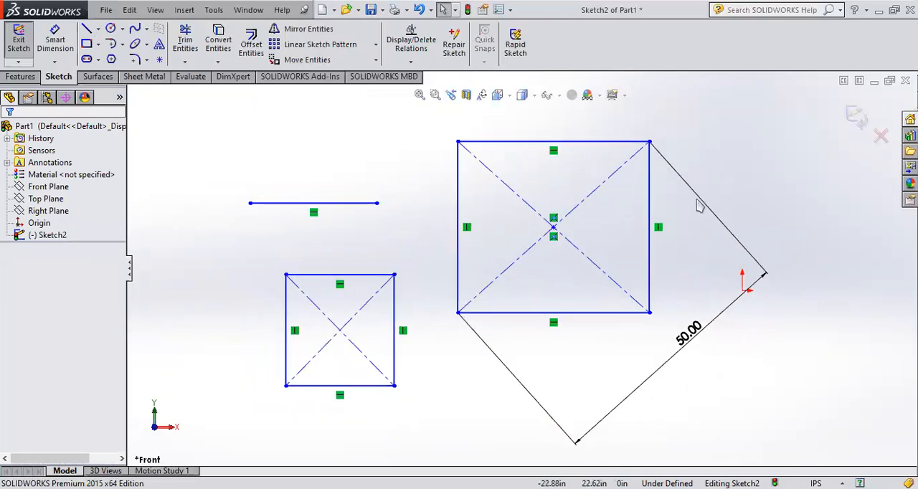
pyautogui.scroll(1, 660, 176)
pyautogui.scroll(-1, 661, 177)
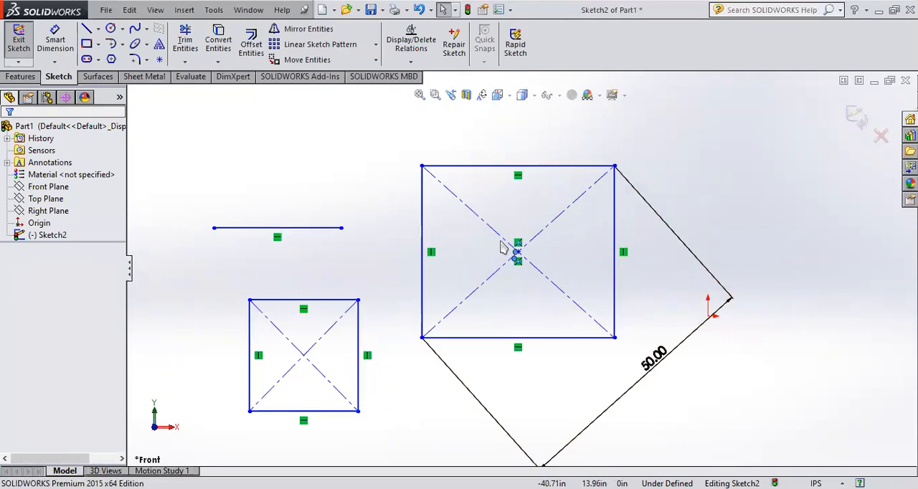
pyautogui.click(498, 272)
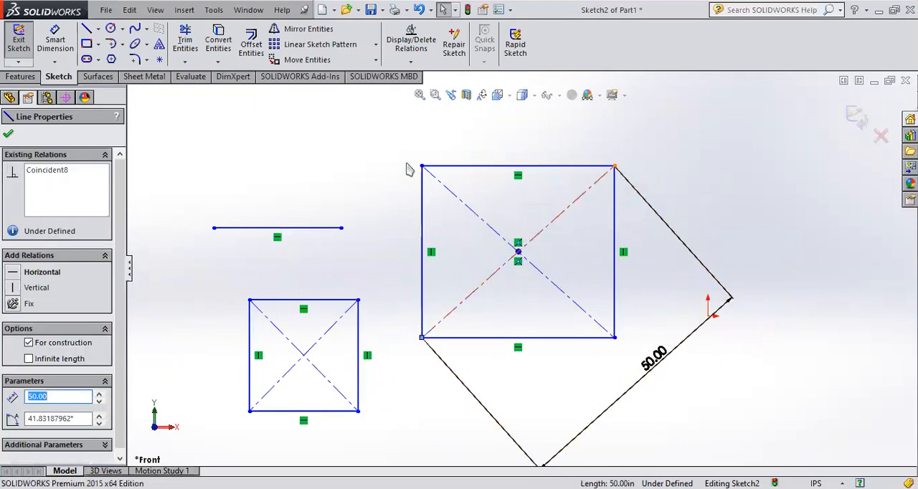
pyautogui.click(616, 255)
pyautogui.click(554, 167)
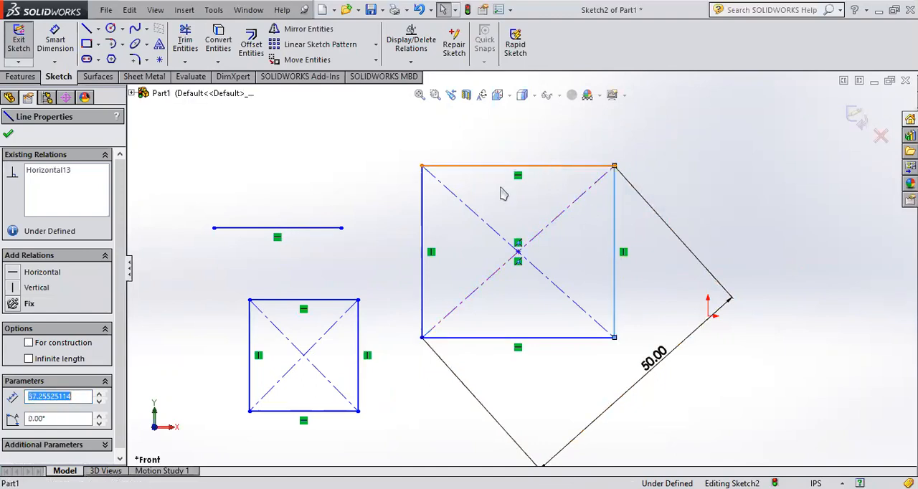
pyautogui.click(424, 224)
pyautogui.click(773, 201)
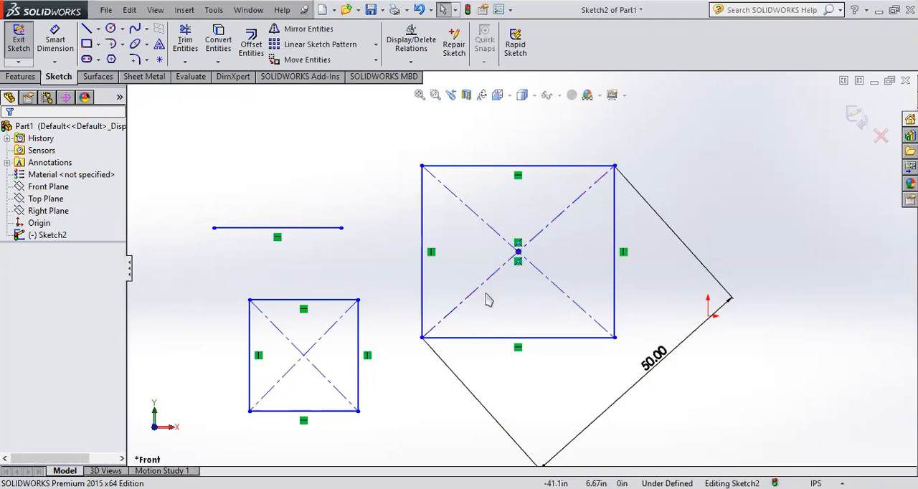
pyautogui.click(561, 289)
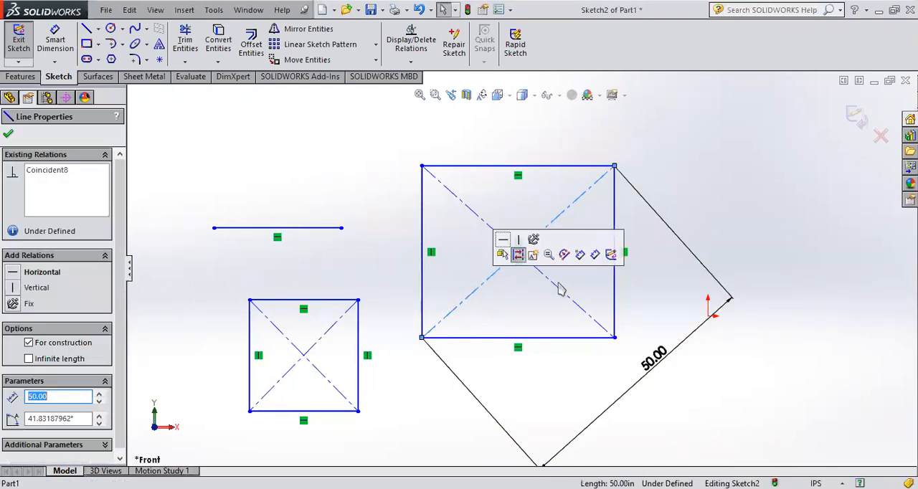
pyautogui.click(434, 143)
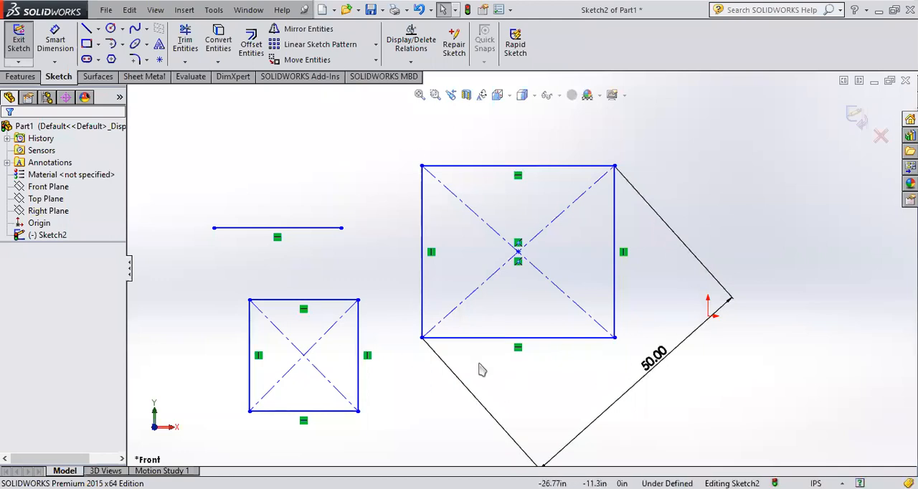
# Step: View both rectangles at an angle and return Sketch2 to its face-on orientation
pyautogui.moveTo(785, 256)
pyautogui.mouseDown(button='middle')
pyautogui.moveTo(744, 290)
pyautogui.moveTo(543, 231)
pyautogui.mouseUp(button='middle')
pyautogui.moveTo(528, 200)
pyautogui.mouseDown(button='middle')
pyautogui.moveTo(503, 190)
pyautogui.moveTo(578, 231)
pyautogui.mouseUp(button='middle')
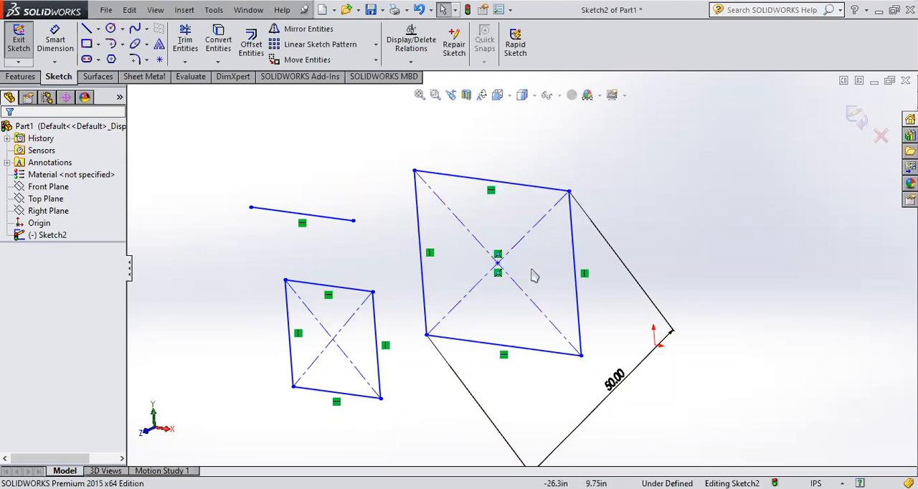
pyautogui.moveTo(526, 348)
pyautogui.mouseDown(button='middle')
pyautogui.moveTo(582, 308)
pyautogui.moveTo(638, 238)
pyautogui.mouseUp(button='middle')
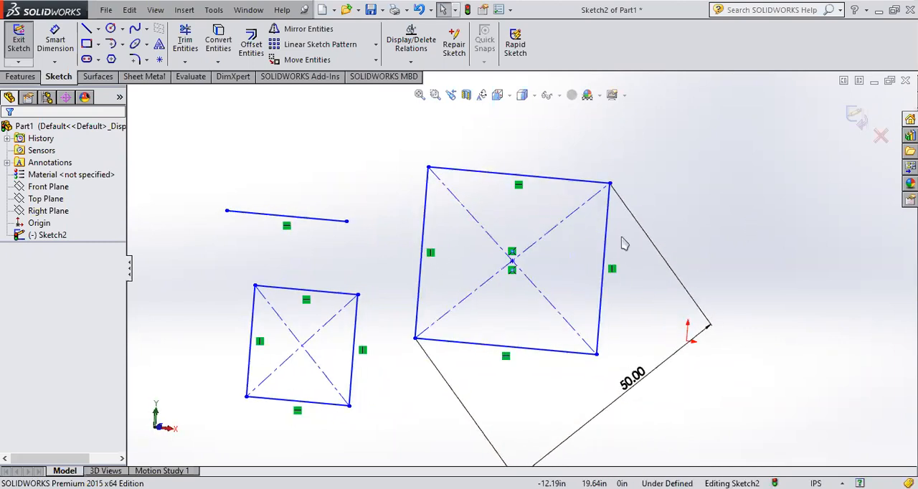
pyautogui.click(22, 238)
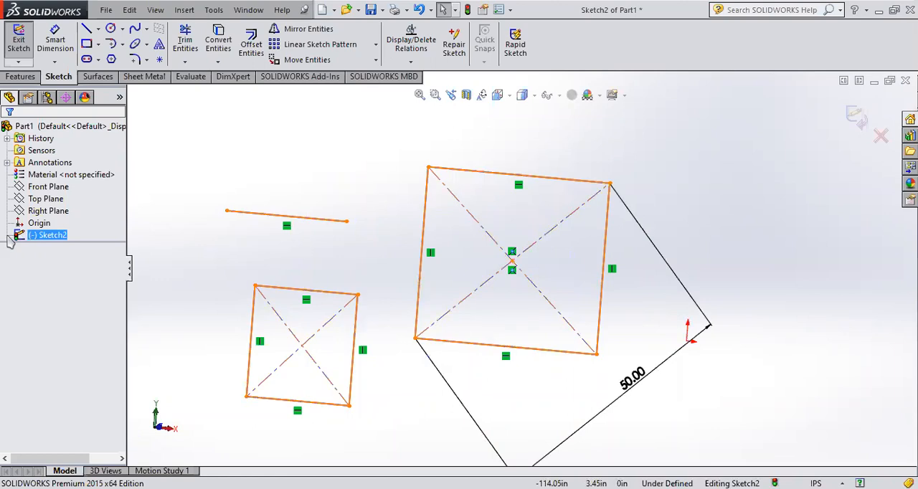
pyautogui.click(50, 218)
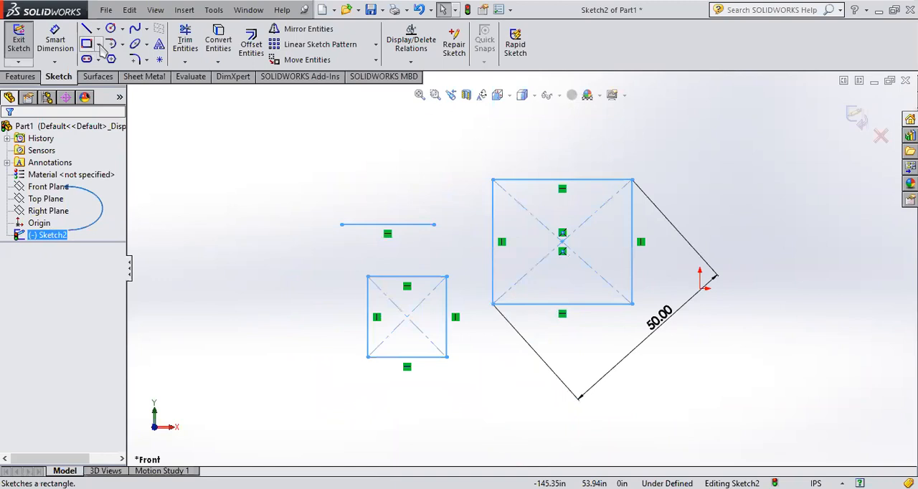
pyautogui.click(98, 44)
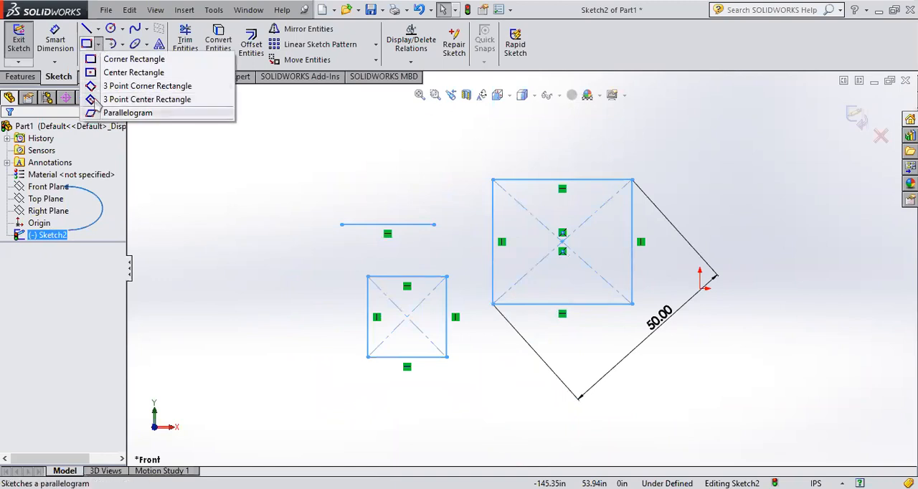
pyautogui.click(100, 45)
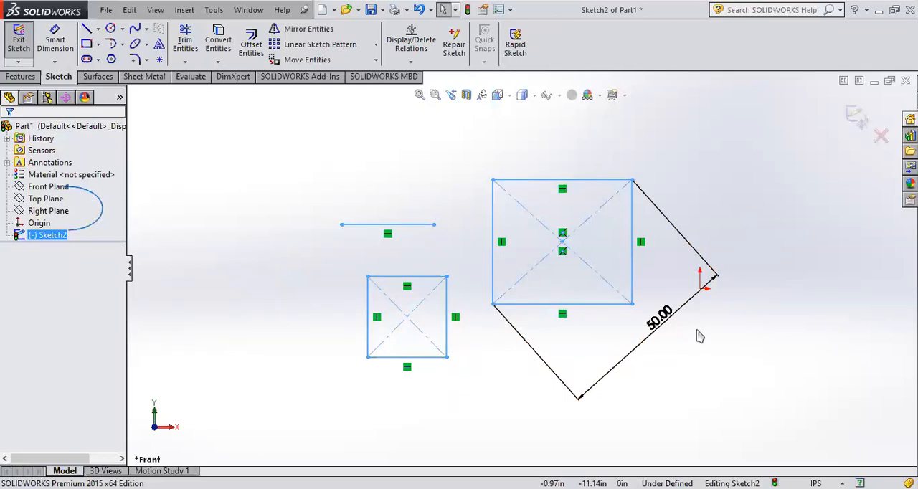
pyautogui.click(453, 388)
pyautogui.moveTo(454, 387); pyautogui.dragTo(342, 264)
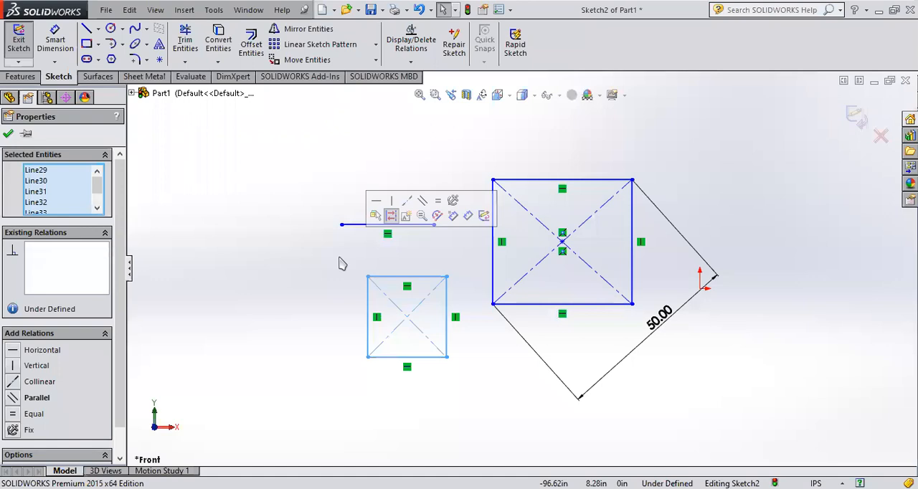
pyautogui.click(514, 388)
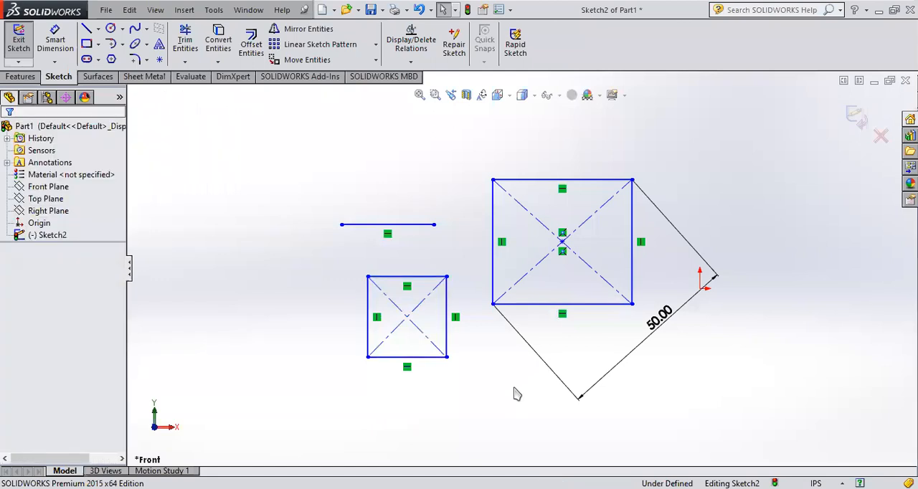
# Step: Dimension one construction diagonal of the smaller rectangle with Smart Dimension at 50 in
pyautogui.click(57, 45)
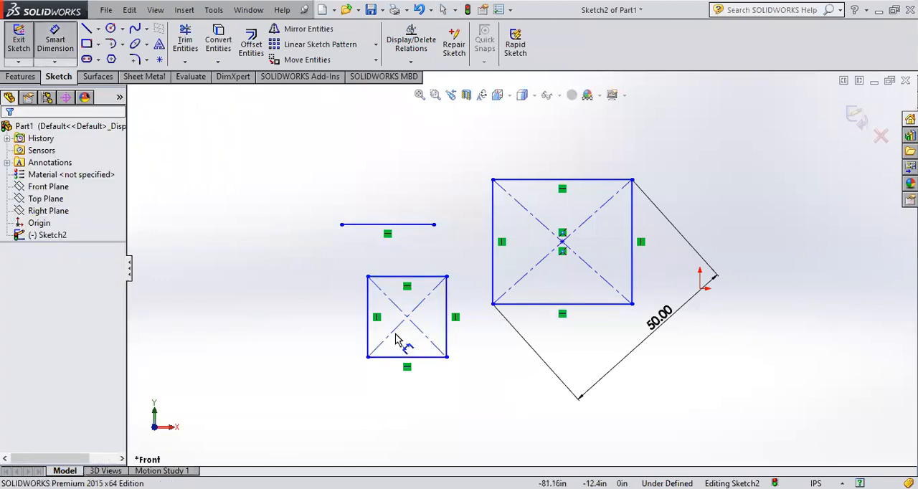
pyautogui.click(393, 332)
pyautogui.click(467, 393)
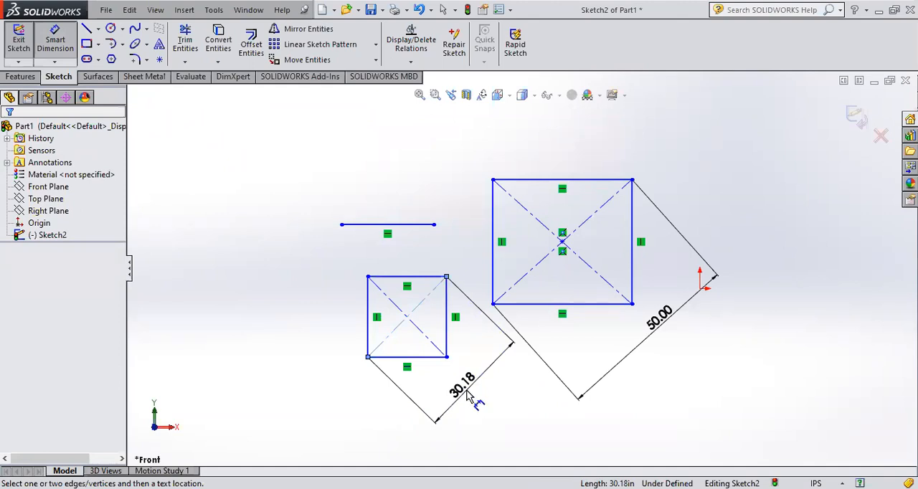
pyautogui.press('Return')
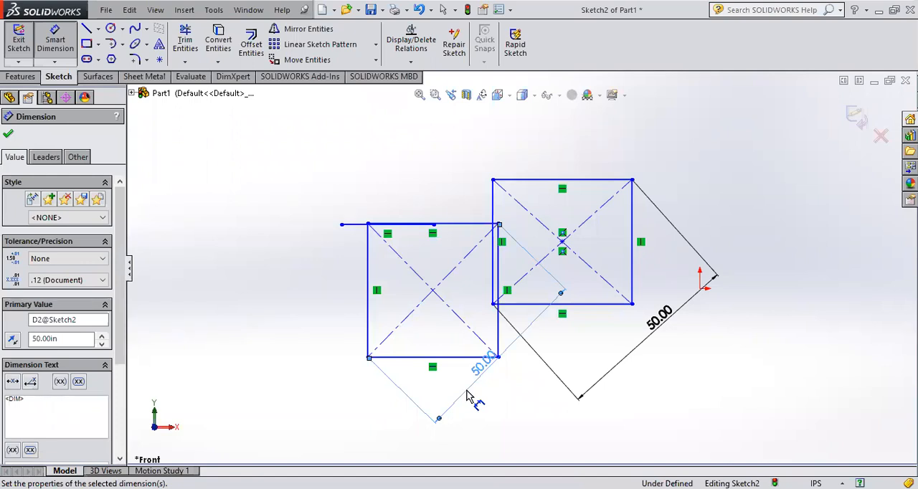
# Step: Undo and redo the smaller rectangle's diagonal resize to compare both sizes, and remove its diagonal dimension
pyautogui.hotkey('ctrl', 'z')
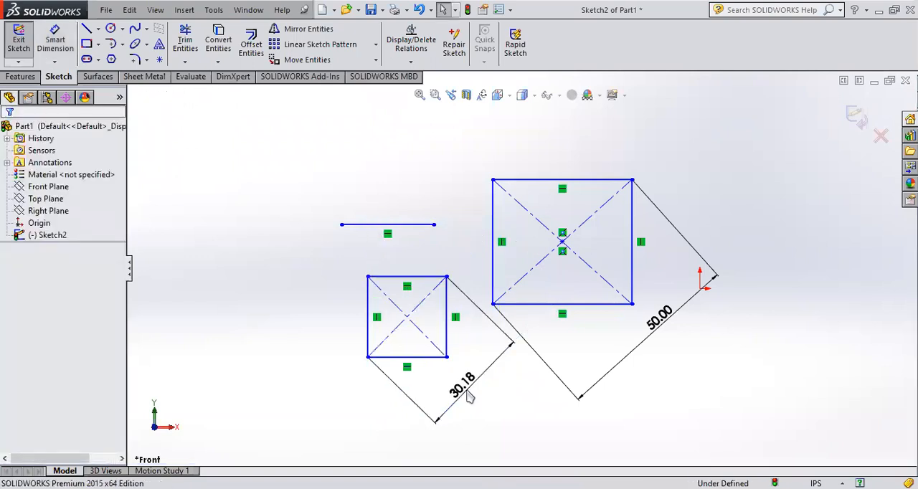
pyautogui.hotkey('ctrl', 'y')
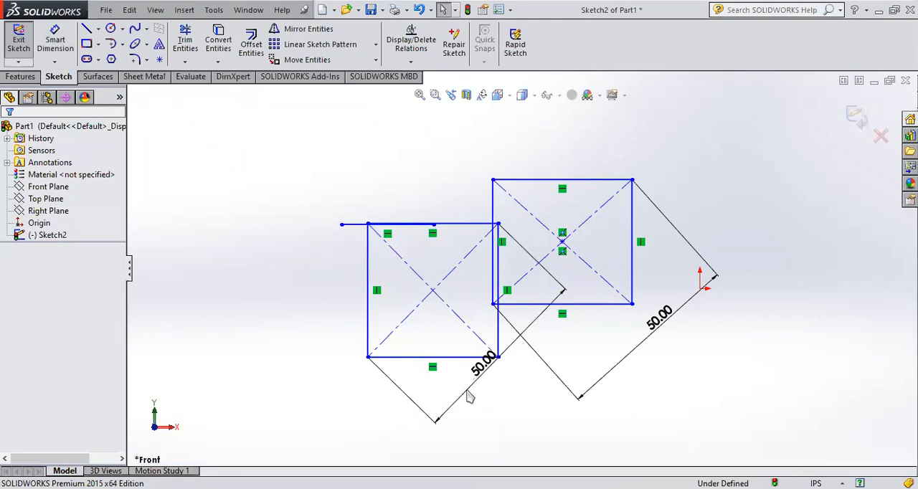
pyautogui.hotkey('ctrl', 'z')
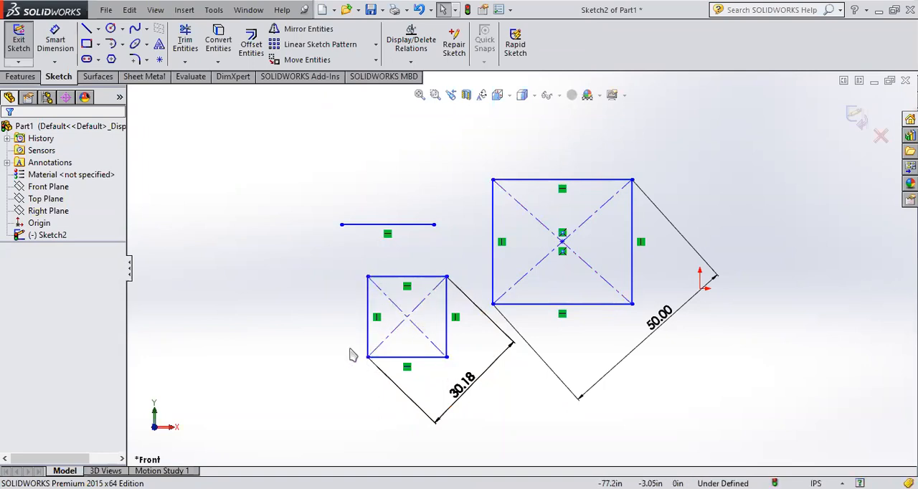
pyautogui.hotkey('ctrl', 'z')
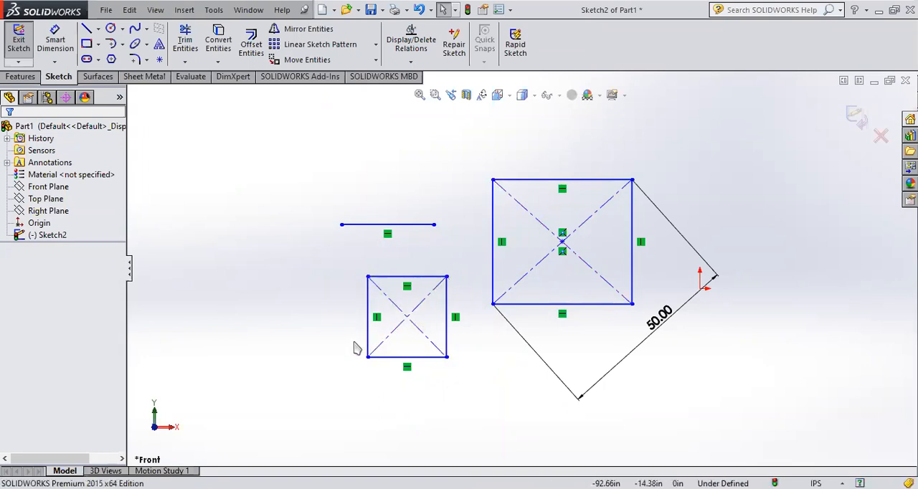
# Step: Replace the smaller rectangle's construction diagonals with two solid lines connecting its opposite corners
pyautogui.hotkey('ctrl', 'z')
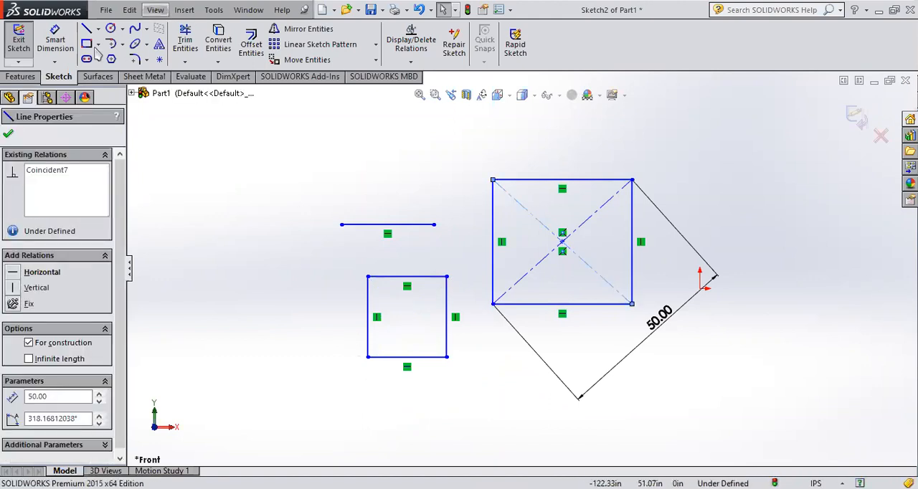
pyautogui.click(368, 276)
pyautogui.click(447, 277)
pyautogui.click(368, 357)
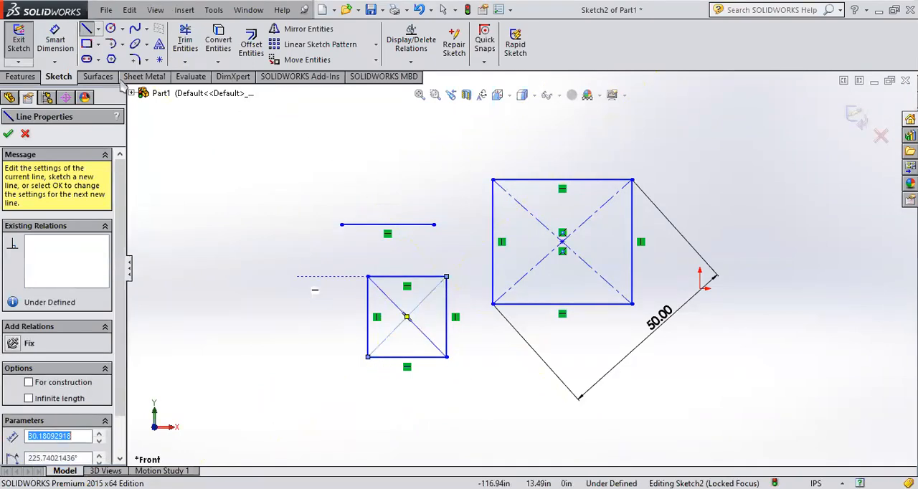
# Step: Try a 50 in Smart Dimension on a solid diagonal of the smaller rectangle and undo the resize
pyautogui.click(60, 43)
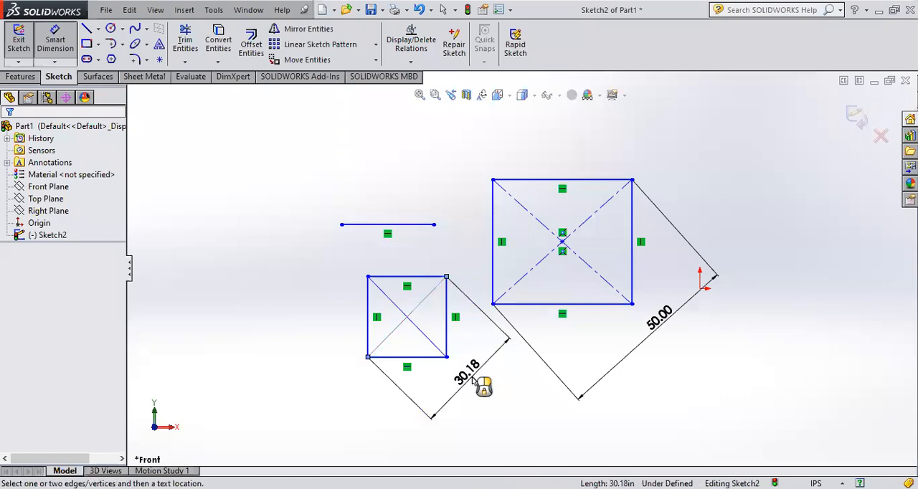
pyautogui.click(474, 384)
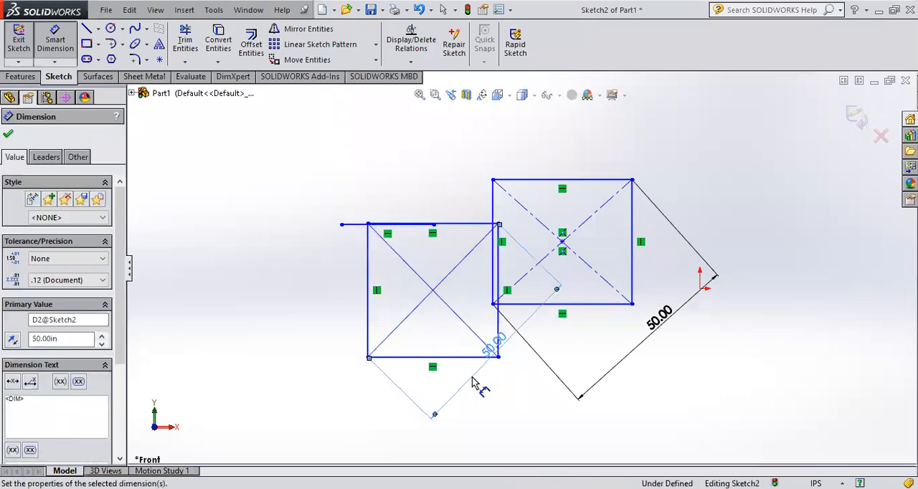
pyautogui.press('Escape')
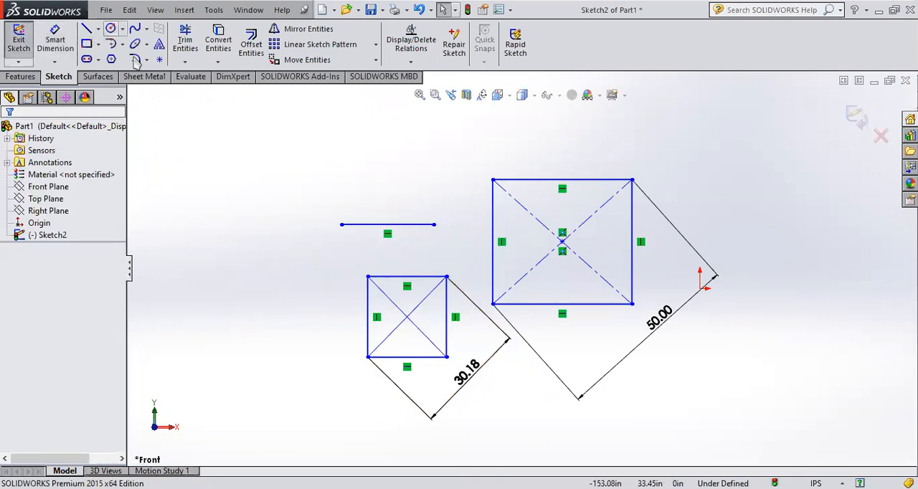
# Step: Delete the large rectangle with its dimension and the separate horizontal line, keeping only the smaller rectangle
pyautogui.moveTo(754, 350); pyautogui.dragTo(482, 133)
pyautogui.press('Delete')
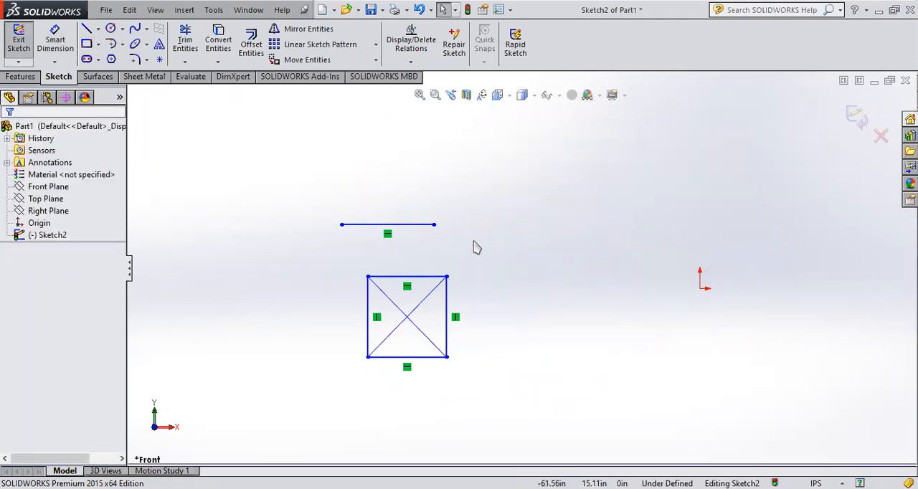
pyautogui.moveTo(477, 247); pyautogui.dragTo(323, 185)
pyautogui.press('Delete')
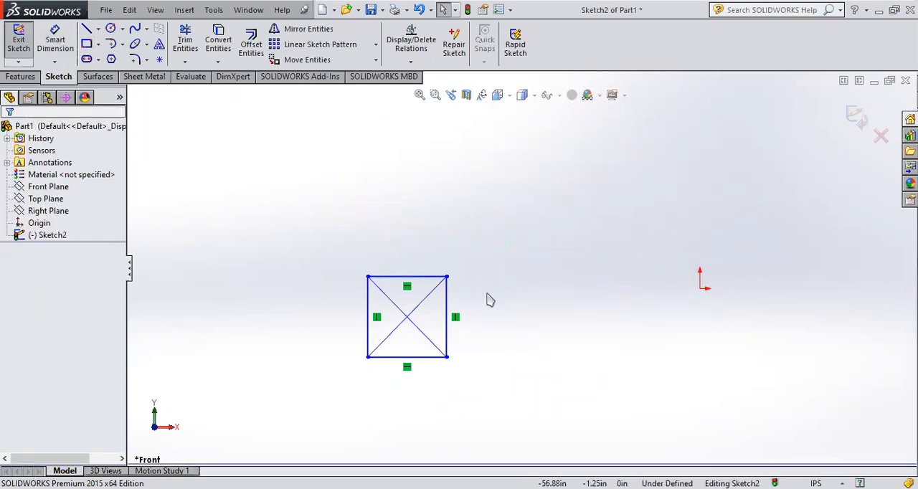
# Step: Exit the sketch and try to extrude Sketch2 with its solid diagonals, inspecting the enclosed regions at an angle
pyautogui.scroll(-3, 414, 326)
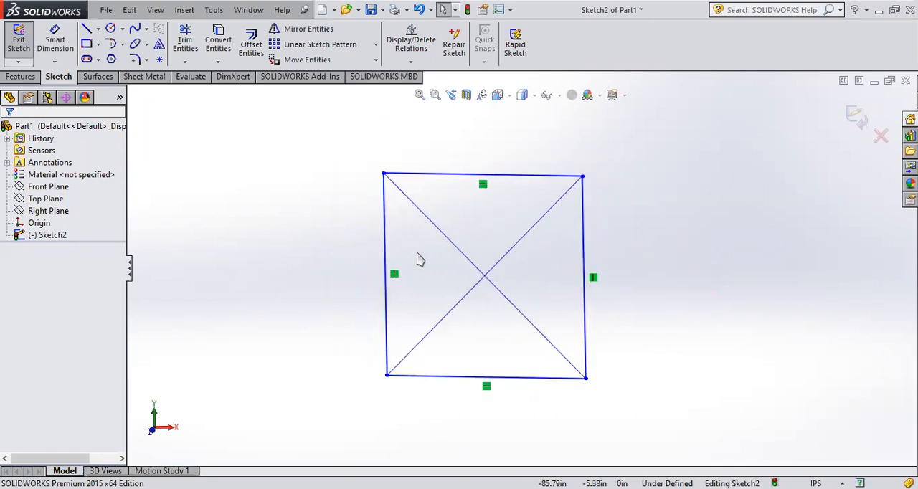
pyautogui.scroll(3, 689, 255)
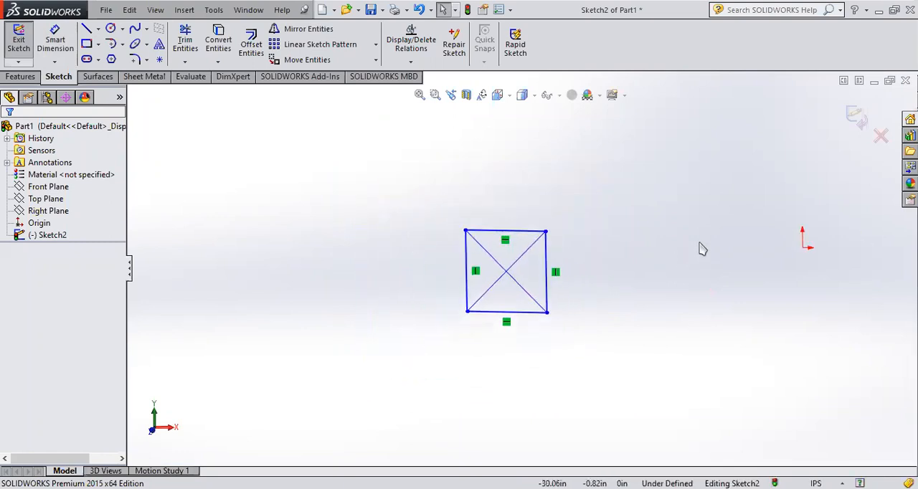
pyautogui.click(857, 117)
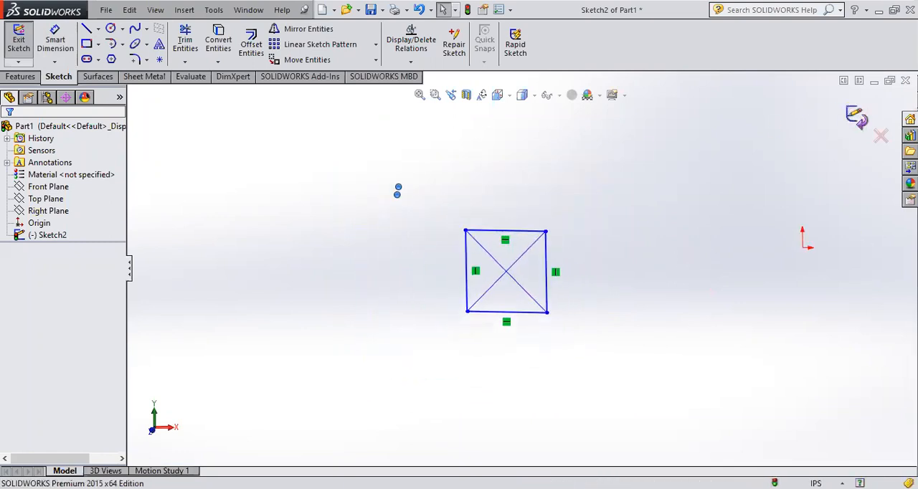
pyautogui.click(21, 238)
pyautogui.click(25, 49)
pyautogui.moveTo(587, 290); pyautogui.dragTo(567, 325, button='middle')
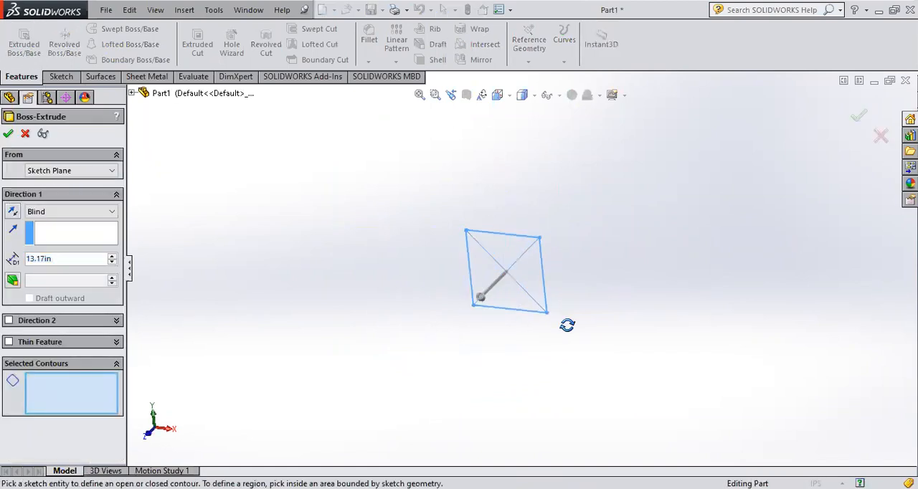
pyautogui.moveTo(601, 273); pyautogui.dragTo(556, 326, button='middle')
pyautogui.scroll(-5, 530, 298)
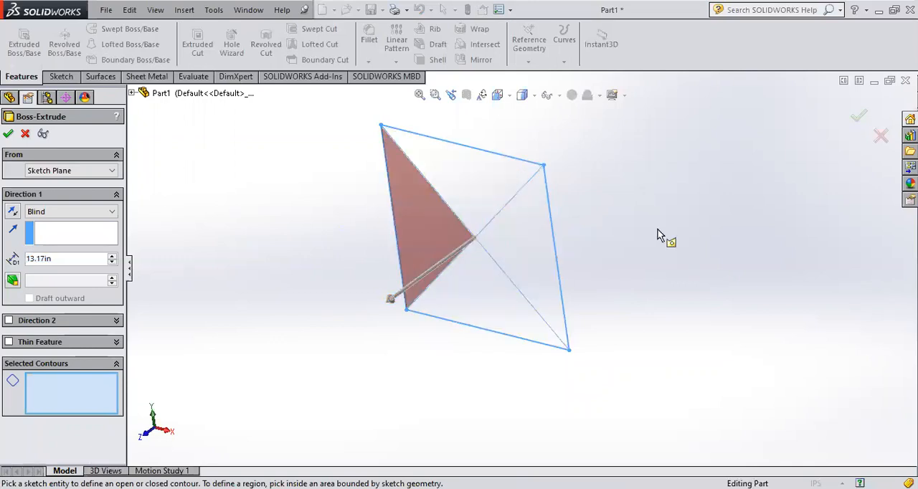
pyautogui.click(881, 136)
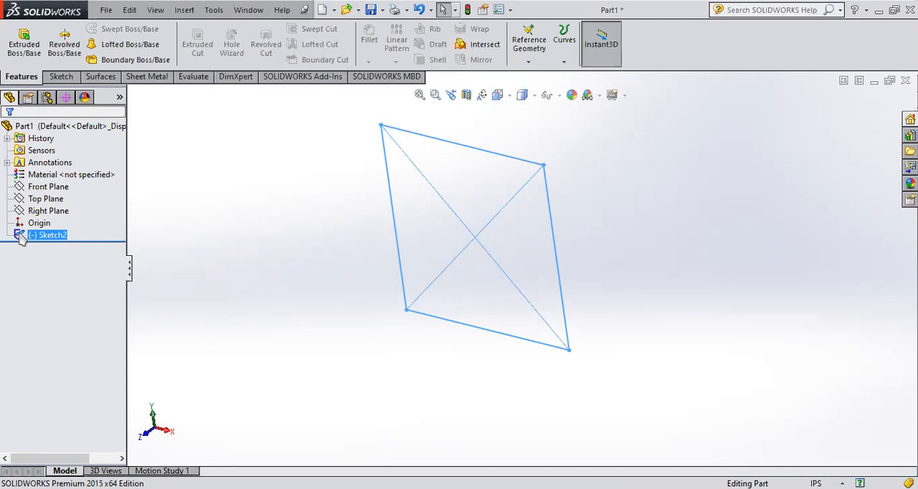
# Step: Reopen Sketch2 for editing in a face-on view and delete the rectangle together with its solid diagonals
pyautogui.click(55, 211)
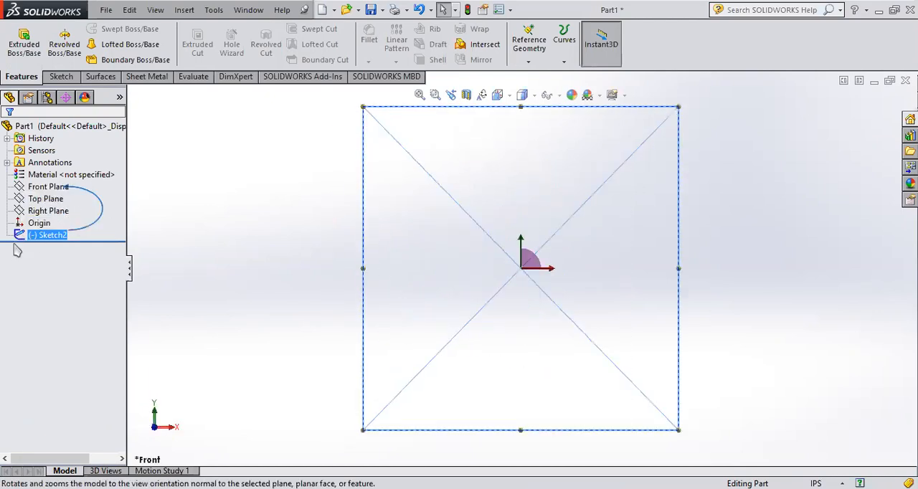
pyautogui.click(40, 235)
pyautogui.click(34, 205)
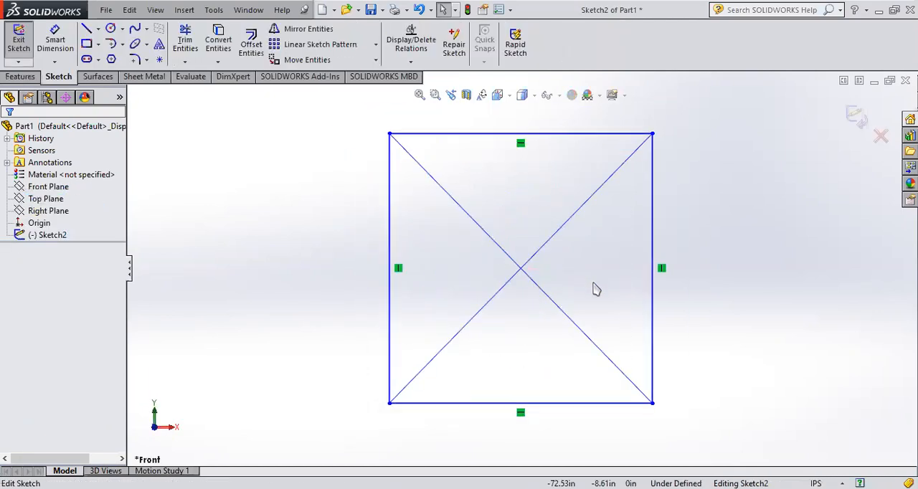
pyautogui.scroll(4, 597, 281)
pyautogui.click(86, 29)
pyautogui.moveTo(588, 351); pyautogui.dragTo(334, 139)
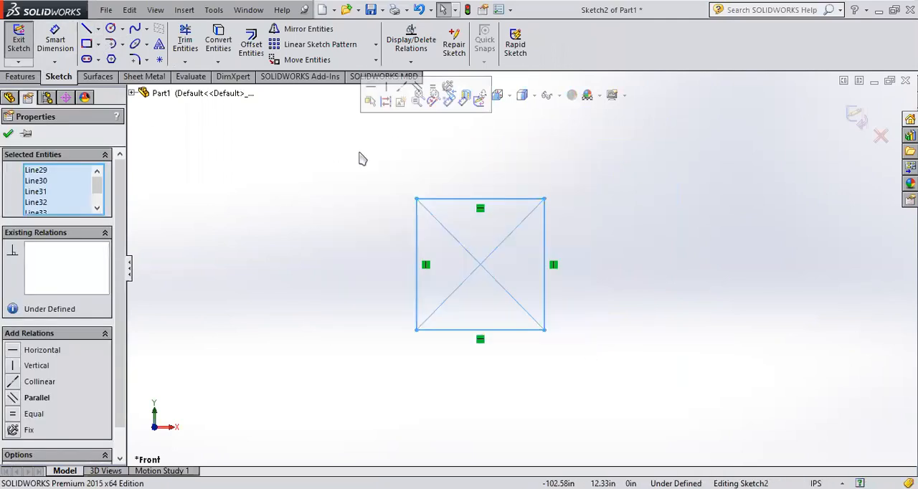
pyautogui.press('Delete')
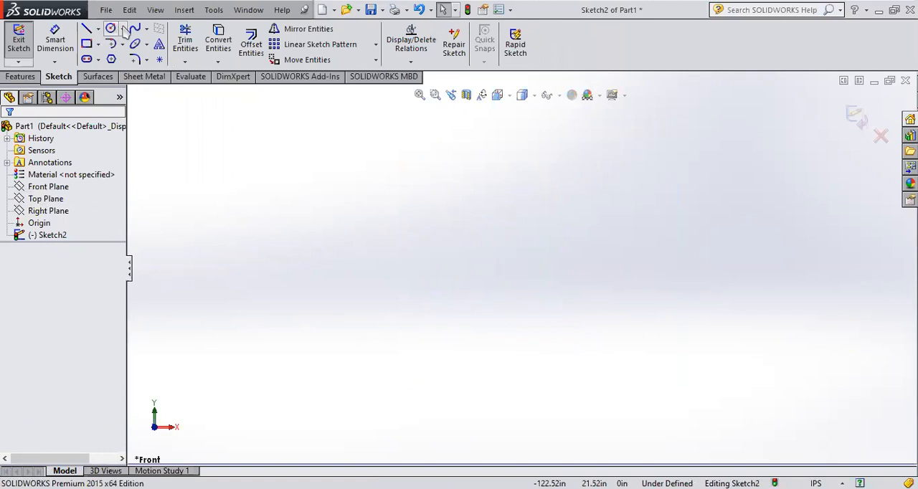
# Step: Draw a center-based circle with a radius of about 25.25 in in the empty Sketch2
pyautogui.click(124, 30)
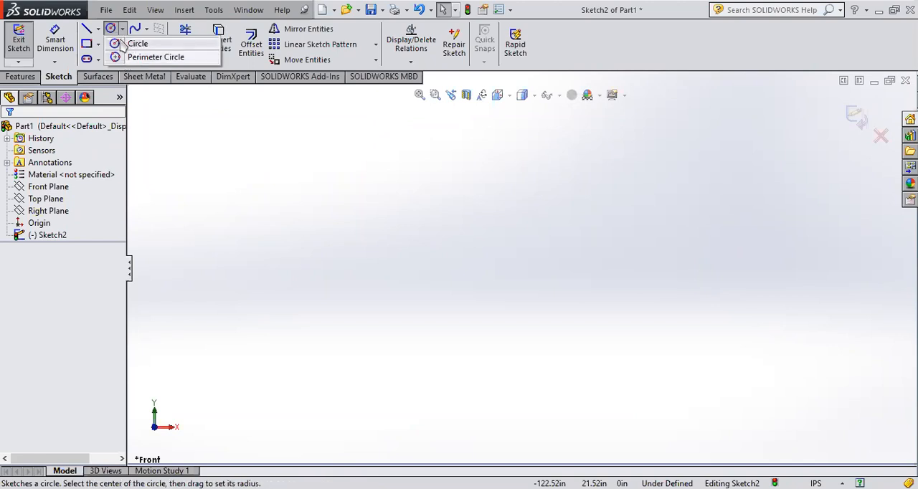
pyautogui.click(117, 45)
pyautogui.click(431, 281)
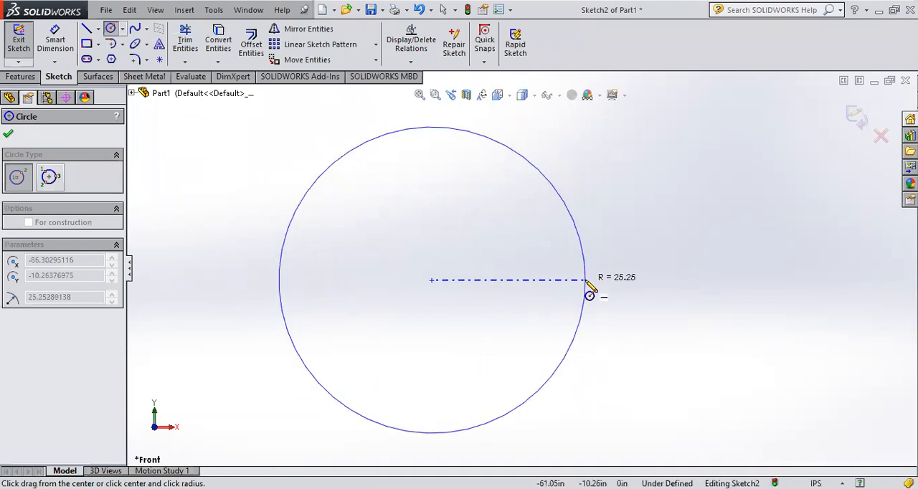
pyautogui.click(585, 282)
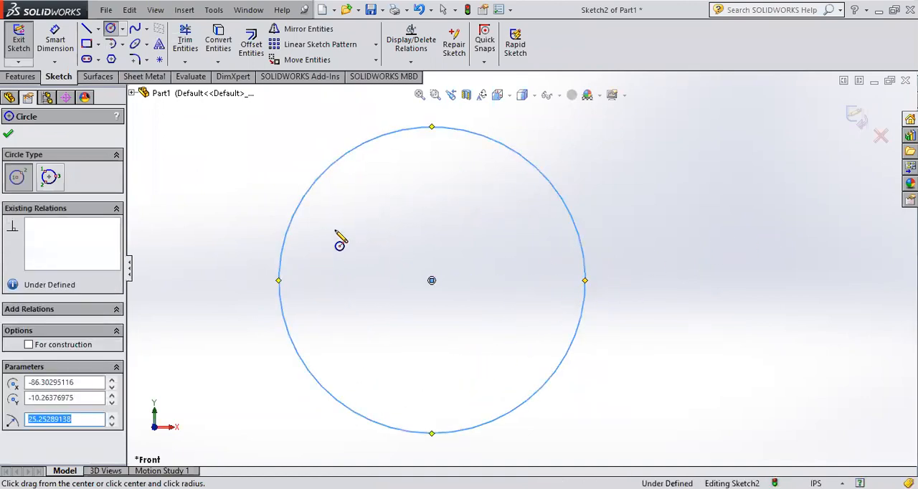
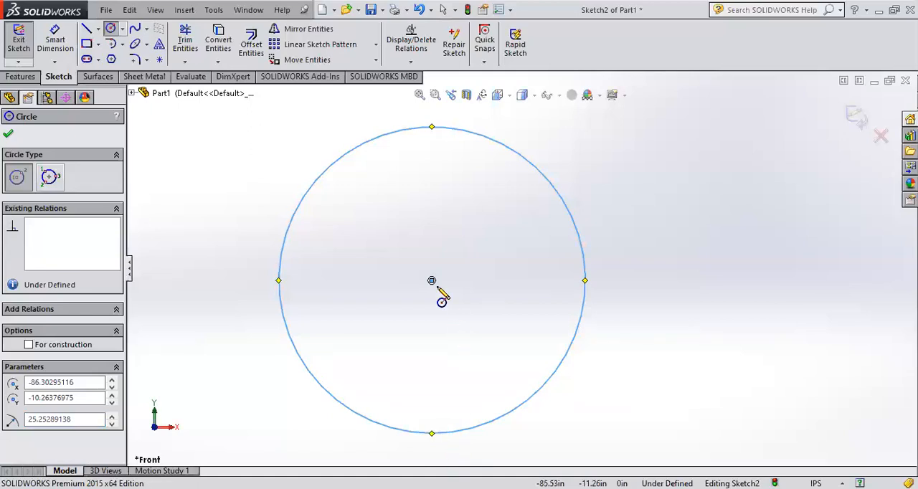
# Step: Draw an open five-point spline beside the circle, starting below the origin and waving up to about (87, 30) in
pyautogui.click(123, 29)
pyautogui.click(123, 28)
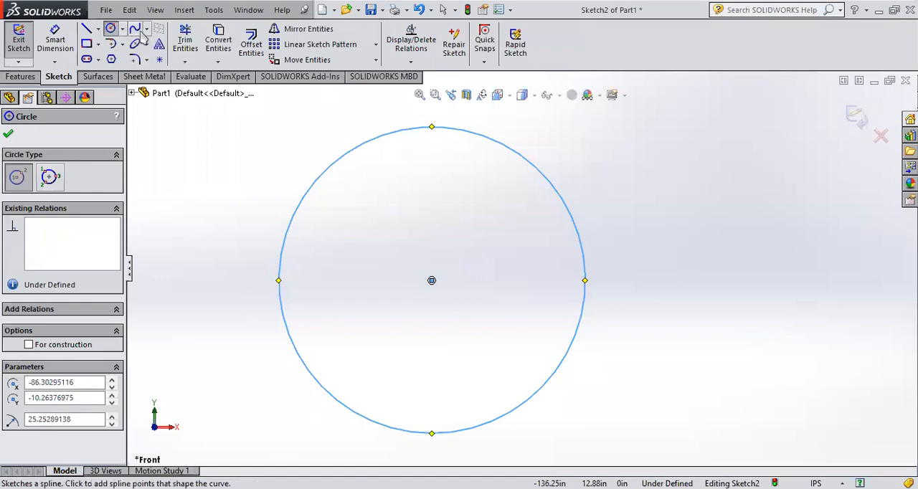
pyautogui.click(146, 30)
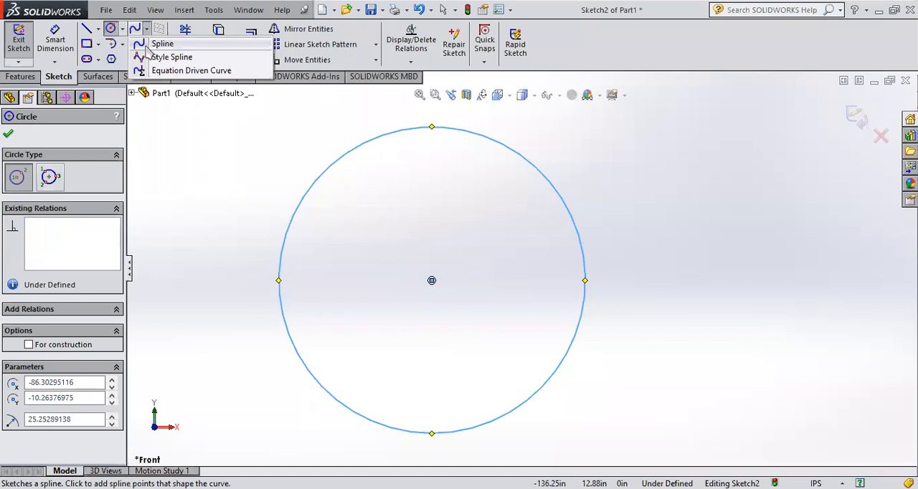
pyautogui.click(147, 44)
pyautogui.scroll(5, 718, 291)
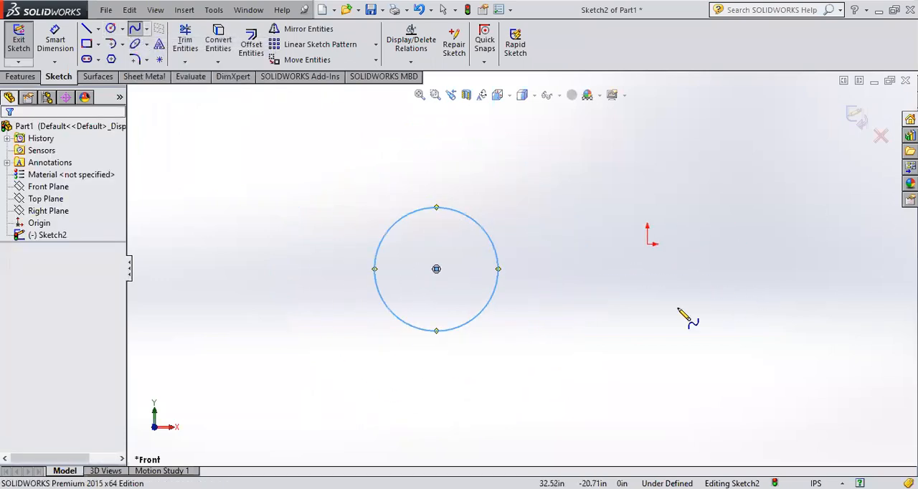
pyautogui.click(637, 312)
pyautogui.click(724, 245)
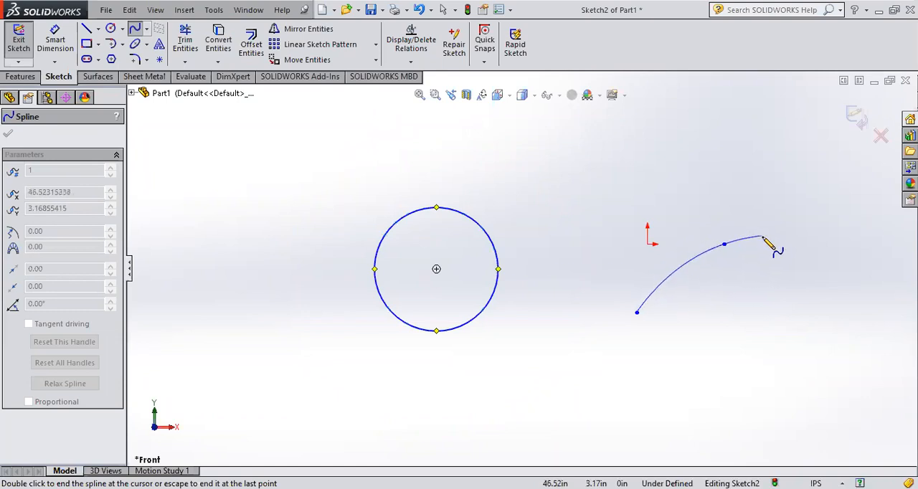
pyautogui.click(784, 255)
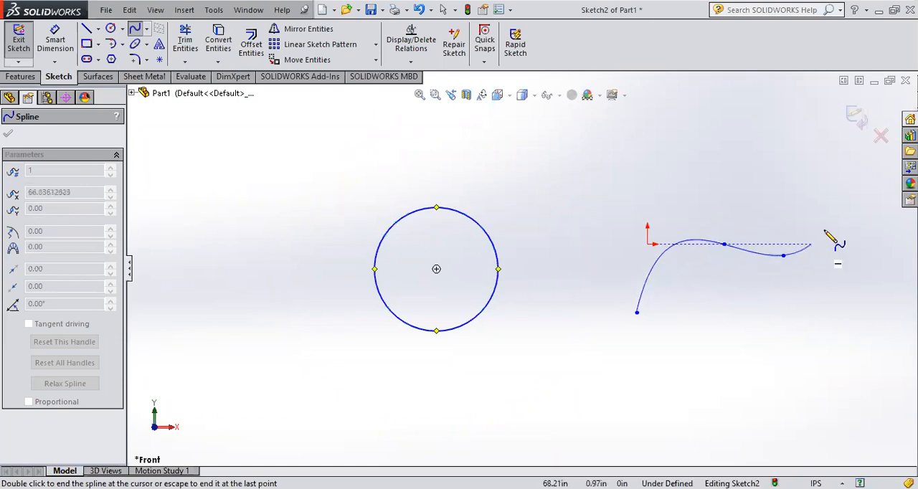
pyautogui.click(828, 157)
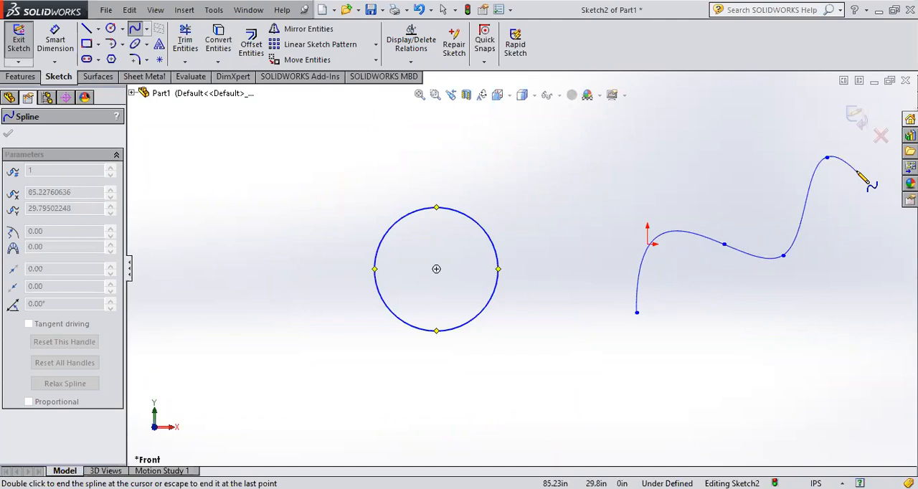
pyautogui.doubleClick(863, 171)
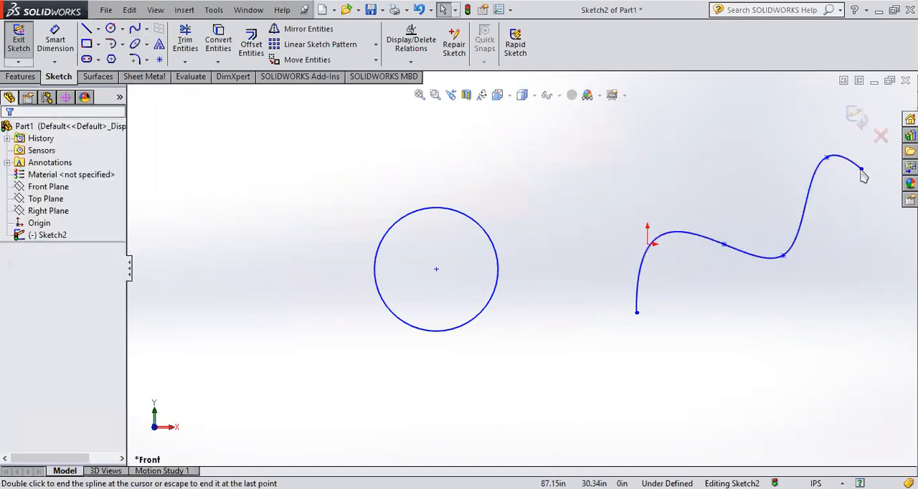
pyautogui.scroll(-3, 767, 207)
pyautogui.scroll(1, 754, 251)
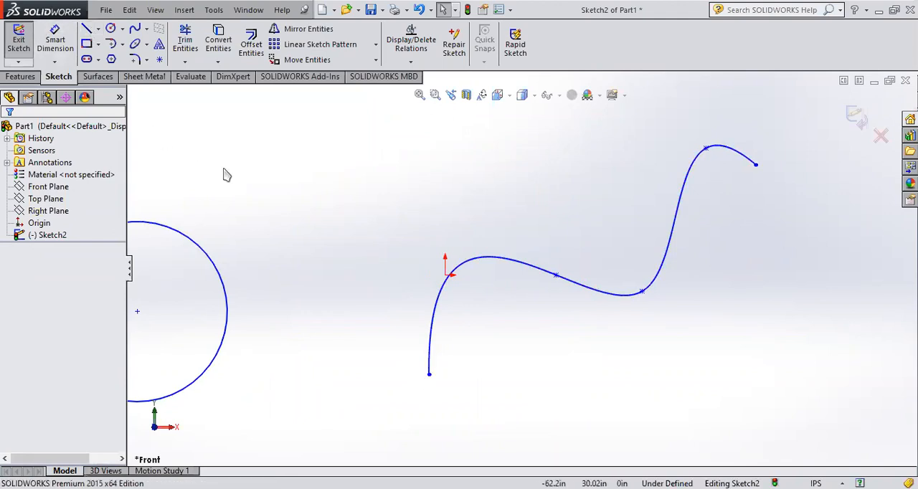
pyautogui.click(111, 30)
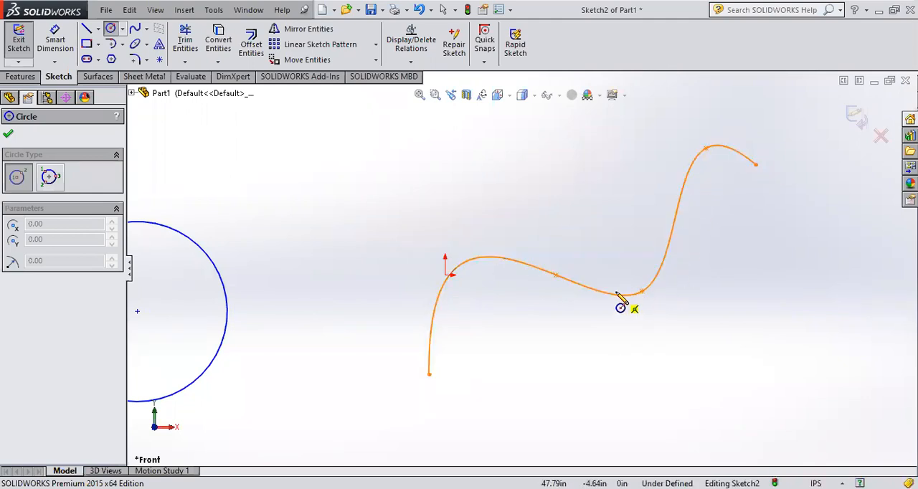
pyautogui.scroll(-2, 488, 355)
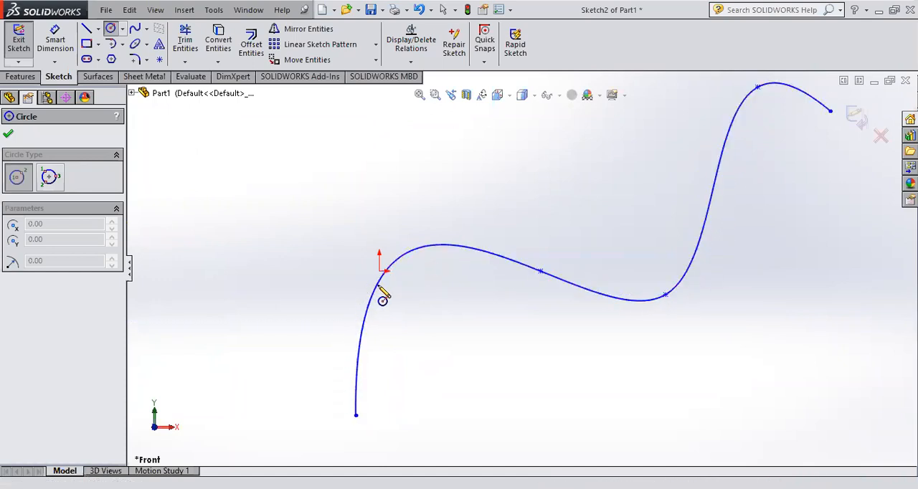
pyautogui.scroll(5, 550, 269)
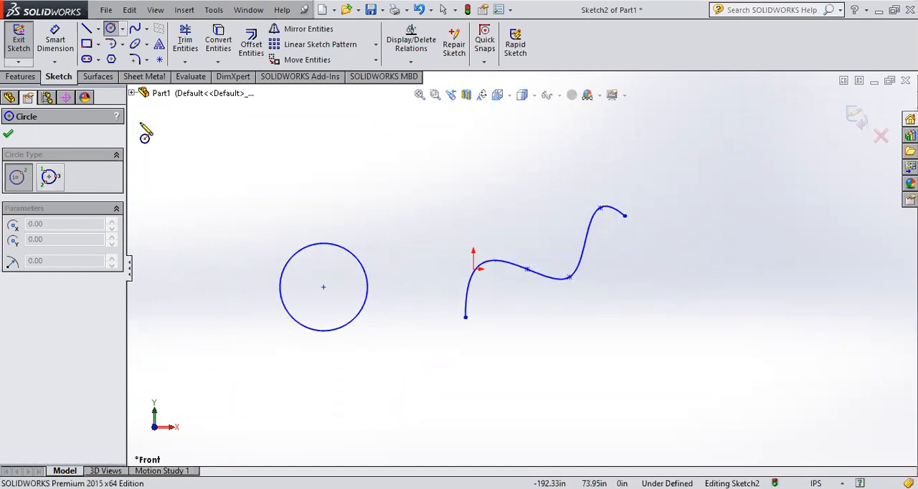
# Step: Draw a second open five-point spline to the right of the first, starting at about (48, -63) in and winding upward
pyautogui.click(134, 29)
pyautogui.scroll(2, 656, 359)
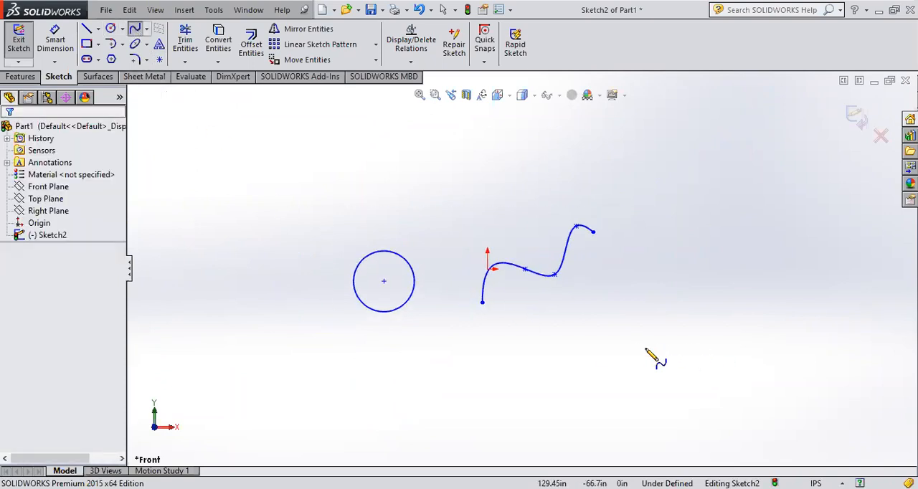
pyautogui.scroll(-1, 594, 345)
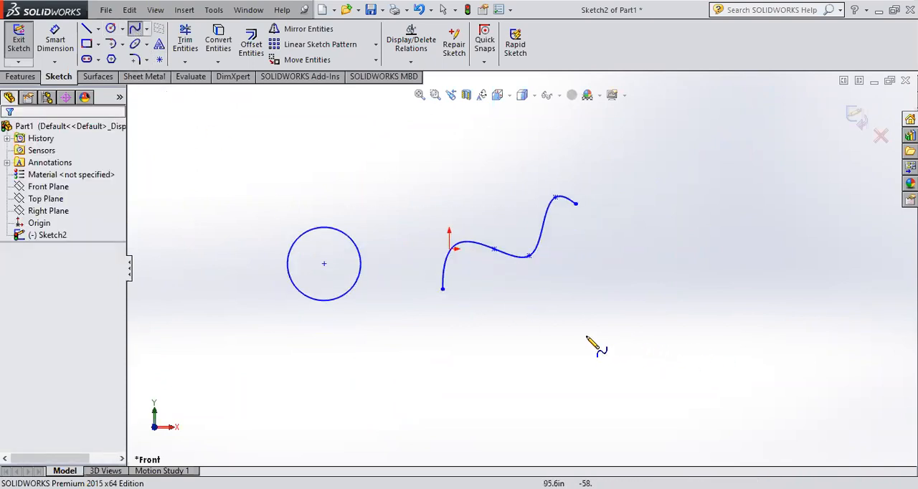
pyautogui.click(519, 341)
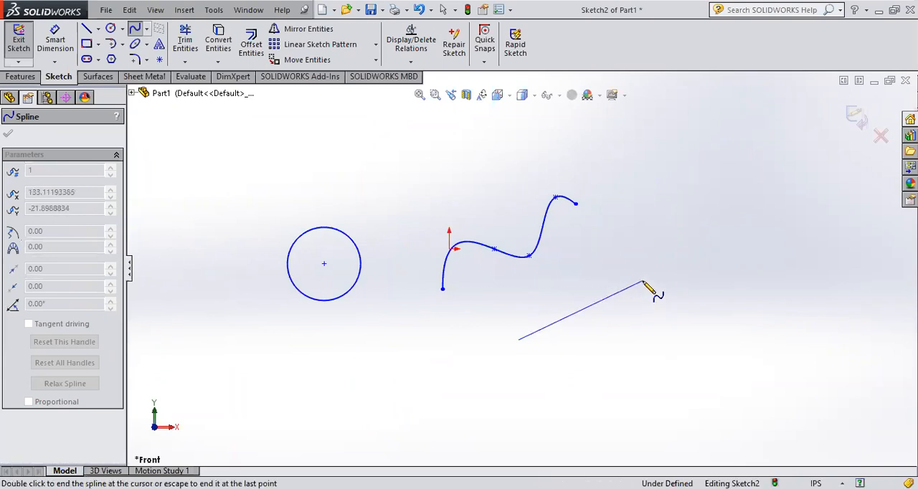
pyautogui.click(643, 282)
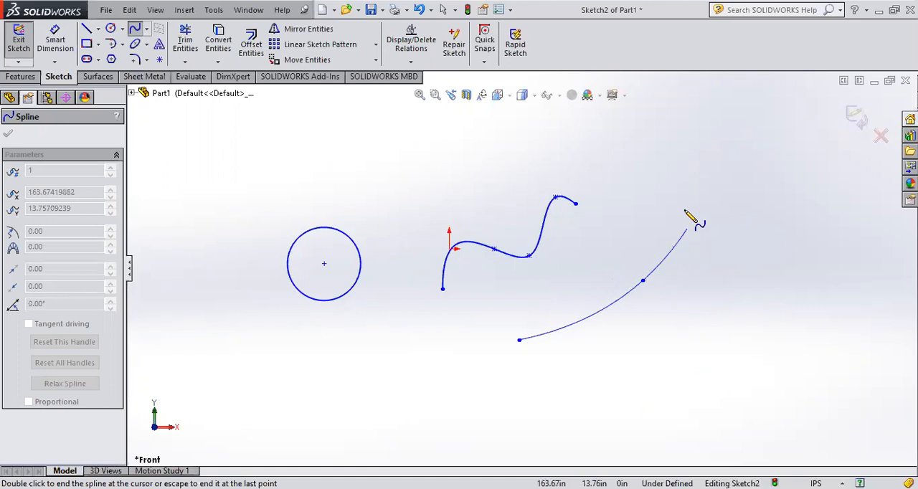
pyautogui.click(638, 224)
pyautogui.click(731, 190)
pyautogui.click(791, 121)
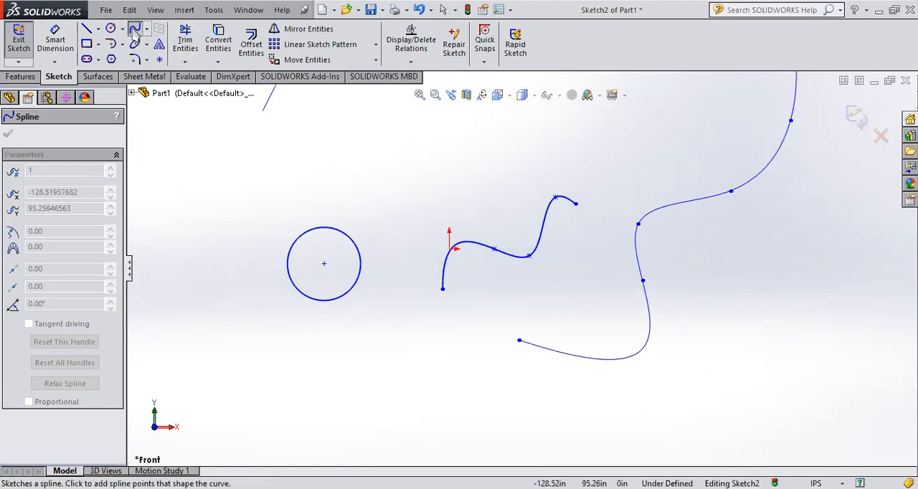
pyautogui.click(134, 29)
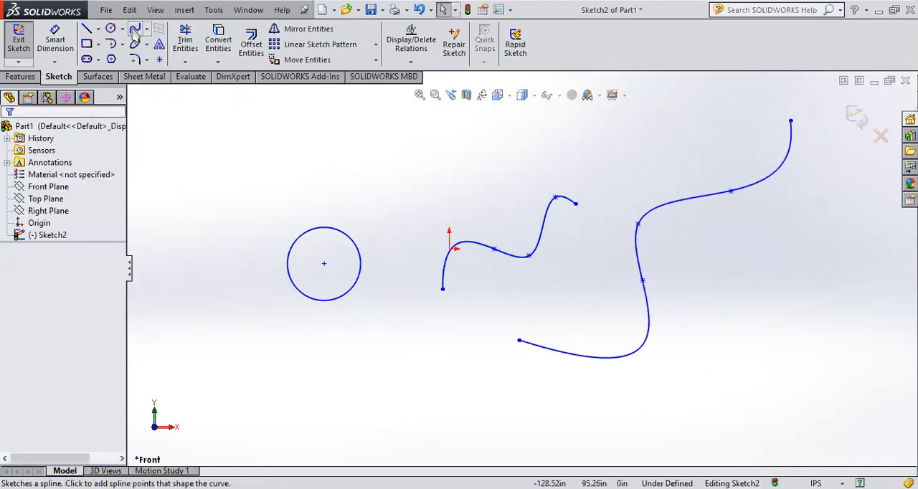
# Step: Examine the tangent handles on an interior point of the second spline and on the first spline's three interior points
pyautogui.click(730, 192)
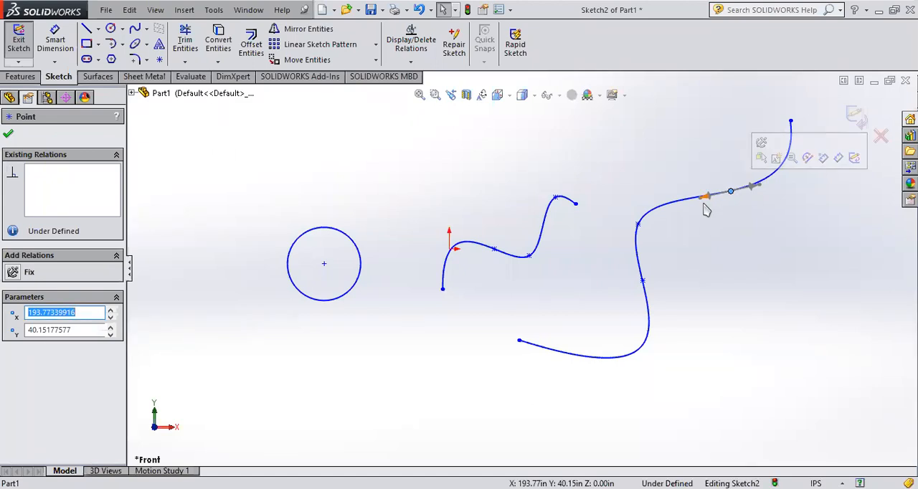
pyautogui.click(563, 279)
pyautogui.scroll(-4, 530, 245)
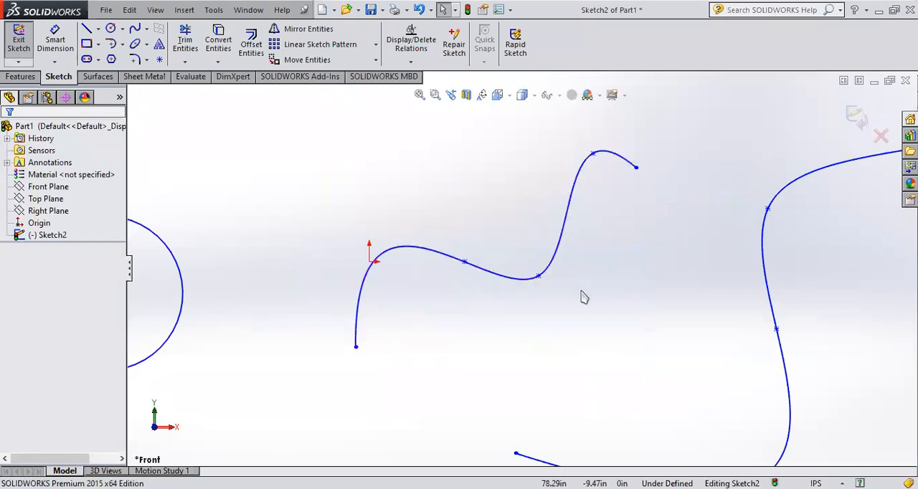
pyautogui.click(465, 264)
pyautogui.click(539, 276)
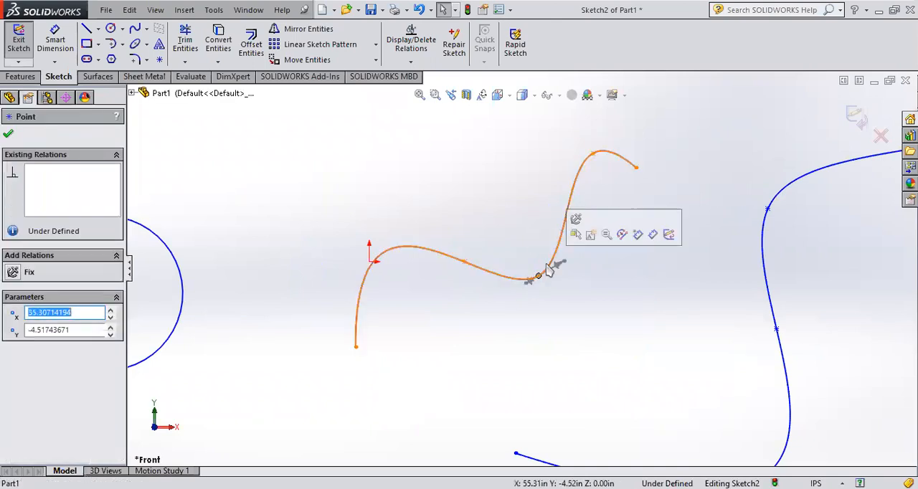
pyautogui.click(593, 154)
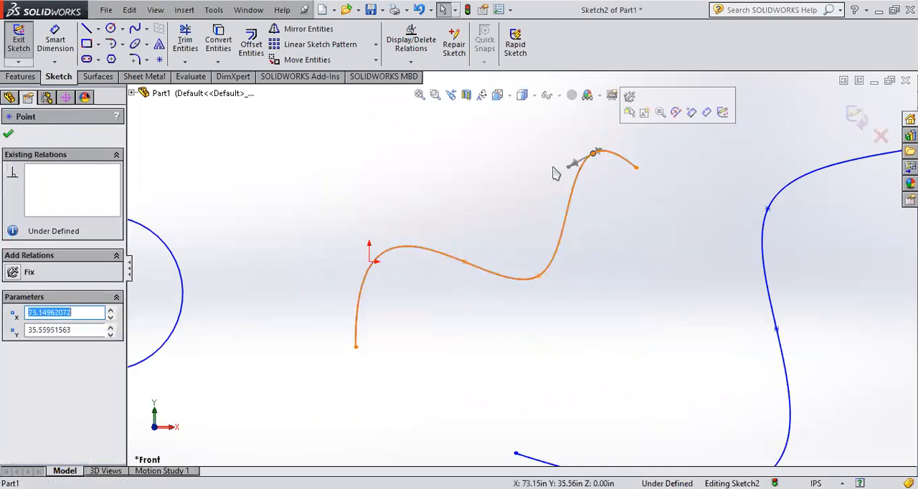
pyautogui.click(465, 264)
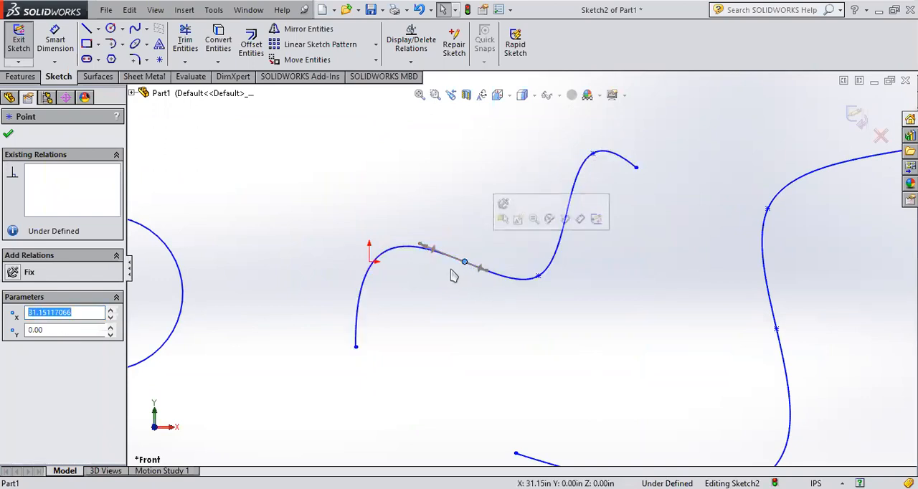
pyautogui.click(567, 304)
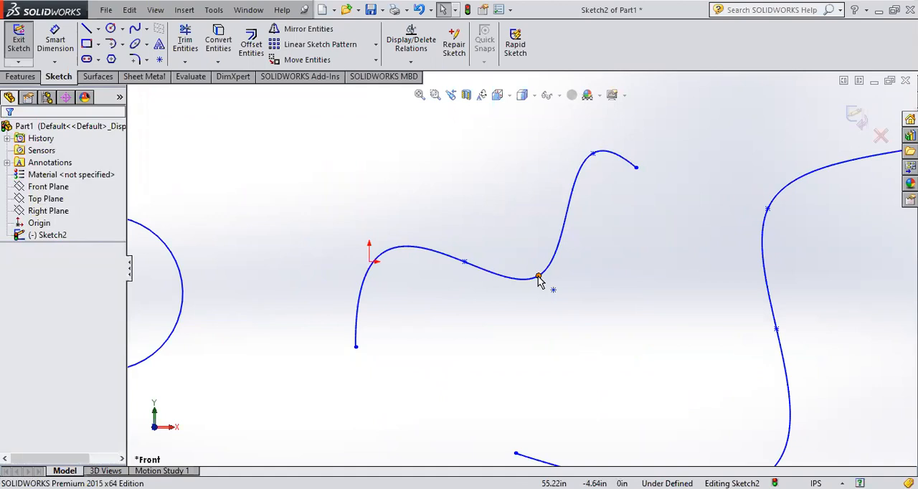
# Step: Reshape the first spline by adjusting the tangent handles at its third and second points, making a steeper hump near the origin
pyautogui.click(539, 277)
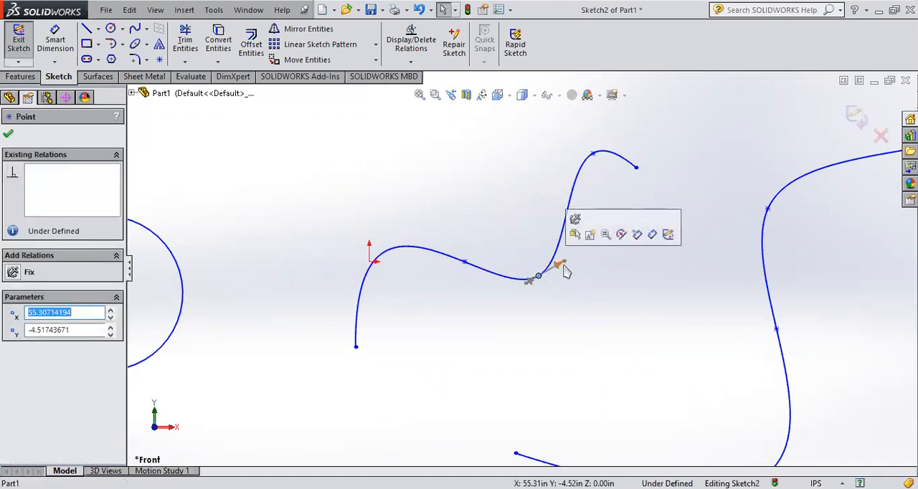
pyautogui.moveTo(564, 267); pyautogui.dragTo(586, 249)
pyautogui.moveTo(533, 278); pyautogui.dragTo(510, 308)
pyautogui.moveTo(423, 253); pyautogui.dragTo(401, 231)
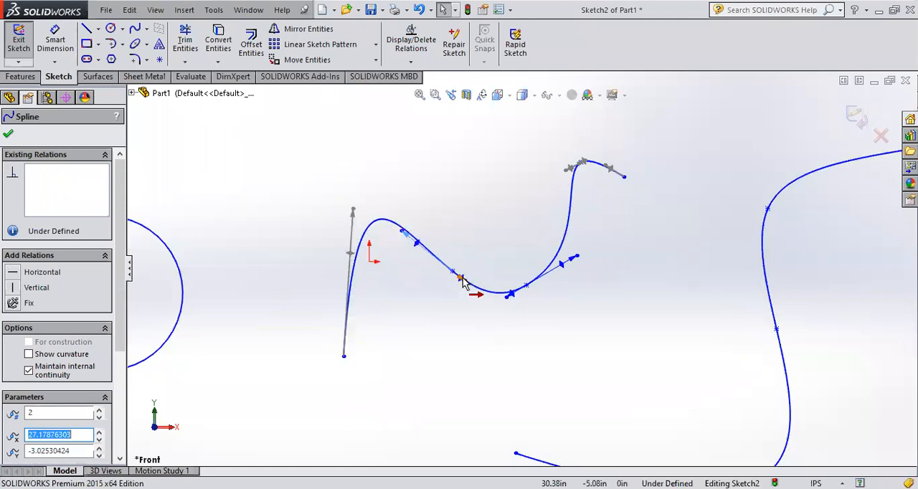
pyautogui.moveTo(463, 284); pyautogui.dragTo(306, 316)
pyautogui.moveTo(341, 276); pyautogui.dragTo(344, 277)
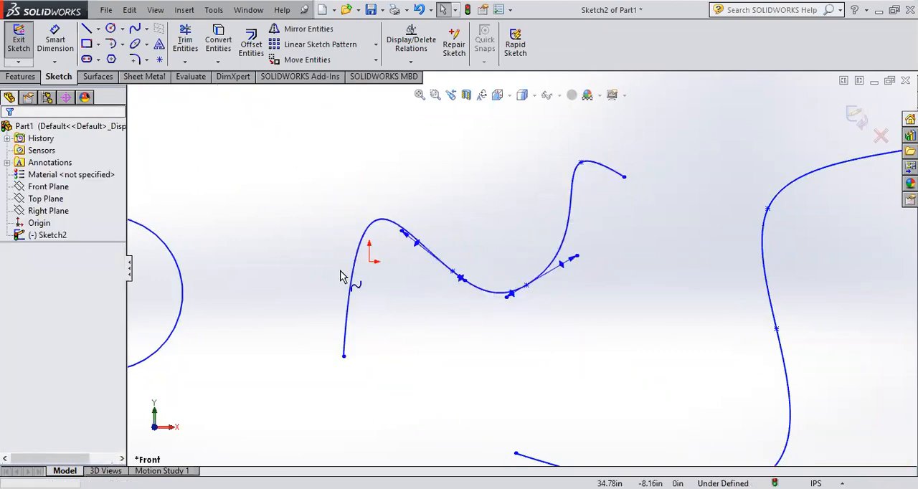
# Step: Flatten the first spline's middle by adjusting the tangent directions at its second and third points
pyautogui.click(453, 273)
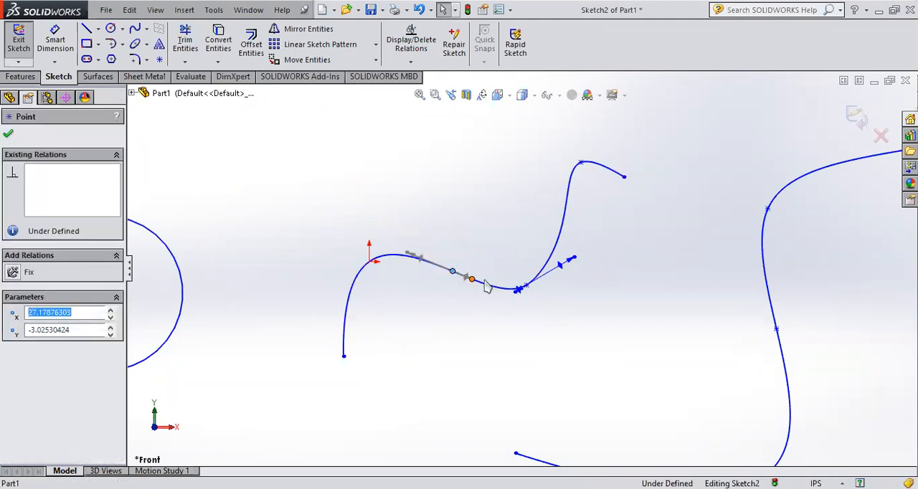
pyautogui.moveTo(471, 282)
pyautogui.mouseDown()
pyautogui.moveTo(469, 292)
pyautogui.moveTo(483, 275)
pyautogui.moveTo(479, 284)
pyautogui.moveTo(470, 277)
pyautogui.mouseUp()
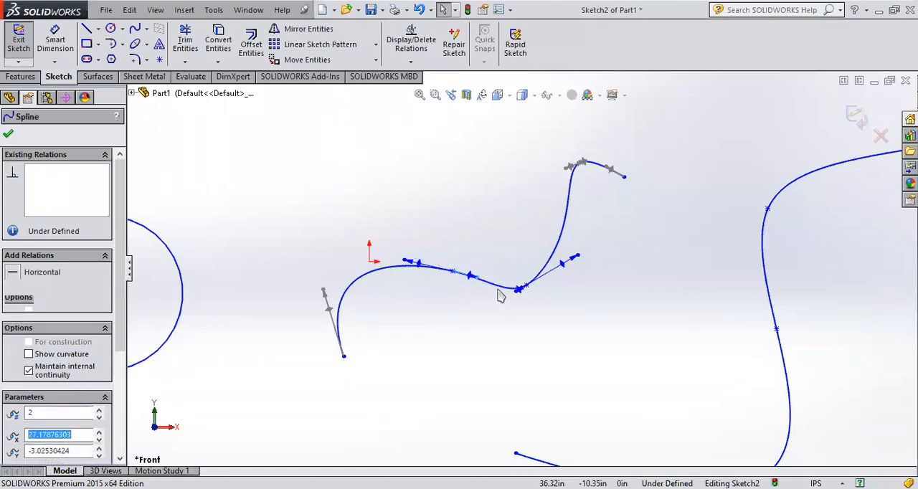
pyautogui.click(579, 257)
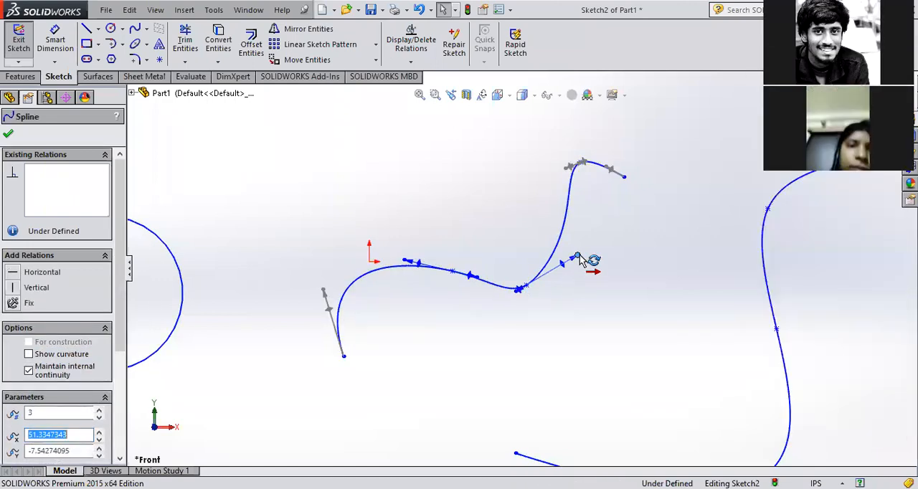
pyautogui.moveTo(581, 260); pyautogui.dragTo(572, 280)
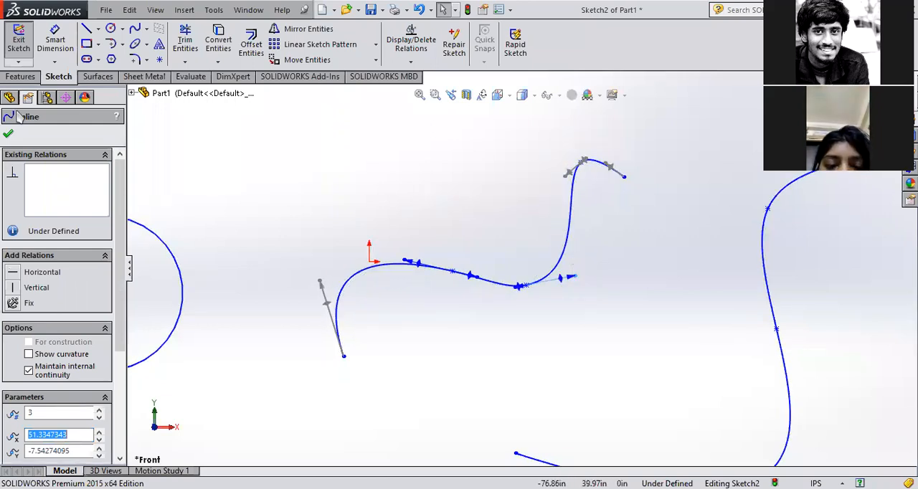
# Step: Draw a third open spline with four points above the first one and select its second point to show the tangent handles
pyautogui.click(135, 28)
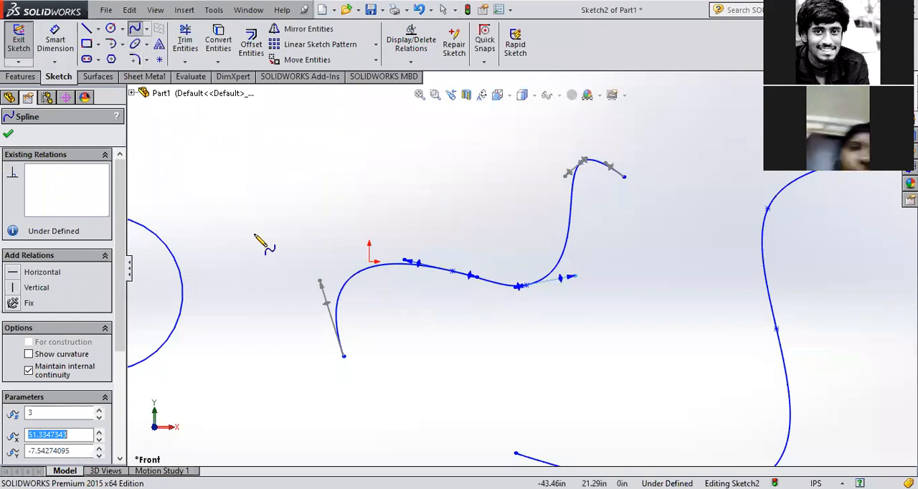
pyautogui.click(231, 202)
pyautogui.click(331, 177)
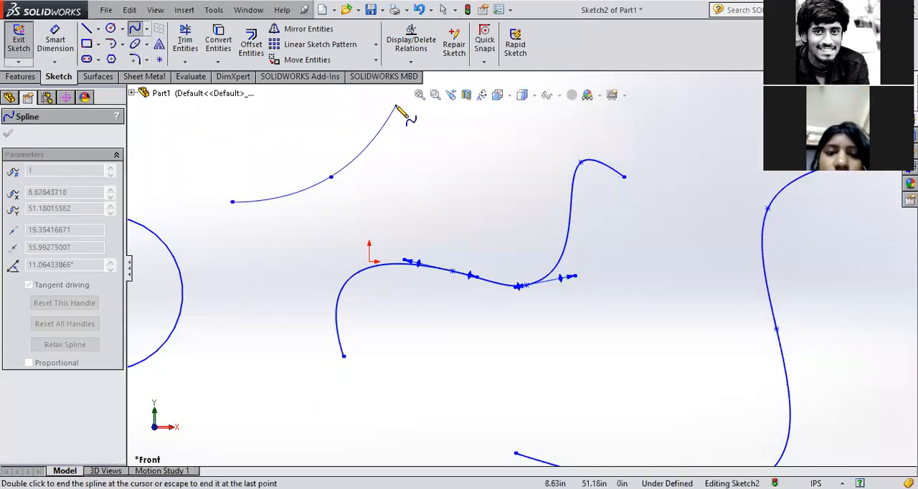
pyautogui.click(379, 139)
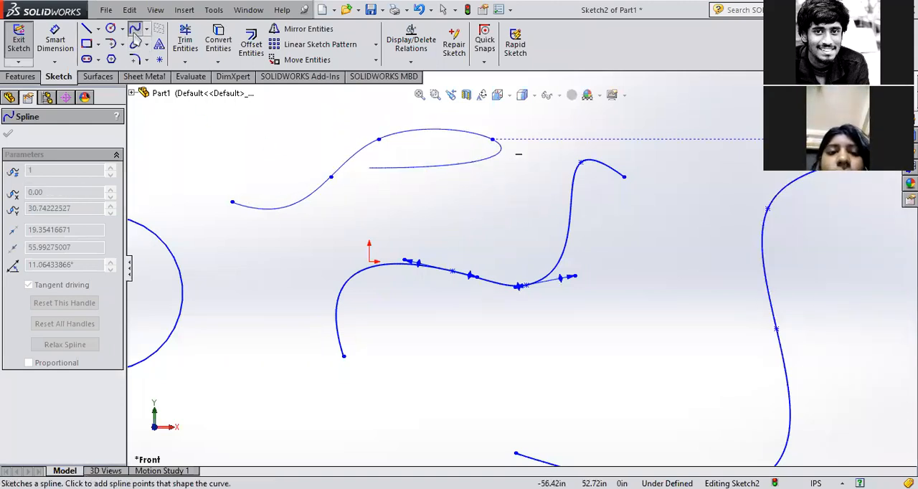
pyautogui.click(134, 30)
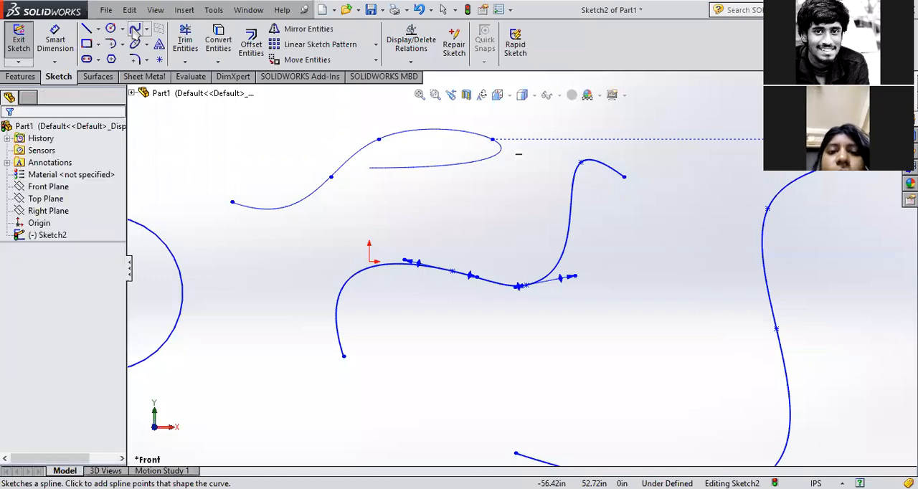
pyautogui.click(331, 179)
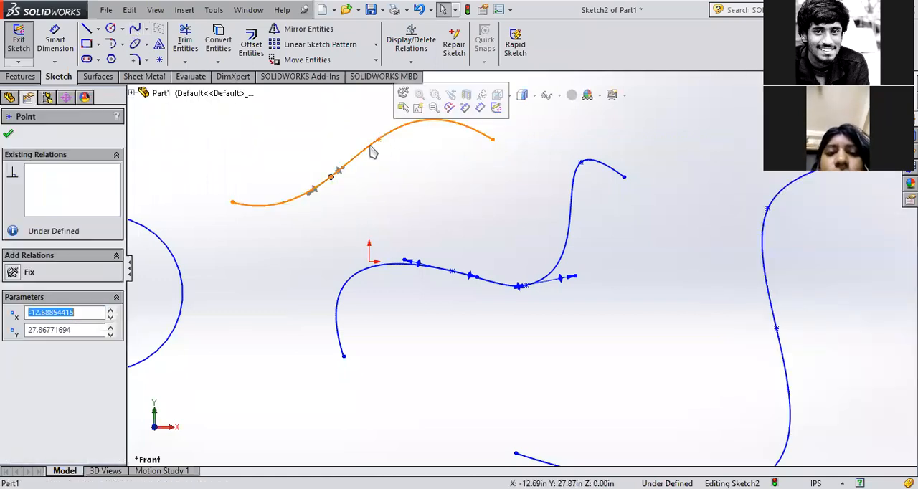
# Step: Compare the upper spline's two interior points and adjust the lower tangent handle at its second point to reshape the curve
pyautogui.click(380, 140)
pyautogui.click(360, 185)
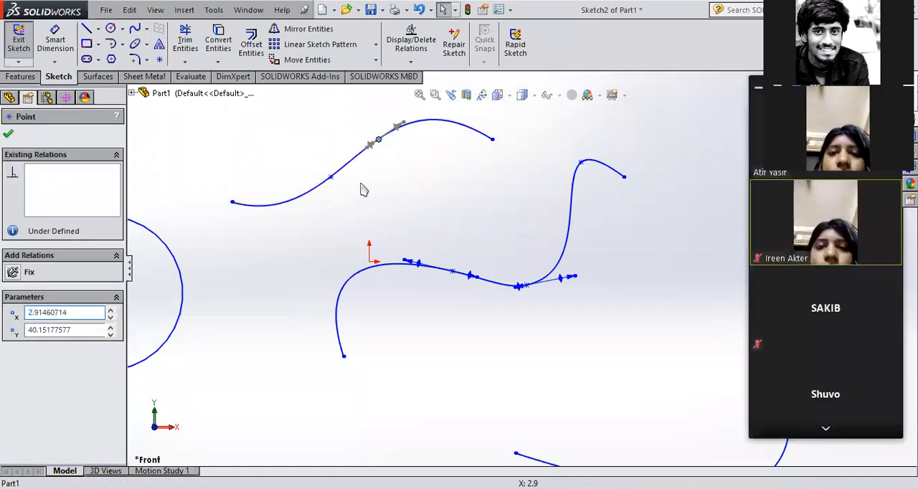
pyautogui.click(332, 179)
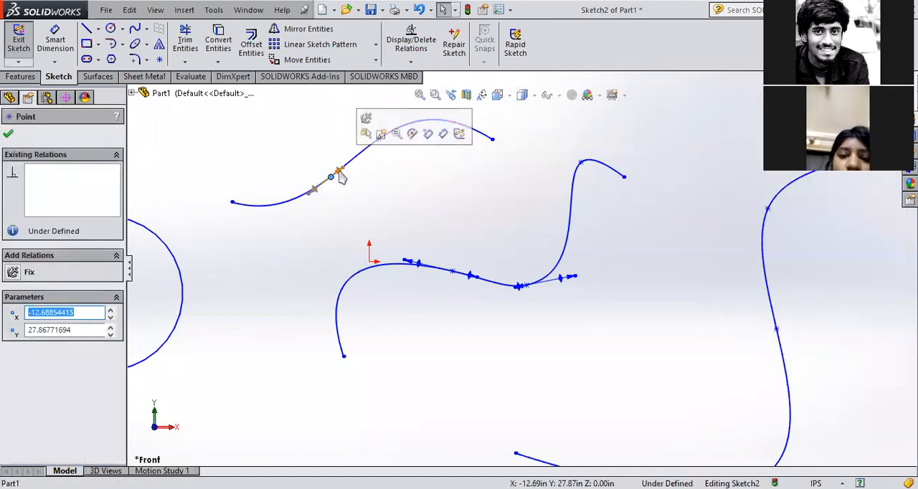
pyautogui.scroll(-2, 316, 199)
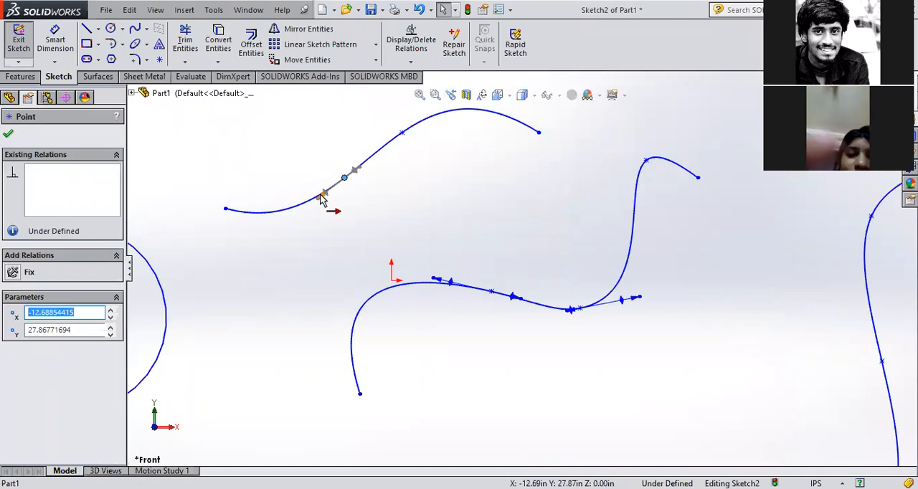
pyautogui.scroll(-5, 323, 202)
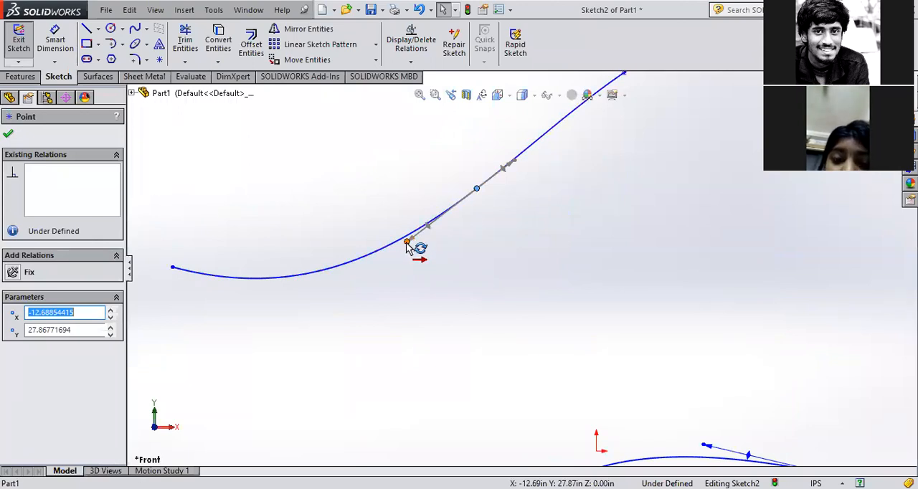
pyautogui.moveTo(413, 242); pyautogui.dragTo(454, 226)
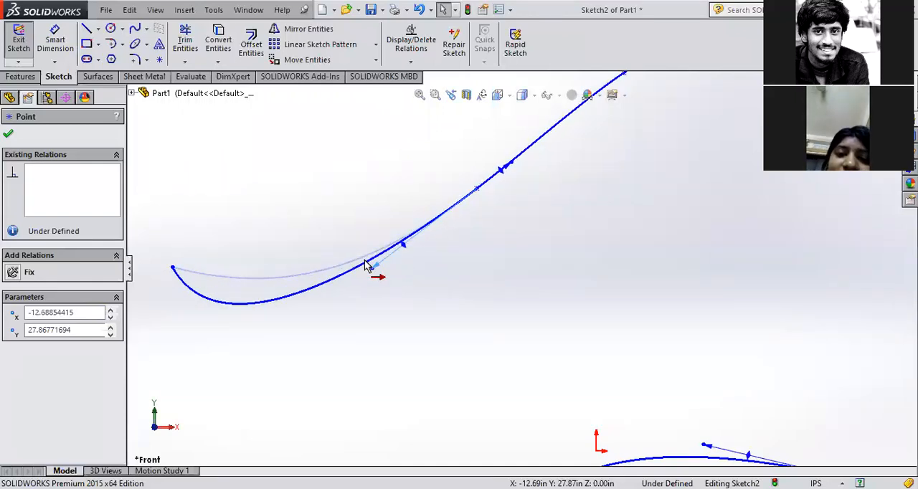
pyautogui.click(406, 244)
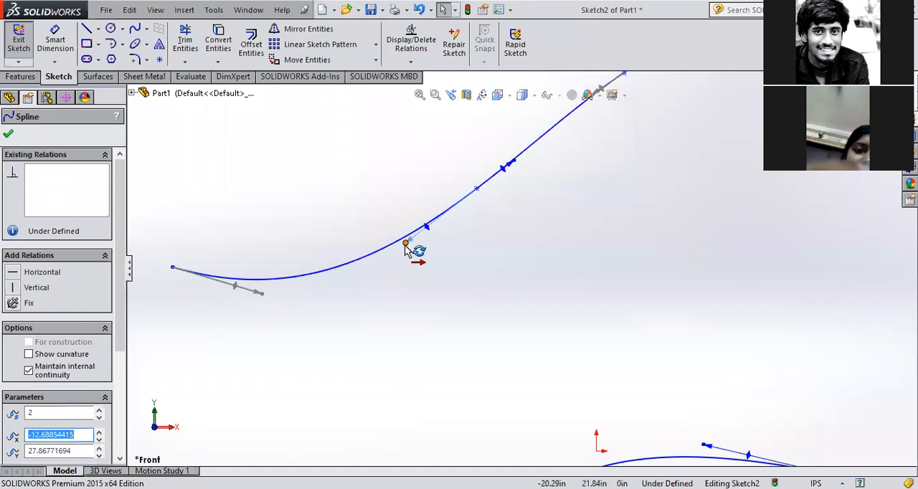
pyautogui.moveTo(405, 248)
pyautogui.mouseDown()
pyautogui.moveTo(395, 210)
pyautogui.moveTo(411, 248)
pyautogui.moveTo(436, 261)
pyautogui.moveTo(420, 254)
pyautogui.moveTo(389, 206)
pyautogui.moveTo(401, 230)
pyautogui.moveTo(441, 256)
pyautogui.moveTo(394, 223)
pyautogui.moveTo(402, 217)
pyautogui.moveTo(437, 250)
pyautogui.moveTo(411, 225)
pyautogui.mouseUp()
pyautogui.scroll(10, 538, 231)
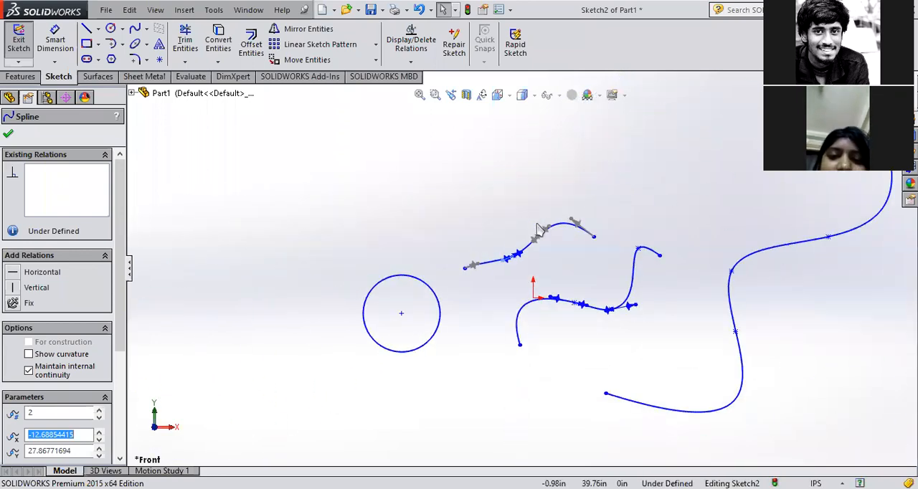
# Step: Delete all splines and the circle from the sketch and exit it
pyautogui.click(149, 27)
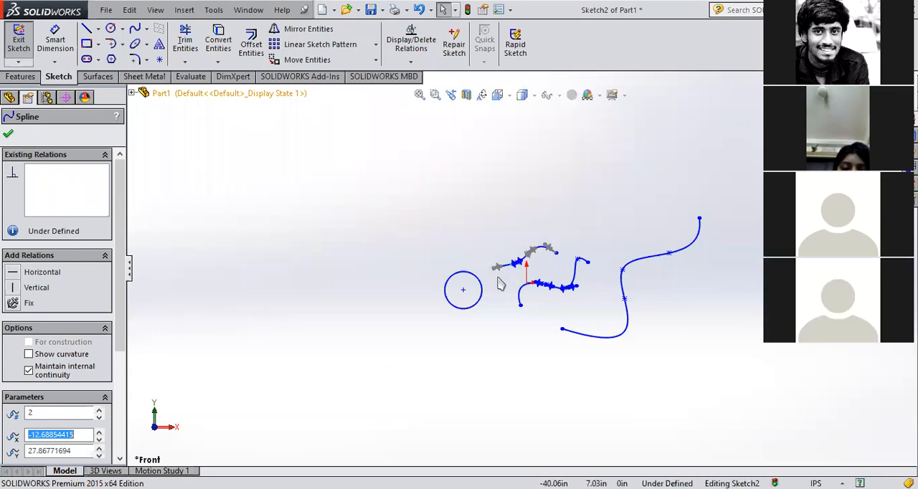
pyautogui.press('Escape')
pyautogui.moveTo(357, 395)
pyautogui.mouseDown()
pyautogui.moveTo(506, 322)
pyautogui.moveTo(748, 172)
pyautogui.moveTo(743, 183)
pyautogui.mouseUp()
pyautogui.press('Delete')
pyautogui.click(19, 39)
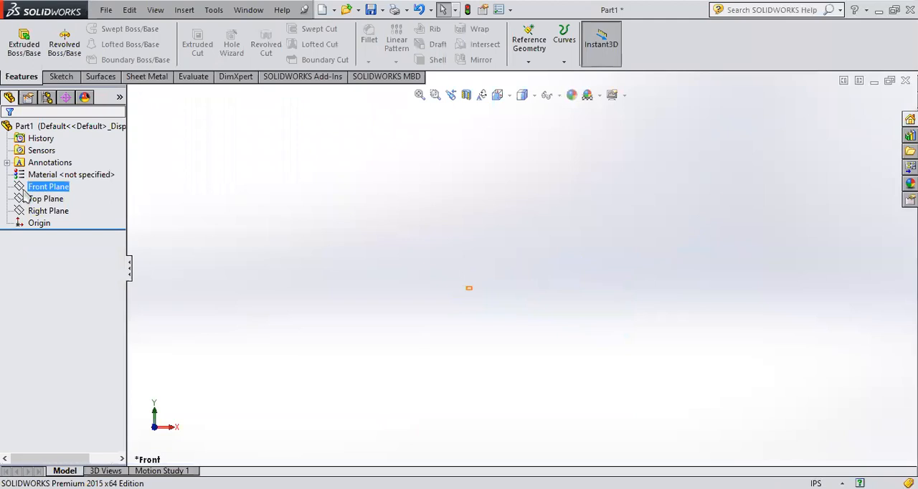
# Step: Start a new sketch on the Front Plane and draw an open five-point spline ending directly above the origin
pyautogui.click(72, 167)
pyautogui.click(28, 169)
pyautogui.click(135, 29)
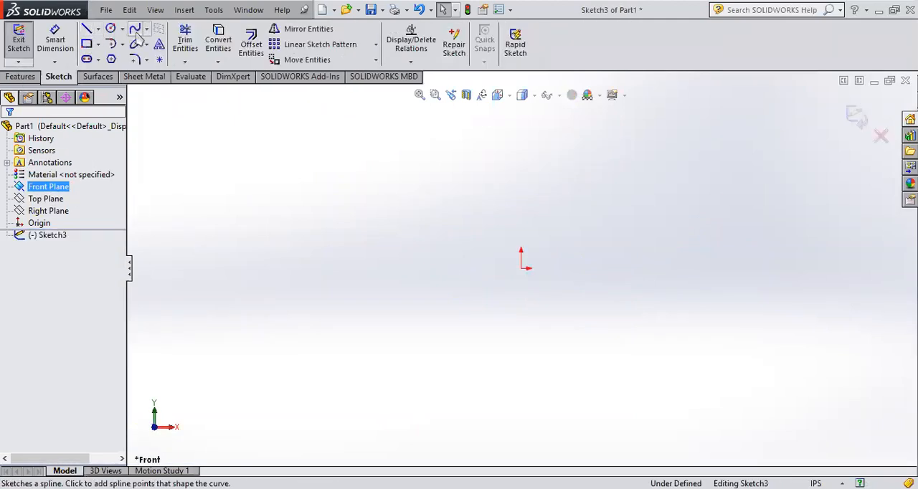
pyautogui.click(388, 336)
pyautogui.click(400, 254)
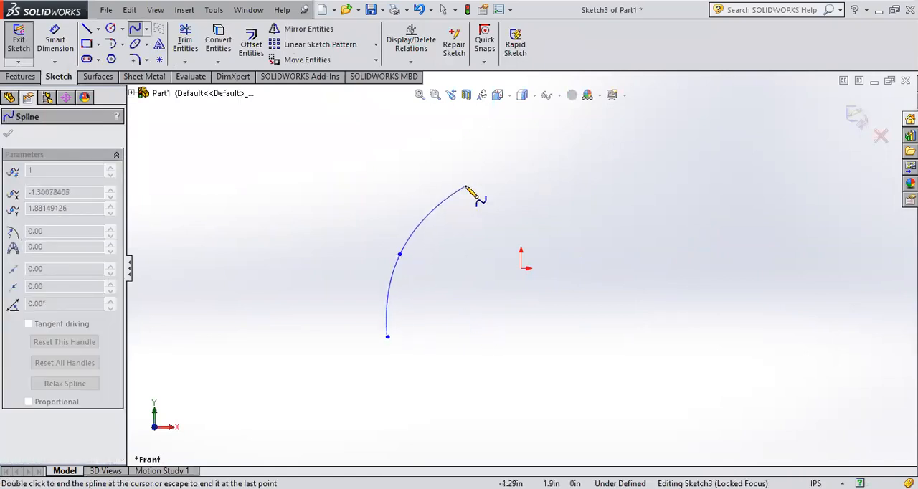
pyautogui.click(465, 186)
pyautogui.scroll(5, 495, 151)
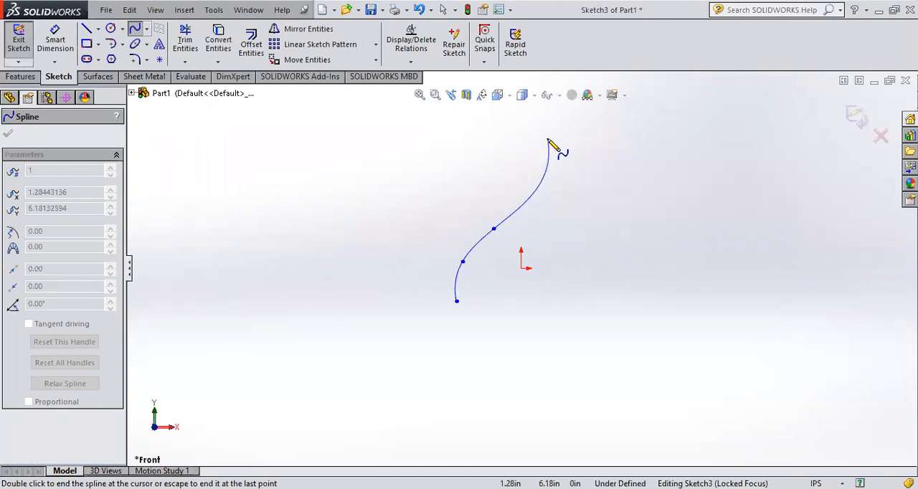
pyautogui.click(509, 175)
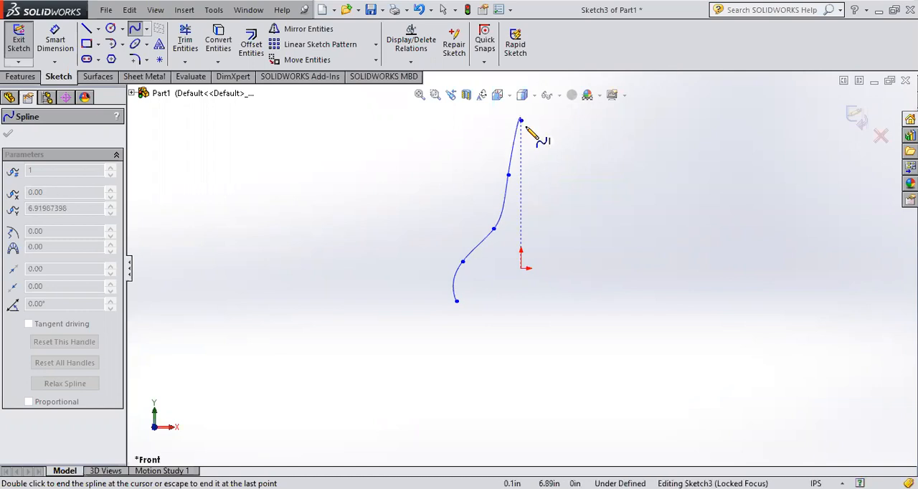
pyautogui.doubleClick(522, 122)
# Step: Adjust the length and direction of the upper tangent handle at the spline's middle point and exit the sketch
pyautogui.scroll(-2, 502, 210)
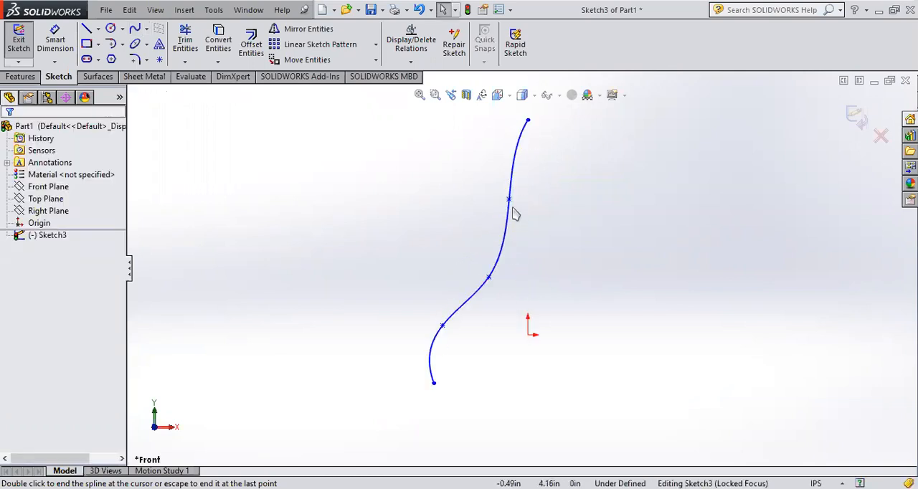
pyautogui.click(489, 279)
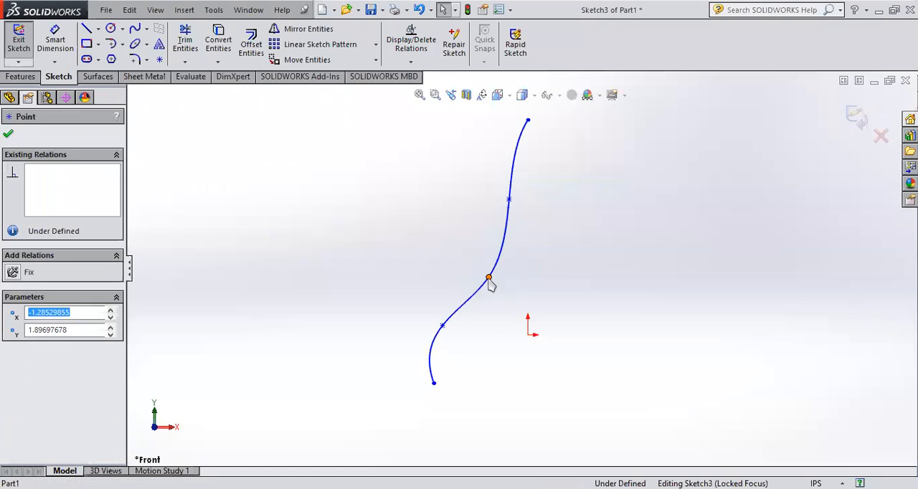
pyautogui.scroll(-6, 489, 286)
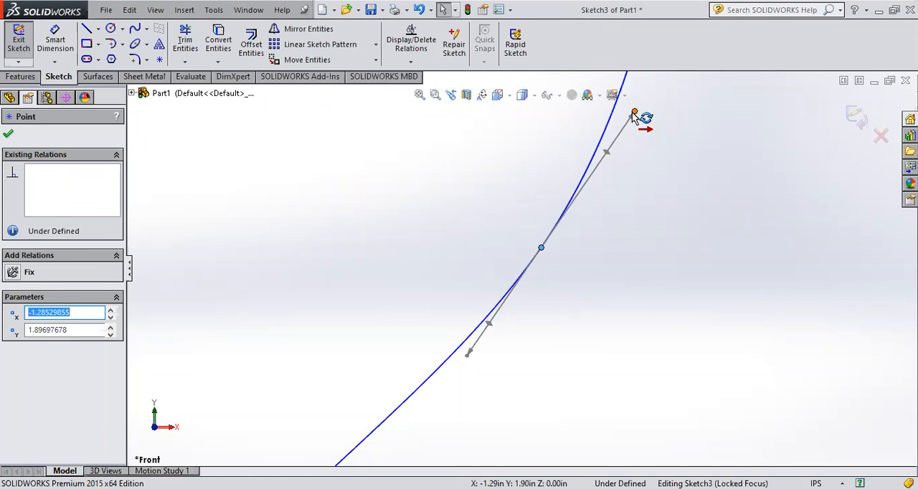
pyautogui.moveTo(634, 115); pyautogui.dragTo(629, 152)
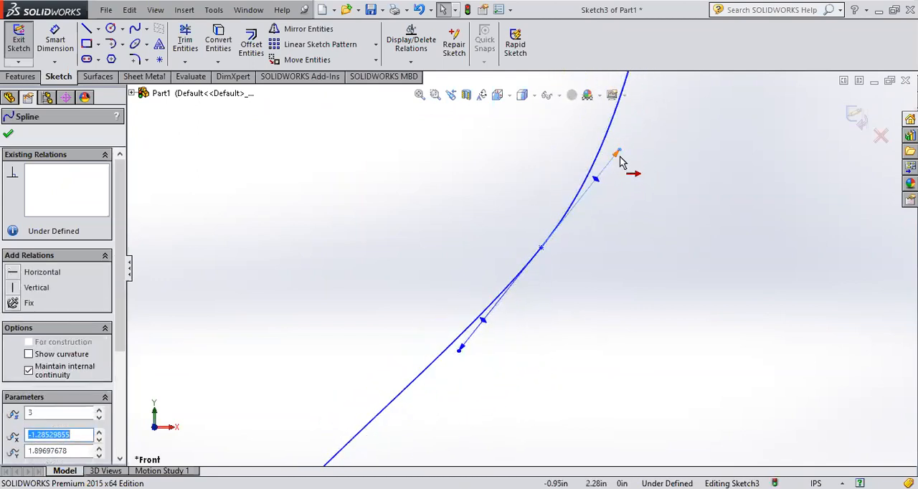
pyautogui.moveTo(618, 158)
pyautogui.mouseDown()
pyautogui.moveTo(621, 96)
pyautogui.moveTo(642, 139)
pyautogui.moveTo(584, 225)
pyautogui.moveTo(677, 111)
pyautogui.moveTo(596, 187)
pyautogui.moveTo(655, 139)
pyautogui.moveTo(599, 175)
pyautogui.moveTo(652, 143)
pyautogui.moveTo(625, 174)
pyautogui.mouseUp()
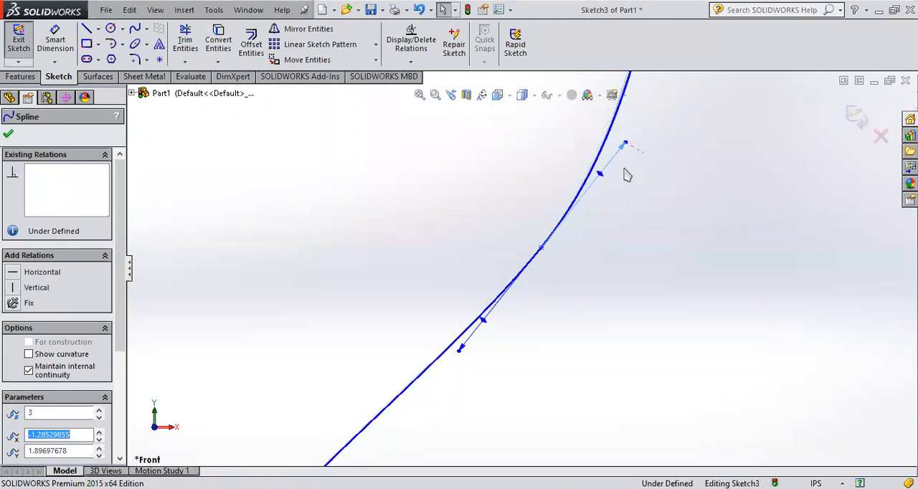
pyautogui.scroll(6, 663, 173)
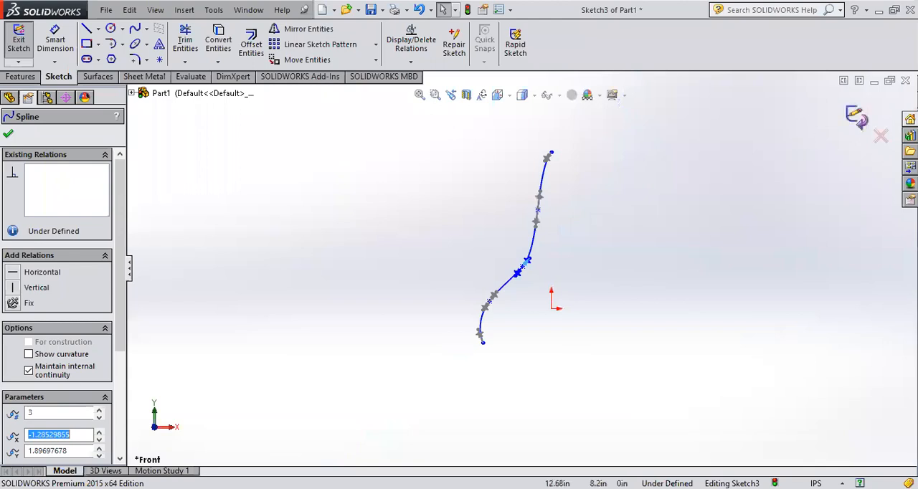
pyautogui.click(857, 118)
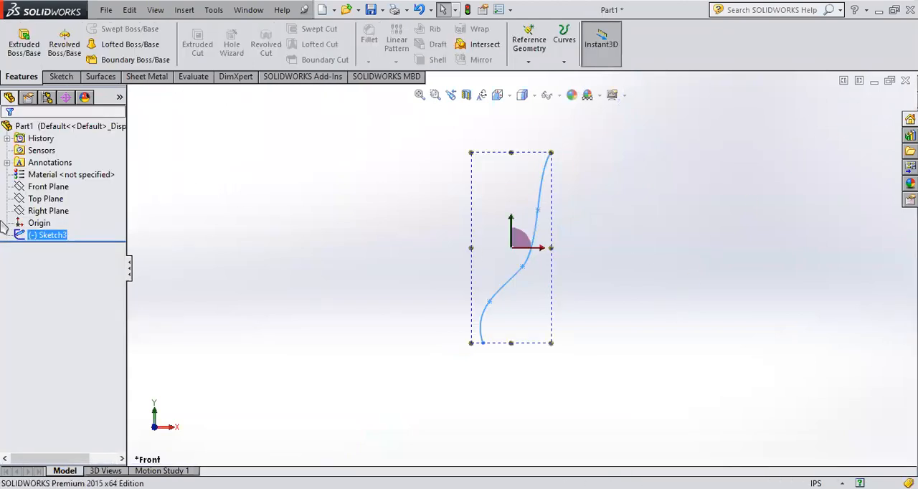
# Step: Reopen the spline sketch and close the profile with a short horizontal base line, a vertical line and a horizontal top line about 4.95 in long
pyautogui.click(29, 202)
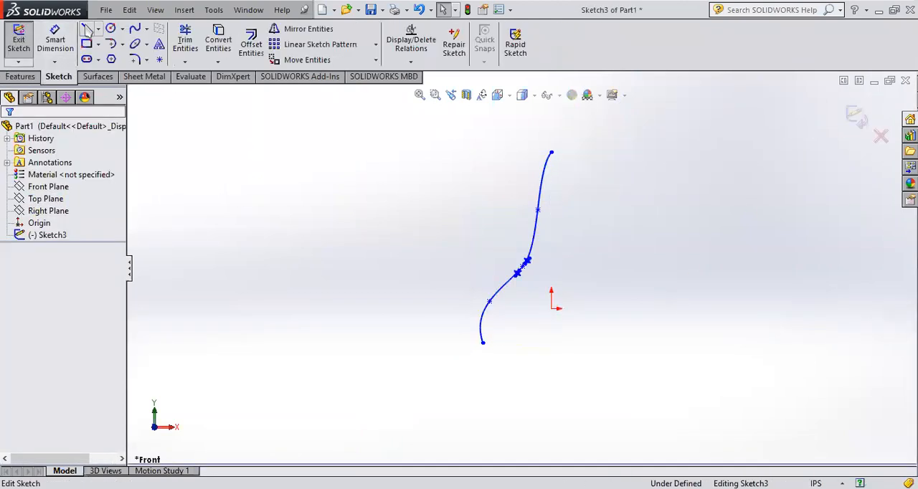
pyautogui.click(482, 344)
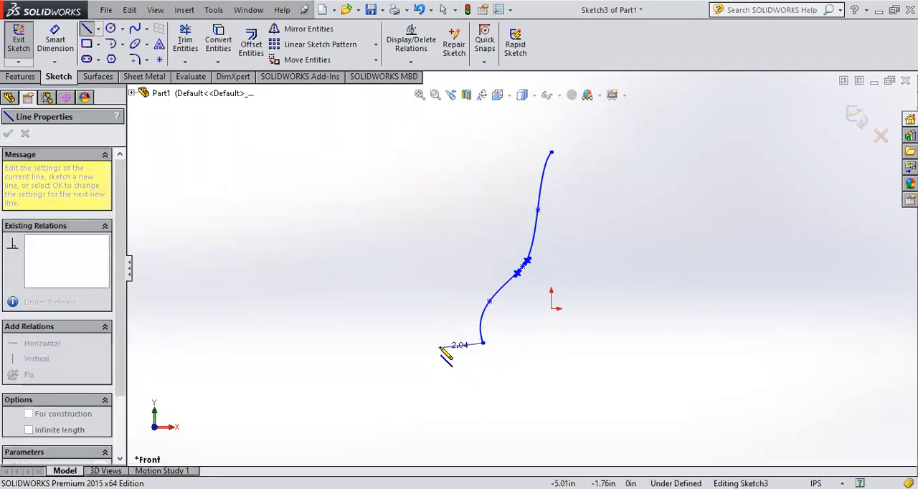
pyautogui.click(442, 343)
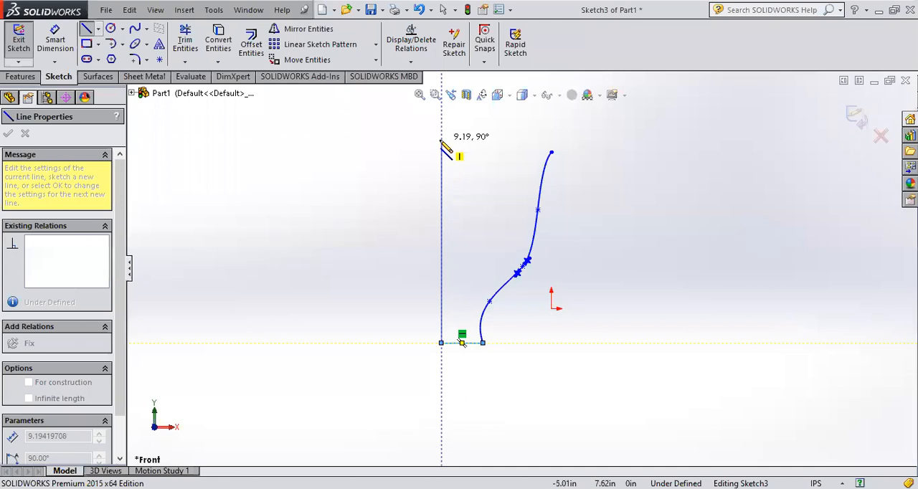
pyautogui.click(441, 152)
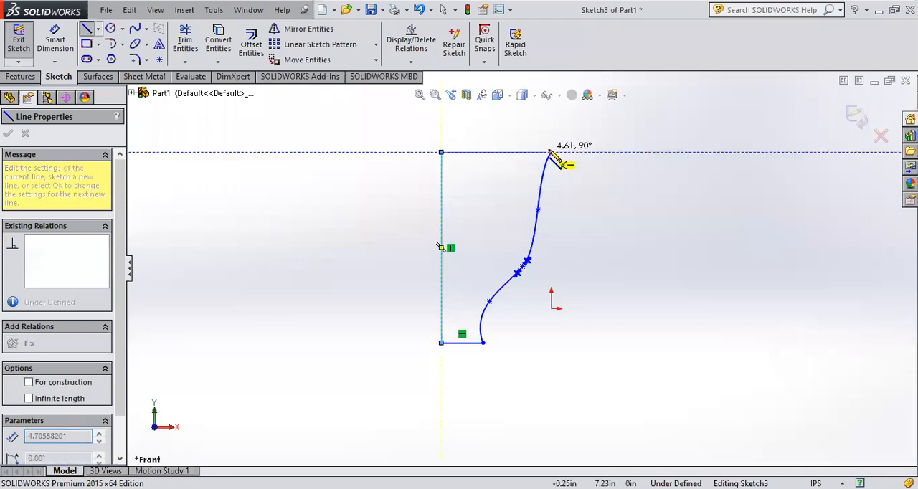
pyautogui.click(551, 152)
pyautogui.scroll(-2, 614, 248)
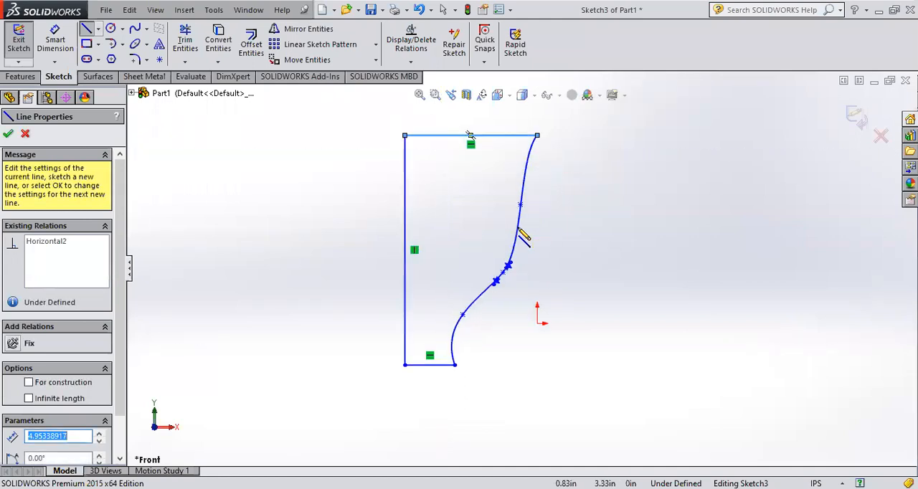
# Step: Draw a vertical centerline to the left of the closed profile, extending beyond its top and bottom, and exit the sketch
pyautogui.click(98, 29)
pyautogui.click(119, 44)
pyautogui.scroll(2, 369, 147)
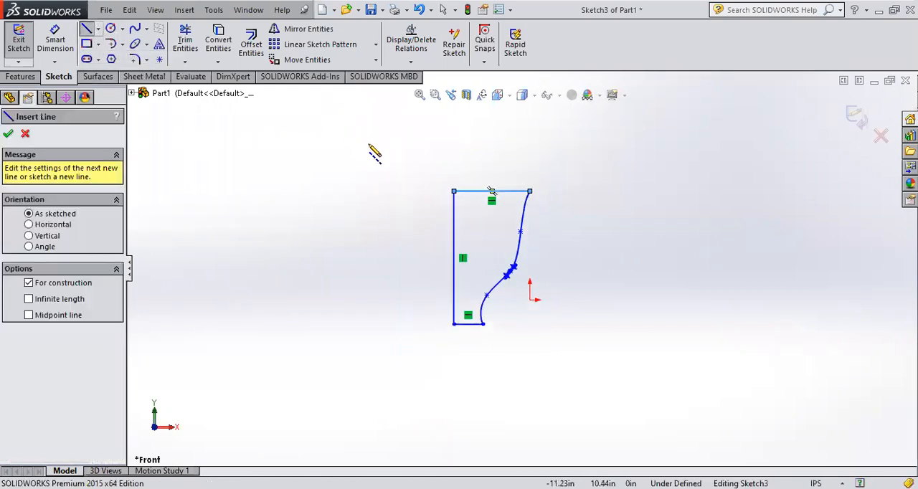
pyautogui.click(404, 157)
pyautogui.click(404, 369)
pyautogui.press('Escape')
pyautogui.click(856, 117)
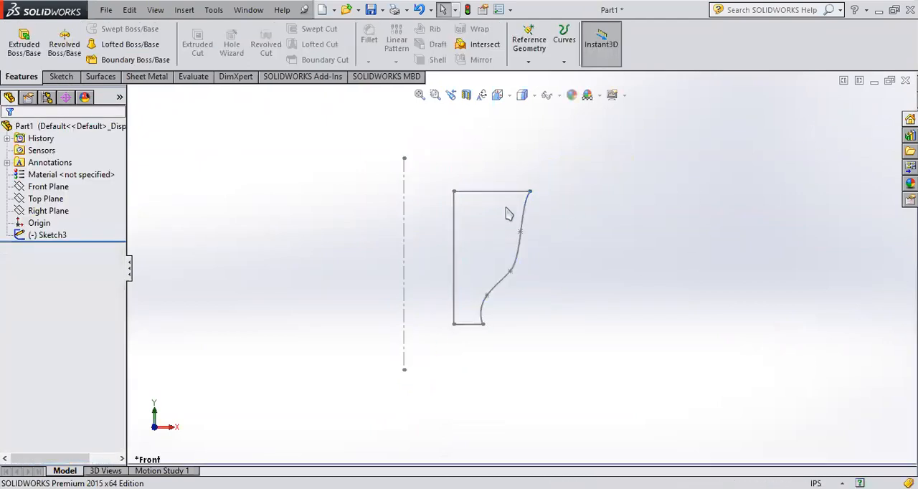
# Step: Revolve the closed profile 360 degrees about the vertical centerline into a solid
pyautogui.click(45, 235)
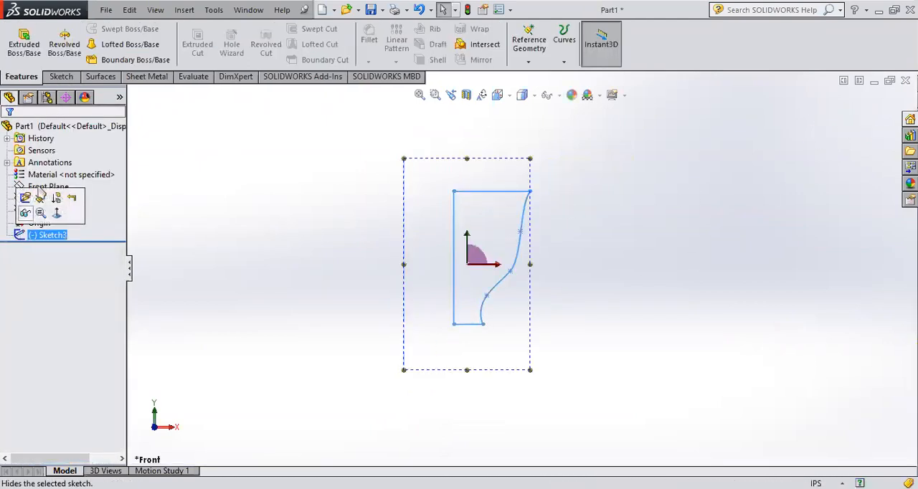
pyautogui.click(67, 61)
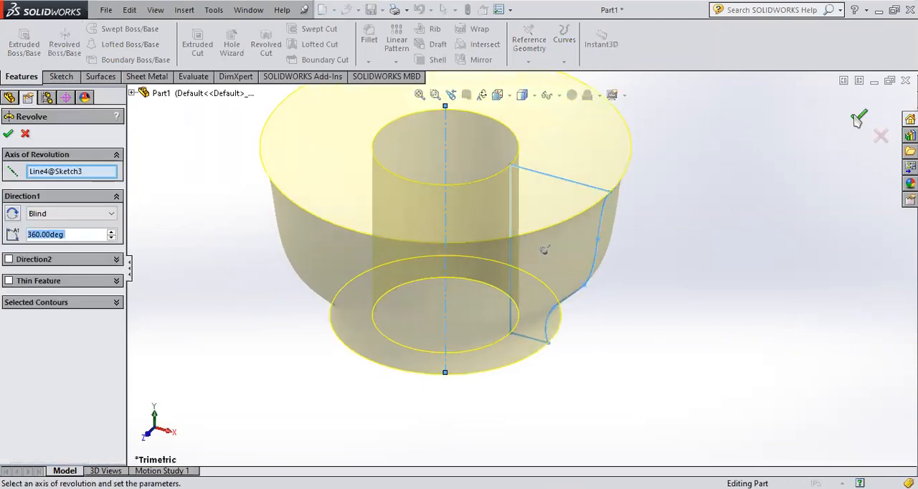
pyautogui.click(858, 119)
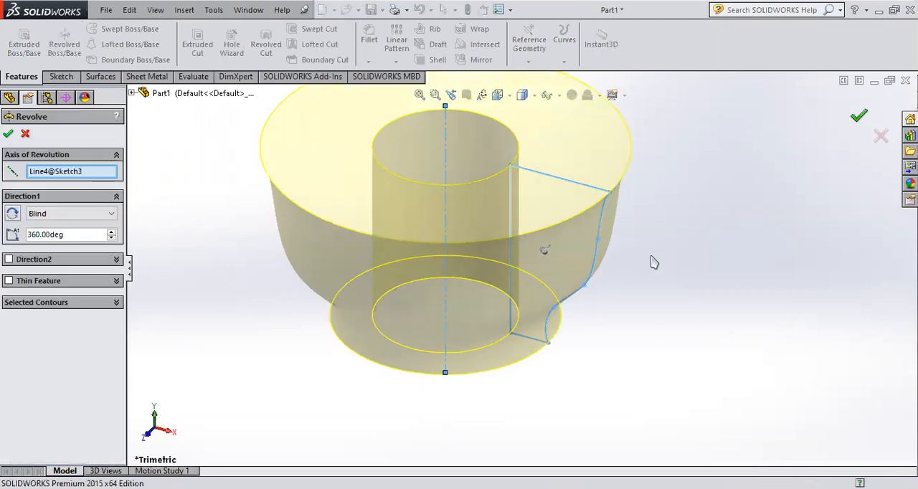
# Step: Examine the revolved solid's curved outer wall, central hole and end faces from several angles
pyautogui.moveTo(682, 257); pyautogui.dragTo(760, 139, button='middle')
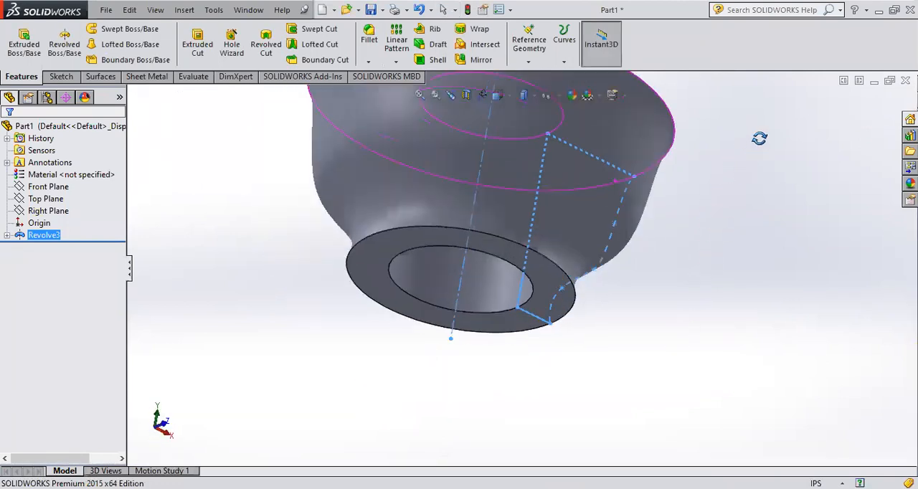
pyautogui.moveTo(724, 195); pyautogui.dragTo(642, 236, button='middle')
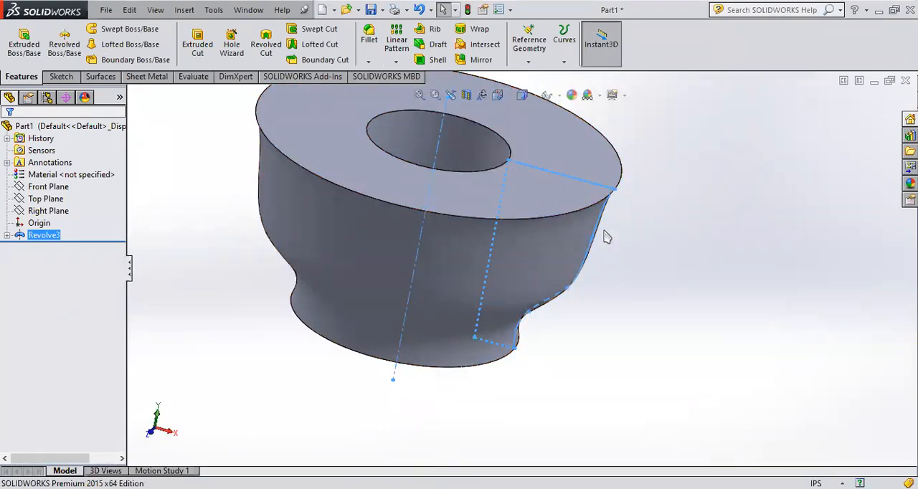
pyautogui.moveTo(639, 248); pyautogui.dragTo(614, 221, button='middle')
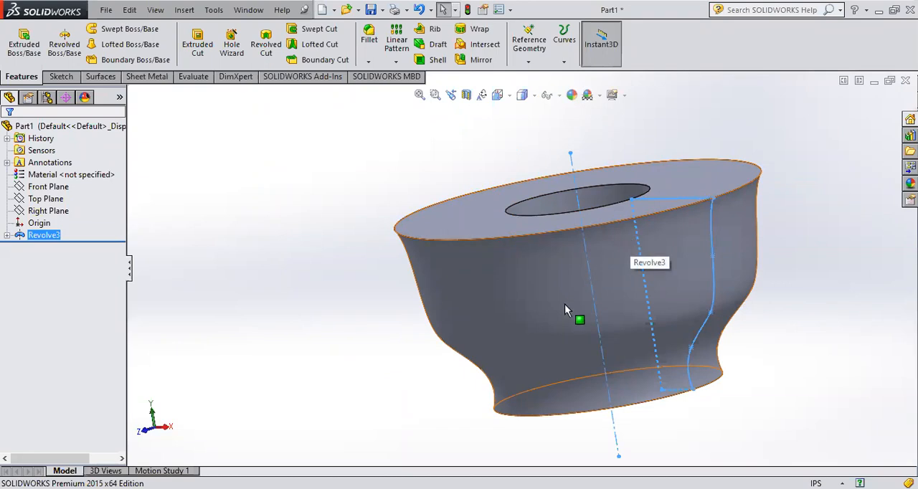
pyautogui.moveTo(565, 302); pyautogui.dragTo(761, 264, button='middle')
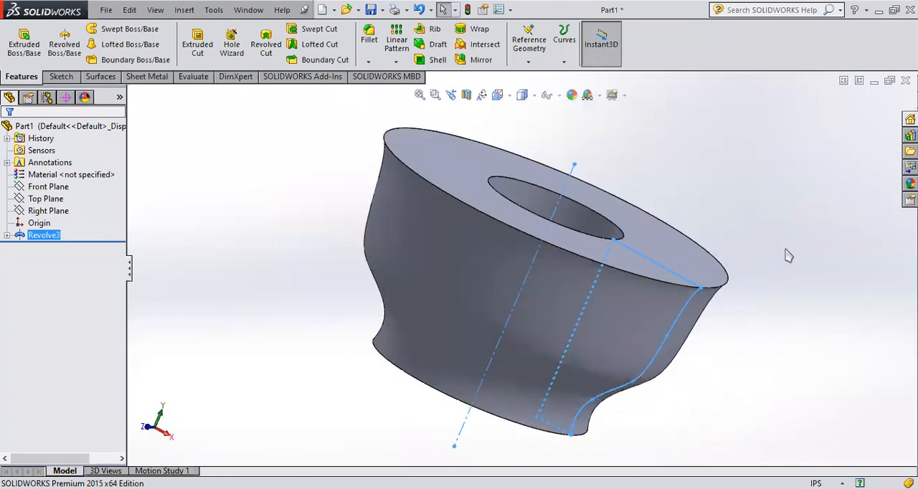
pyautogui.moveTo(785, 364); pyautogui.dragTo(686, 391, button='middle')
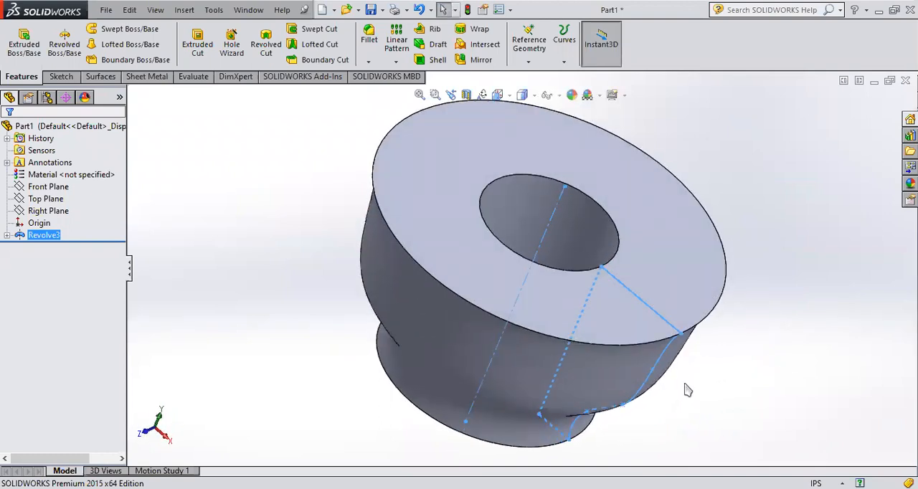
# Step: Delete the revolve feature from the part while keeping its profile sketch
pyautogui.scroll(5, 373, 275)
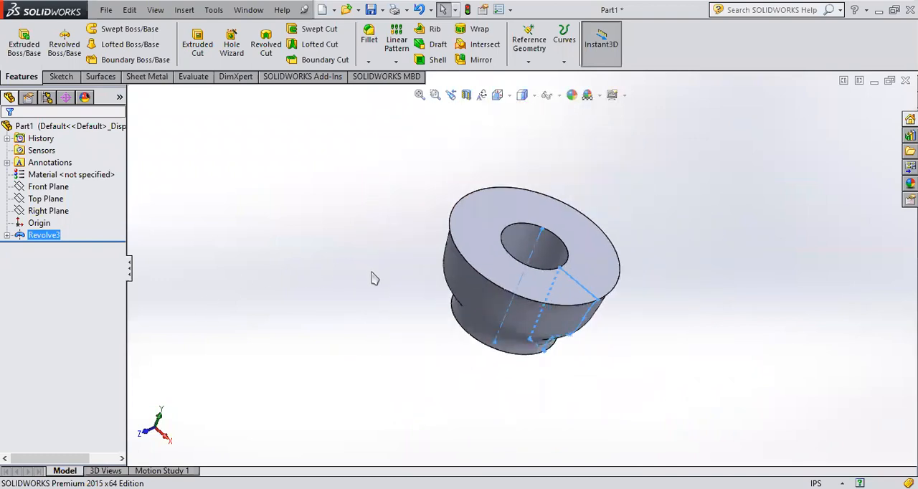
pyautogui.click(21, 240)
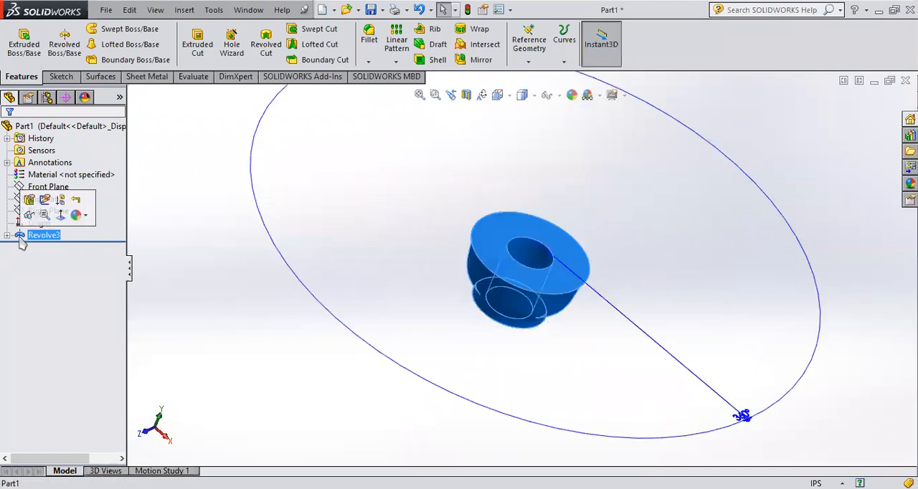
pyautogui.moveTo(451, 299); pyautogui.dragTo(381, 298, button='middle')
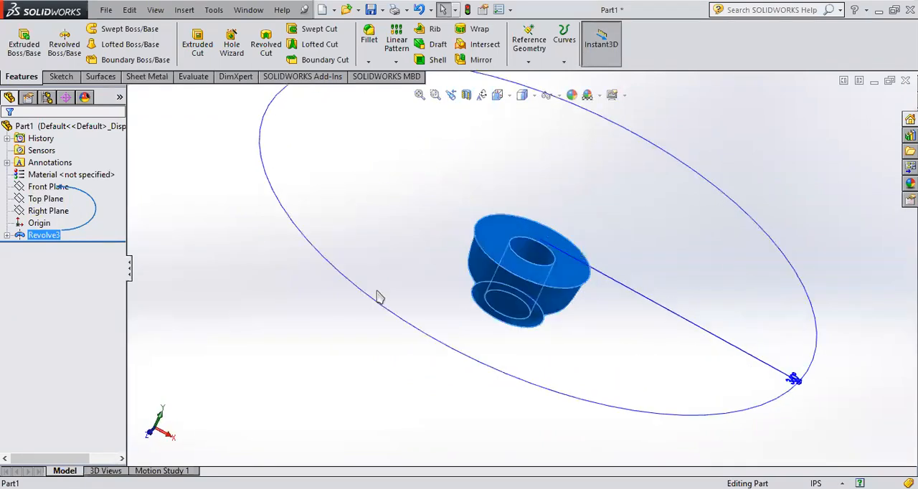
pyautogui.press('Delete')
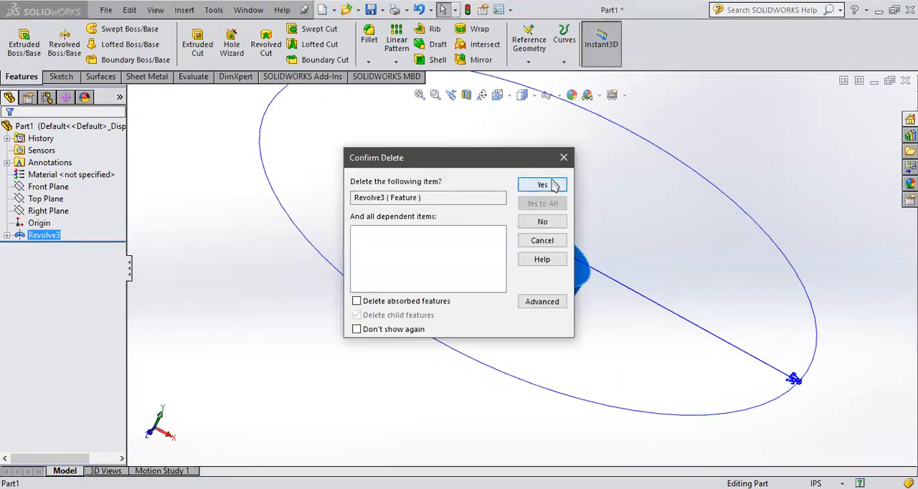
pyautogui.click(554, 185)
# Step: Reopen the spline profile sketch for editing and orient the view straight onto its sketch plane
pyautogui.click(22, 236)
pyautogui.click(29, 198)
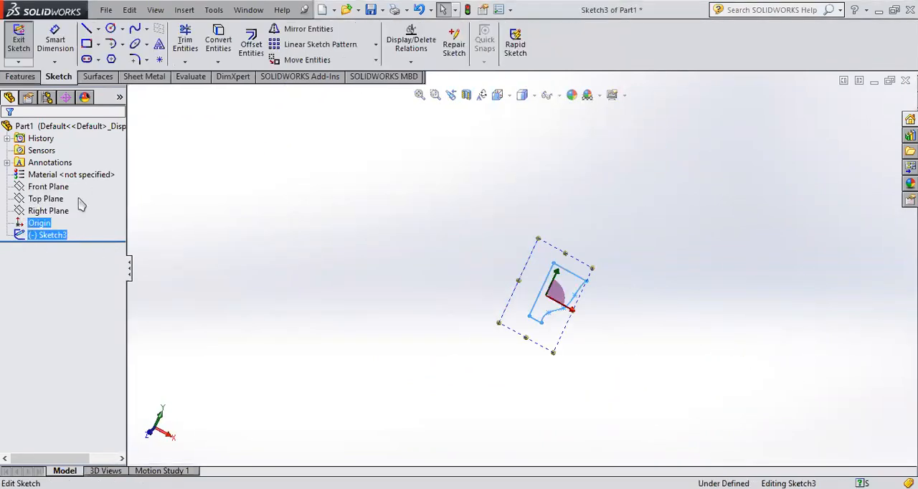
pyautogui.click(44, 211)
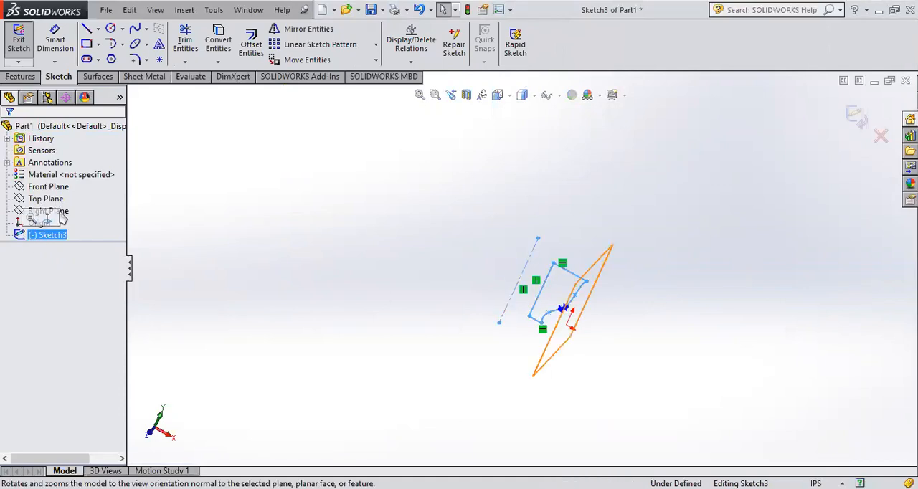
pyautogui.click(47, 216)
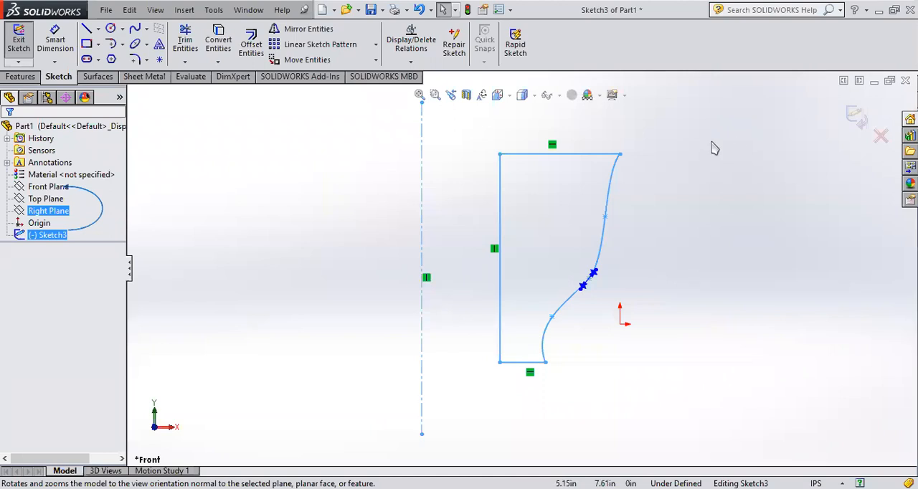
# Step: Add the Render Tools set to the CommandManager and show its commands
pyautogui.rightClick(280, 79)
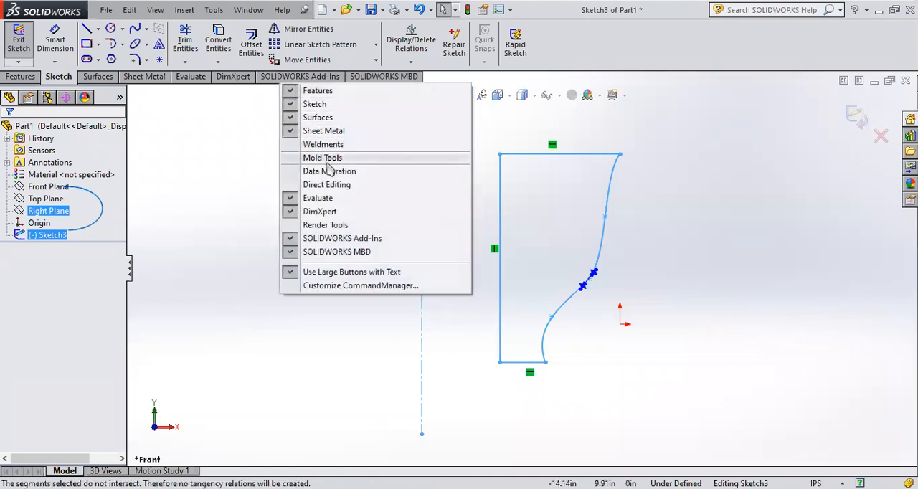
pyautogui.click(327, 225)
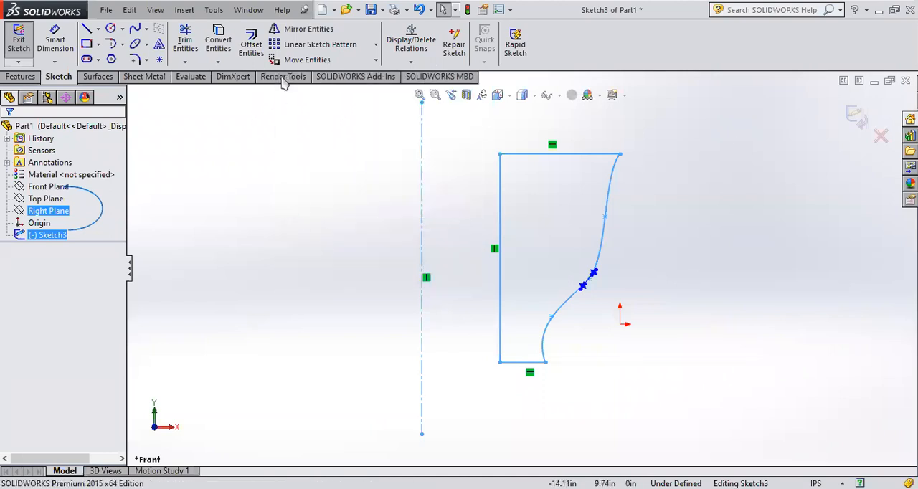
pyautogui.click(284, 77)
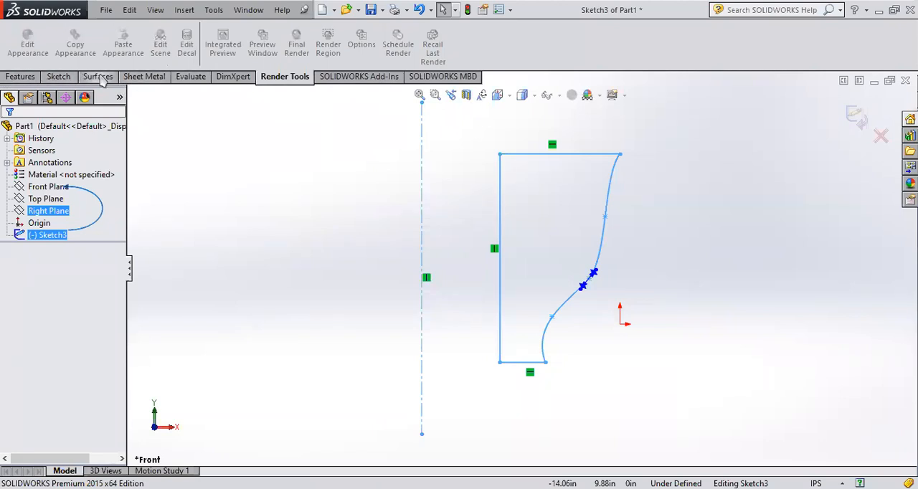
pyautogui.rightClick(192, 84)
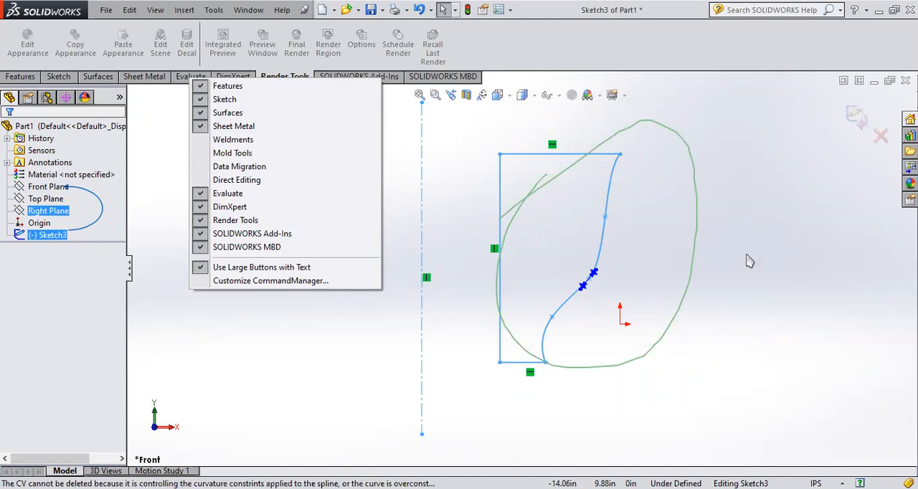
pyautogui.click(746, 280)
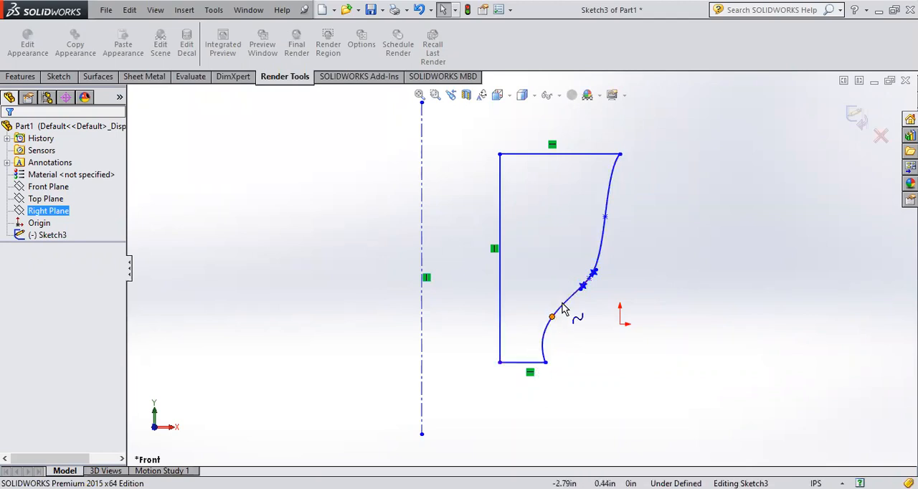
# Step: Draw a five-point S-shaped spline to the right of the closed profile, starting level with its base line and rising toward the upper right
pyautogui.click(41, 234)
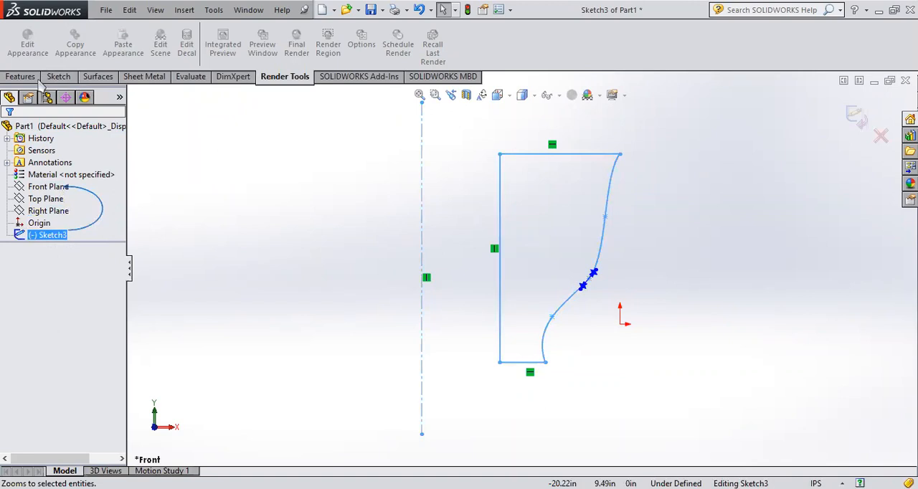
pyautogui.click(58, 76)
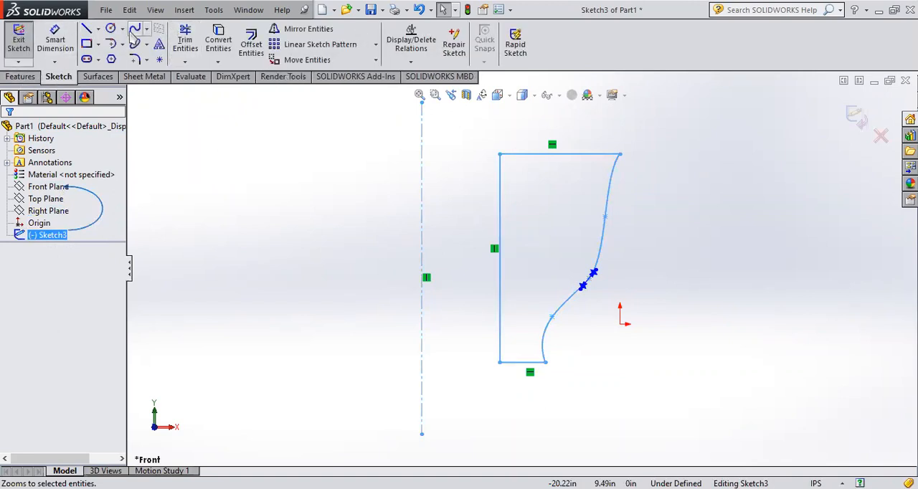
pyautogui.click(132, 31)
pyautogui.scroll(3, 741, 329)
pyautogui.scroll(-2, 742, 330)
pyautogui.scroll(1, 502, 209)
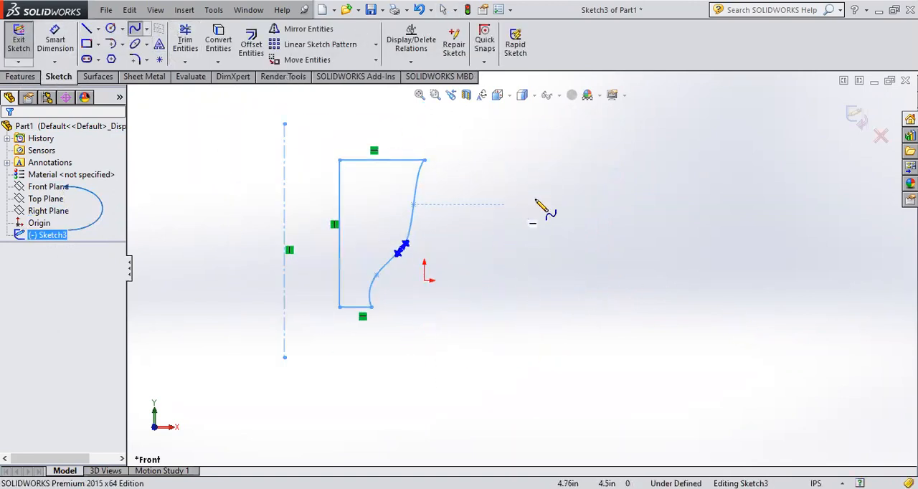
pyautogui.scroll(-2, 593, 215)
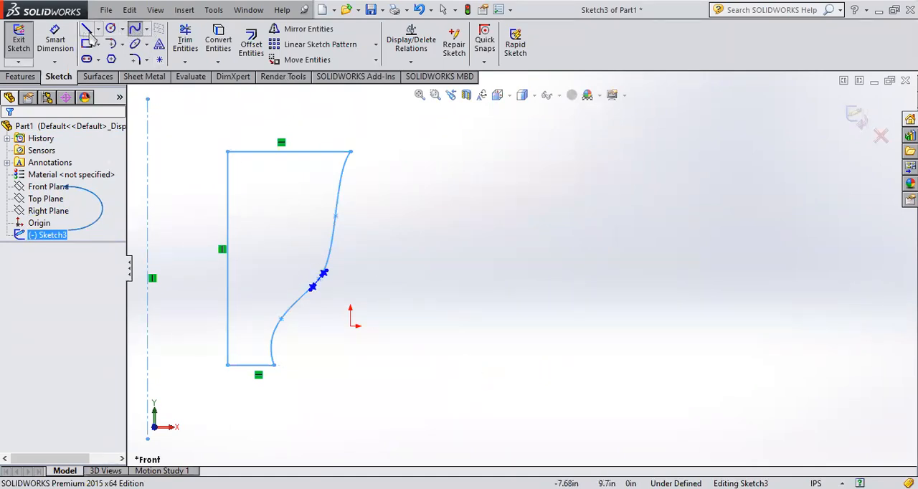
pyautogui.click(137, 30)
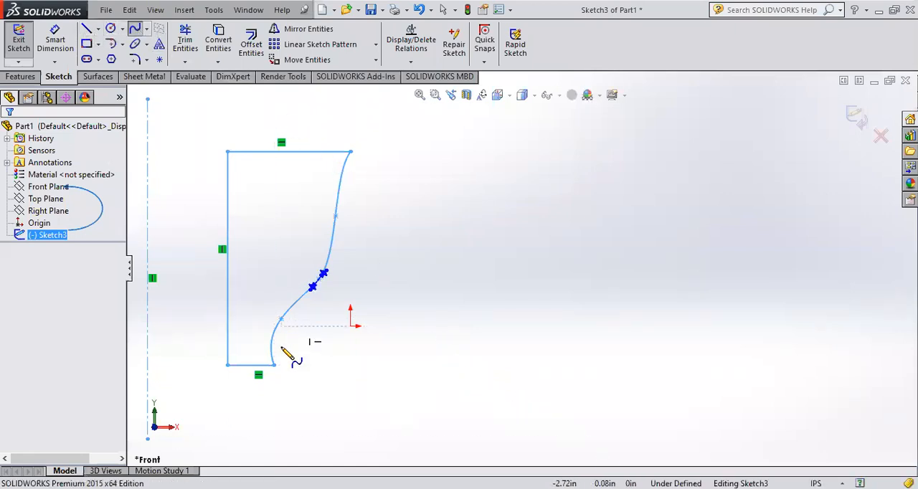
pyautogui.scroll(-2, 345, 208)
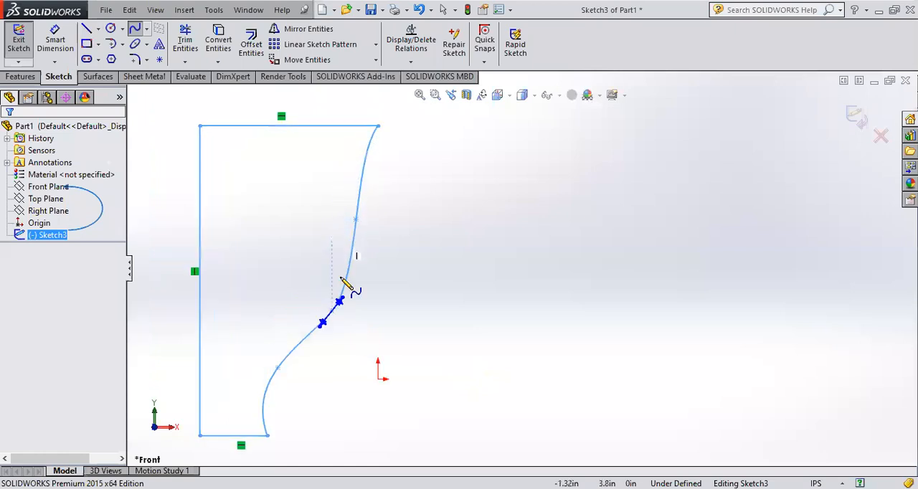
pyautogui.scroll(1, 342, 279)
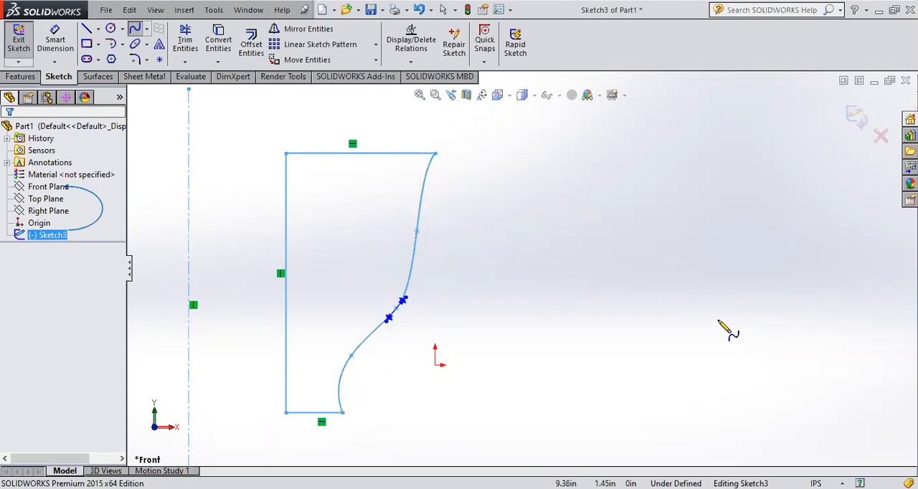
pyautogui.press('f')
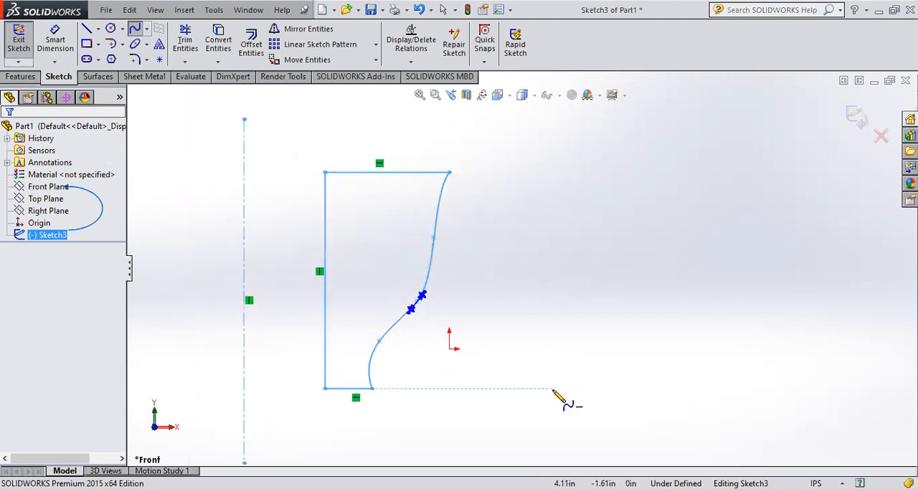
pyautogui.click(135, 28)
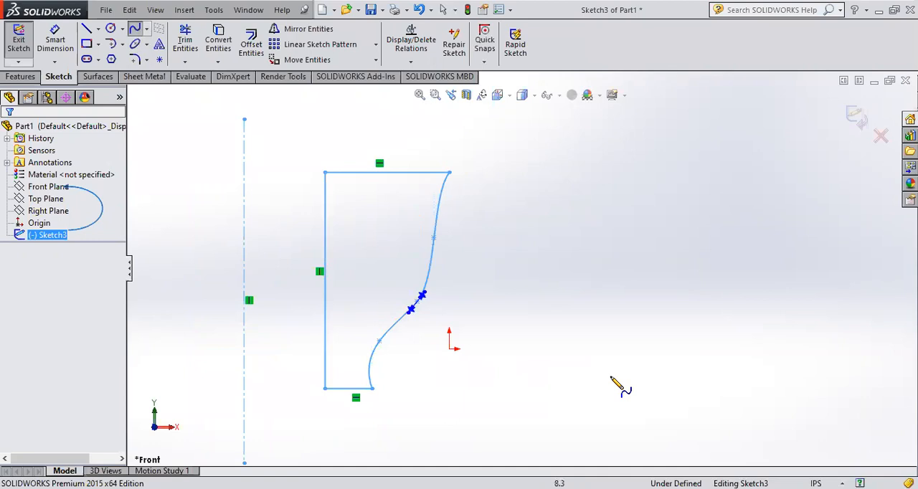
pyautogui.click(551, 389)
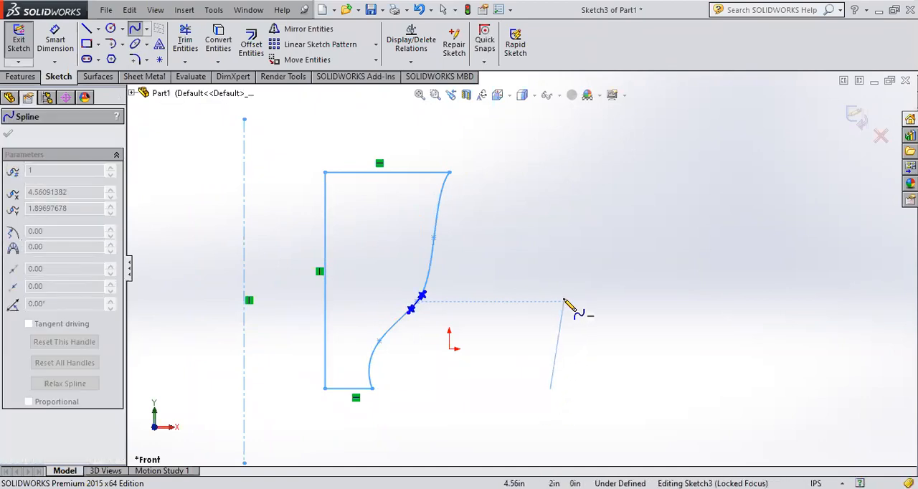
pyautogui.click(564, 301)
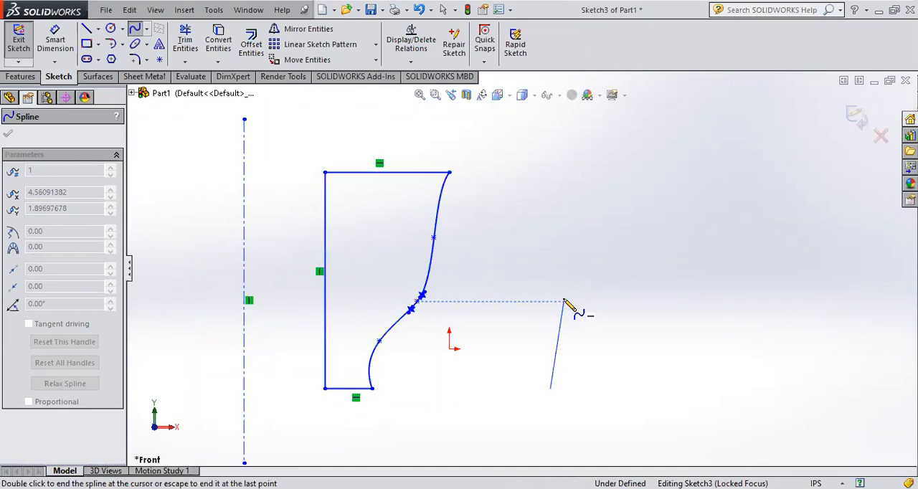
pyautogui.click(633, 237)
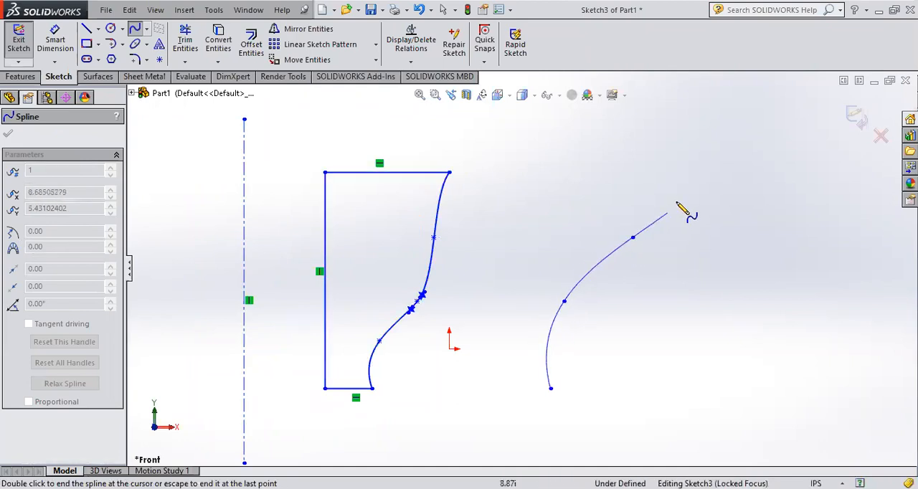
pyautogui.click(690, 141)
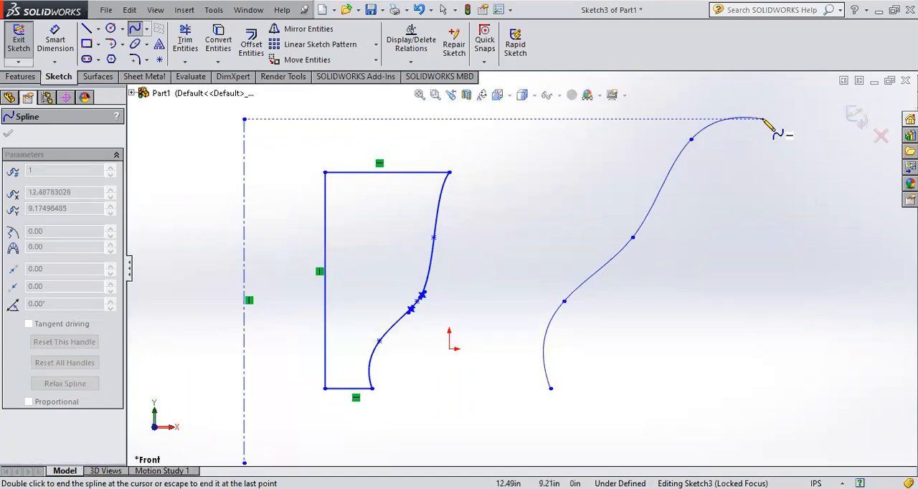
pyautogui.click(762, 102)
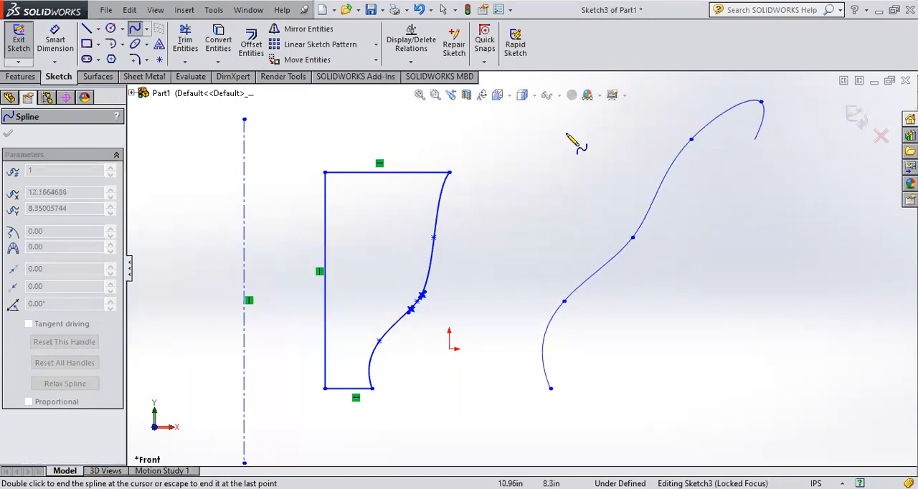
pyautogui.click(137, 29)
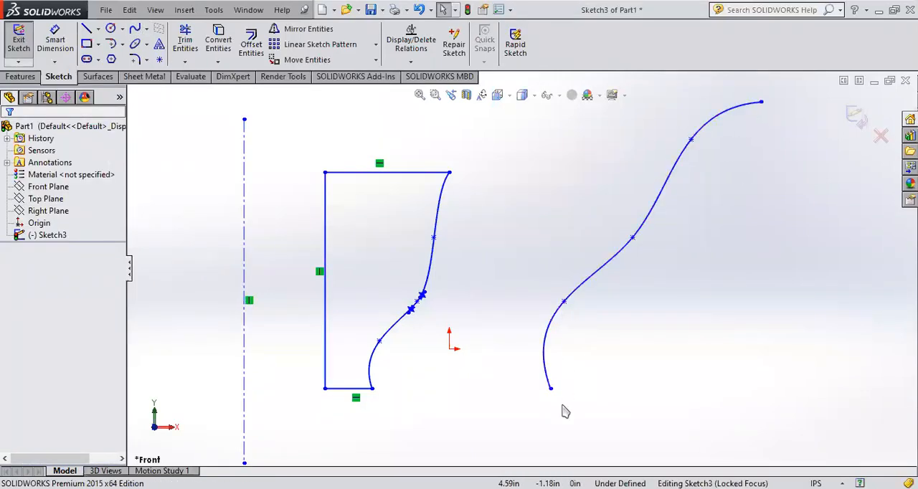
# Step: Show the tangent handles at the new spline's interior points and pull the second point's handle to reshape the lower curve
pyautogui.click(564, 302)
pyautogui.click(632, 237)
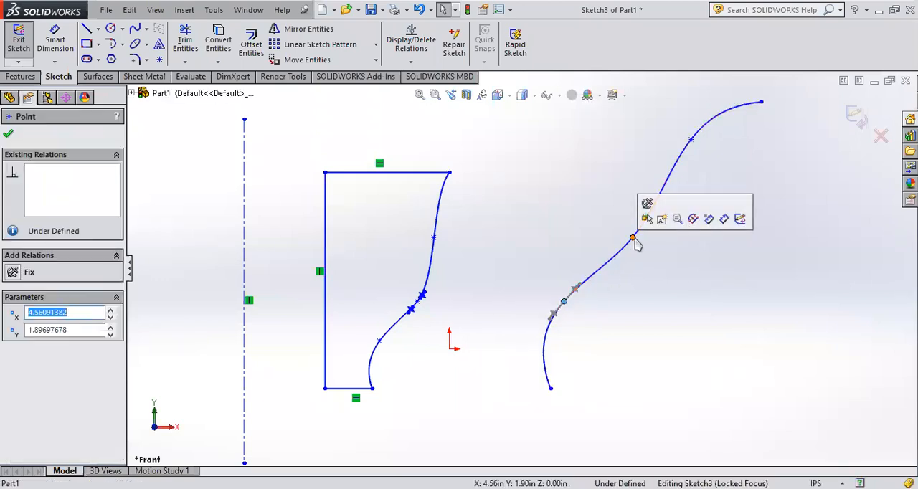
pyautogui.click(691, 139)
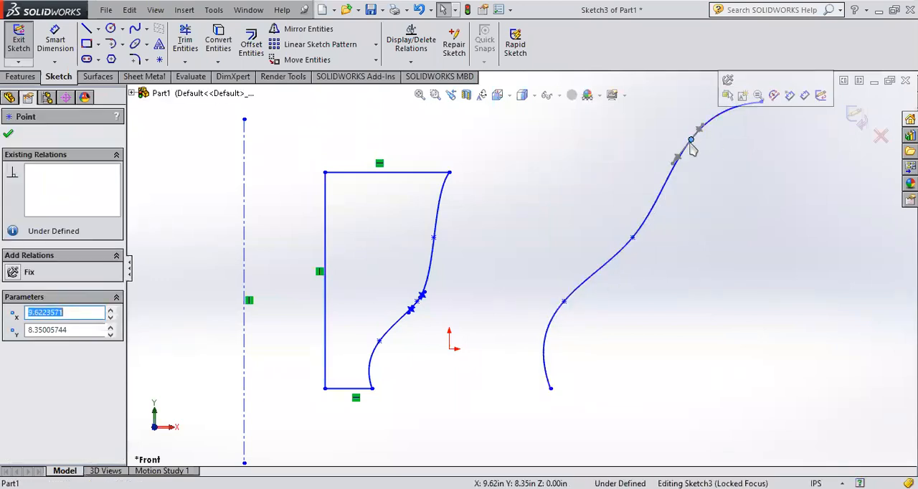
pyautogui.click(564, 302)
pyautogui.scroll(-4, 565, 307)
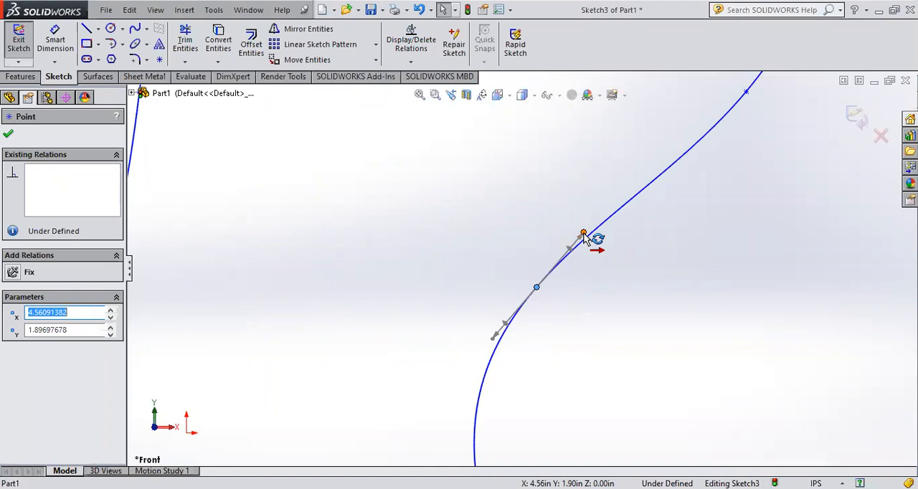
pyautogui.scroll(5, 579, 239)
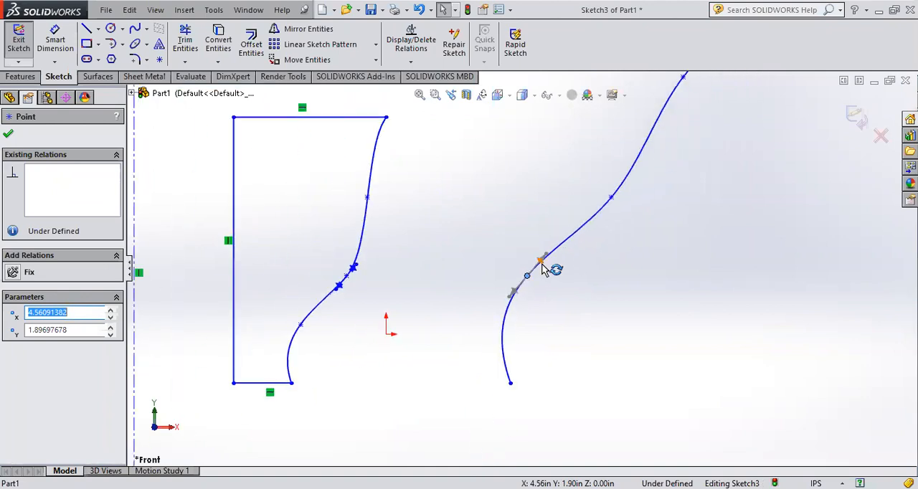
pyautogui.moveTo(543, 264); pyautogui.dragTo(589, 234)
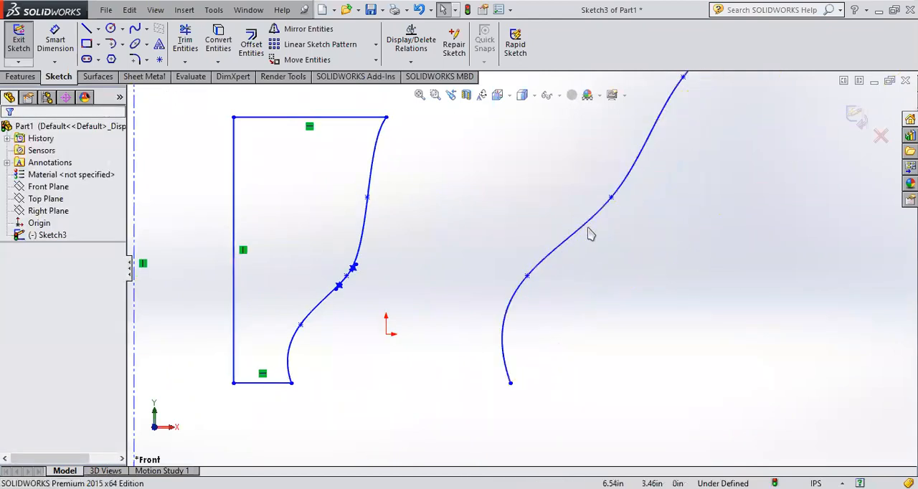
pyautogui.click(528, 275)
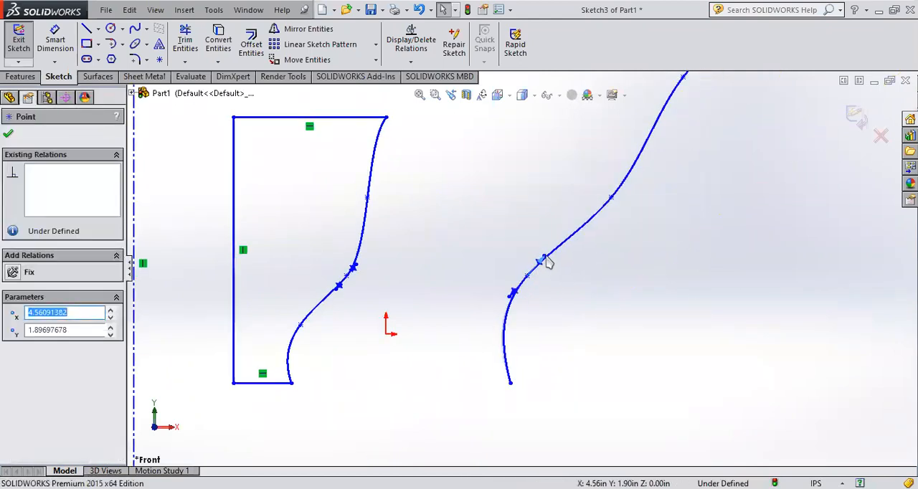
pyautogui.moveTo(546, 264)
pyautogui.mouseDown()
pyautogui.moveTo(581, 230)
pyautogui.moveTo(547, 273)
pyautogui.mouseUp()
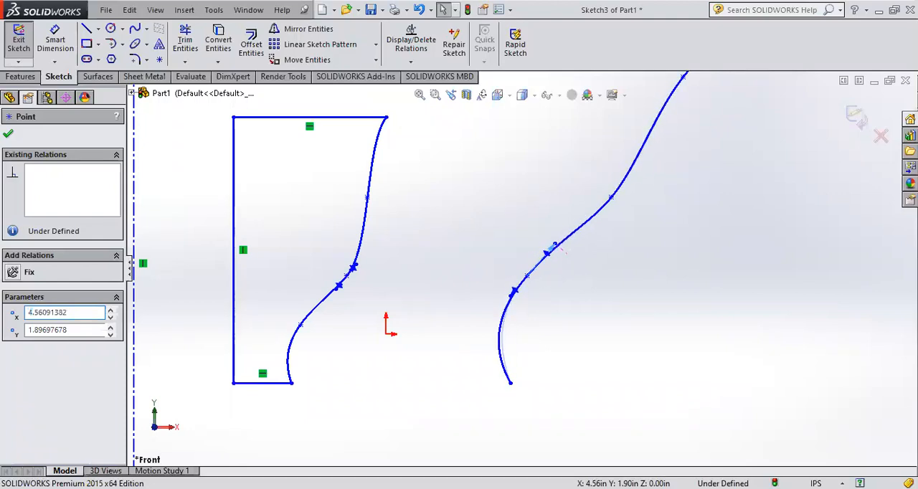
pyautogui.click(555, 248)
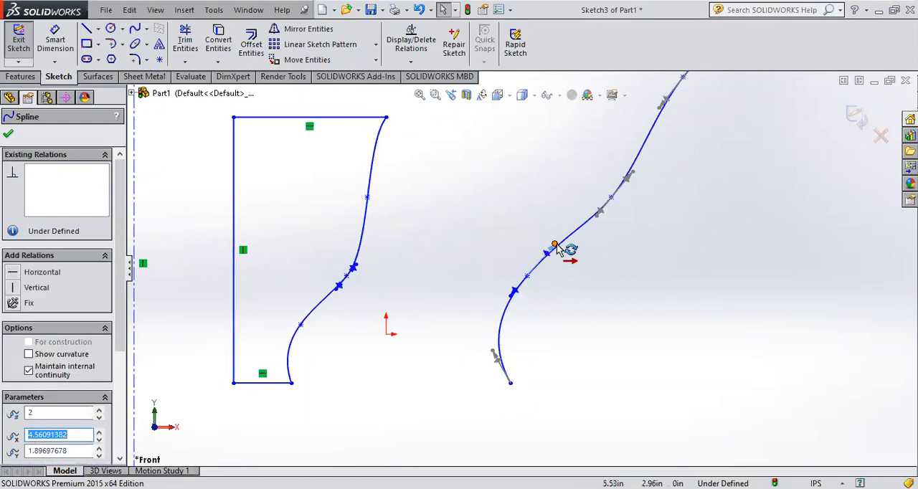
# Step: Swing the upper end of the second point's tangent handle on the open spline to vary the curve through that point
pyautogui.moveTo(557, 245); pyautogui.dragTo(559, 246)
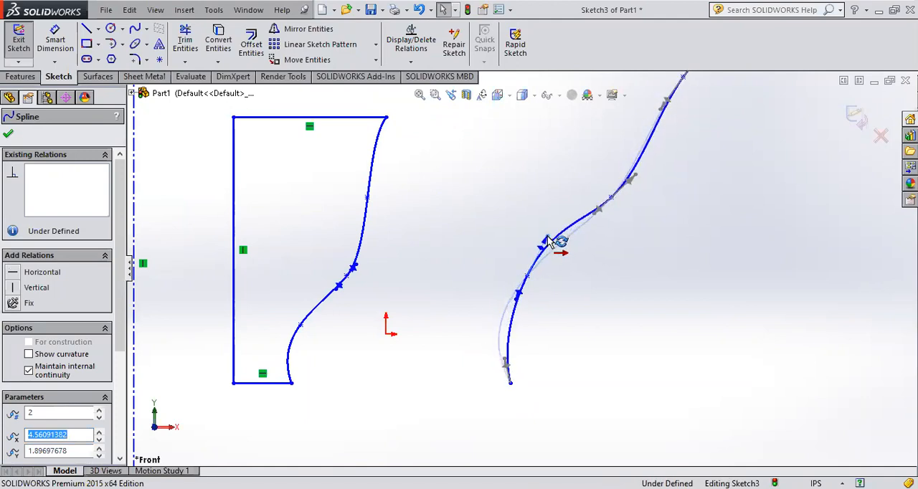
pyautogui.moveTo(529, 234)
pyautogui.mouseDown()
pyautogui.moveTo(515, 239)
pyautogui.moveTo(544, 235)
pyautogui.moveTo(513, 250)
pyautogui.moveTo(580, 263)
pyautogui.moveTo(537, 245)
pyautogui.moveTo(558, 239)
pyautogui.moveTo(578, 206)
pyautogui.moveTo(559, 237)
pyautogui.moveTo(561, 258)
pyautogui.moveTo(558, 244)
pyautogui.mouseUp()
# Step: Delete the entire freestanding S-shaped spline to the right of the closed profile from the sketch
pyautogui.scroll(4, 569, 383)
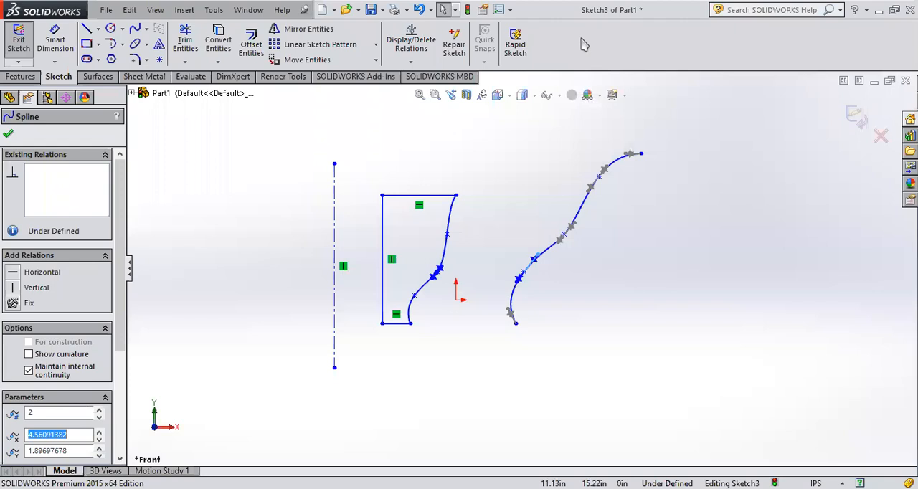
pyautogui.moveTo(487, 360); pyautogui.dragTo(717, 107)
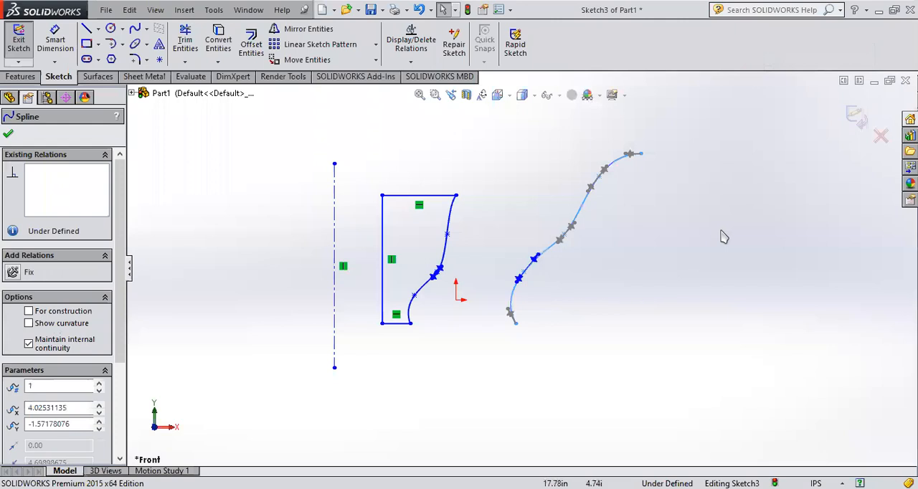
pyautogui.press('Delete')
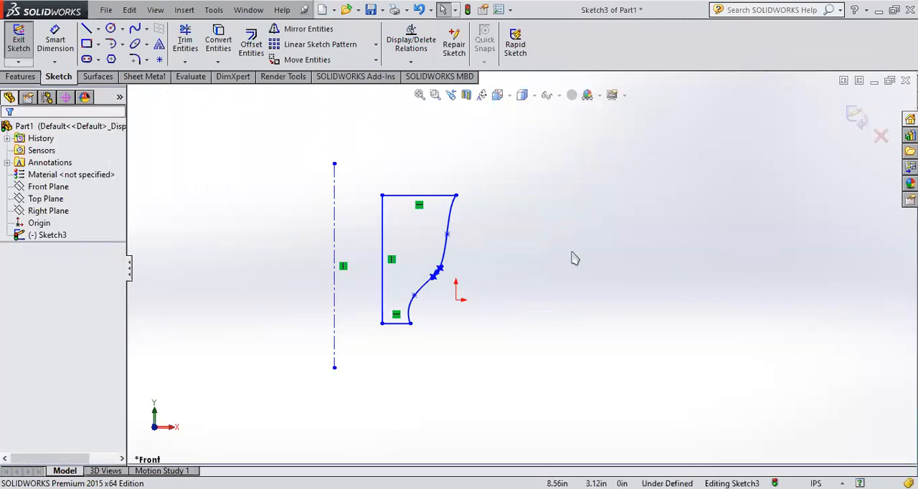
pyautogui.press('z')
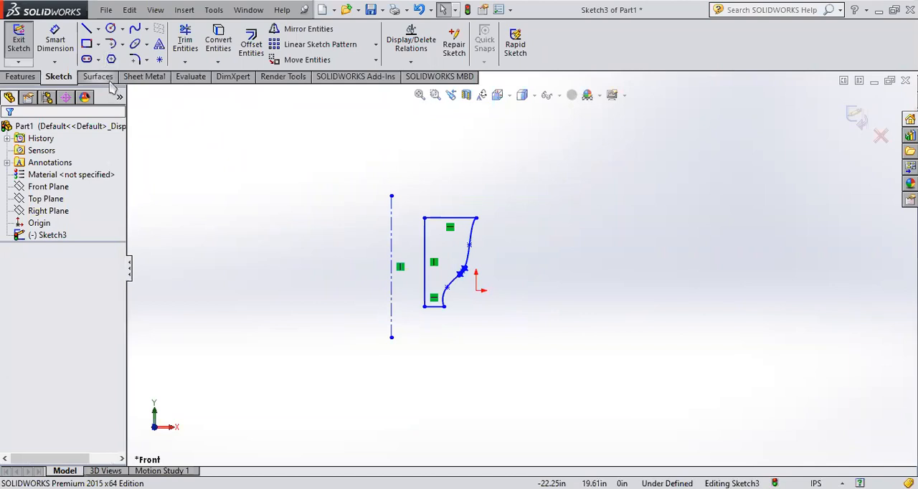
pyautogui.scroll(-1, 513, 225)
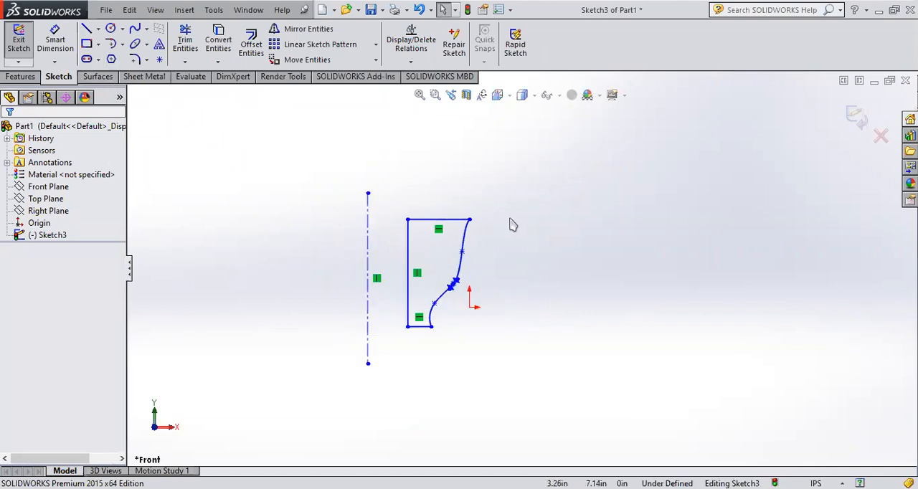